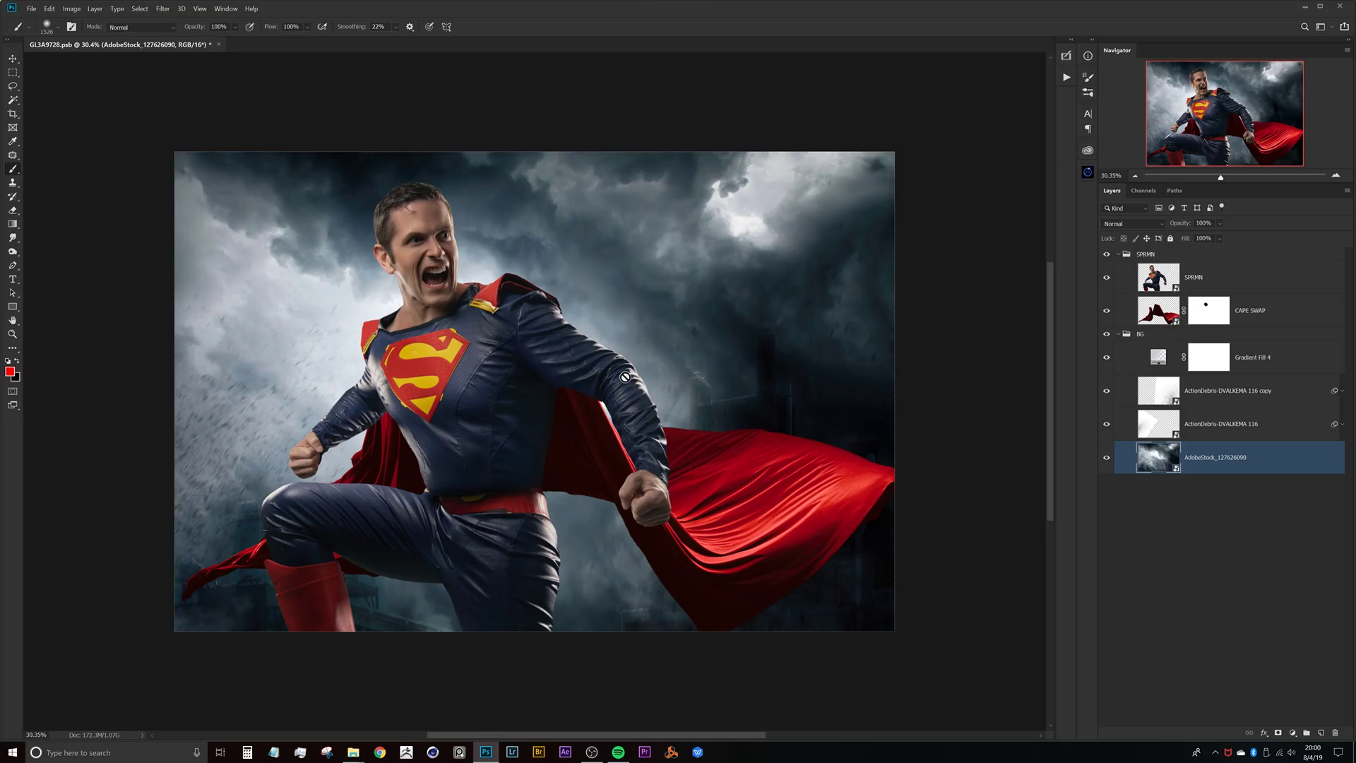
Toggle the superhero, cape and stormy background layers off and on to compare them
left_click_drag(555, 369, 543, 302)
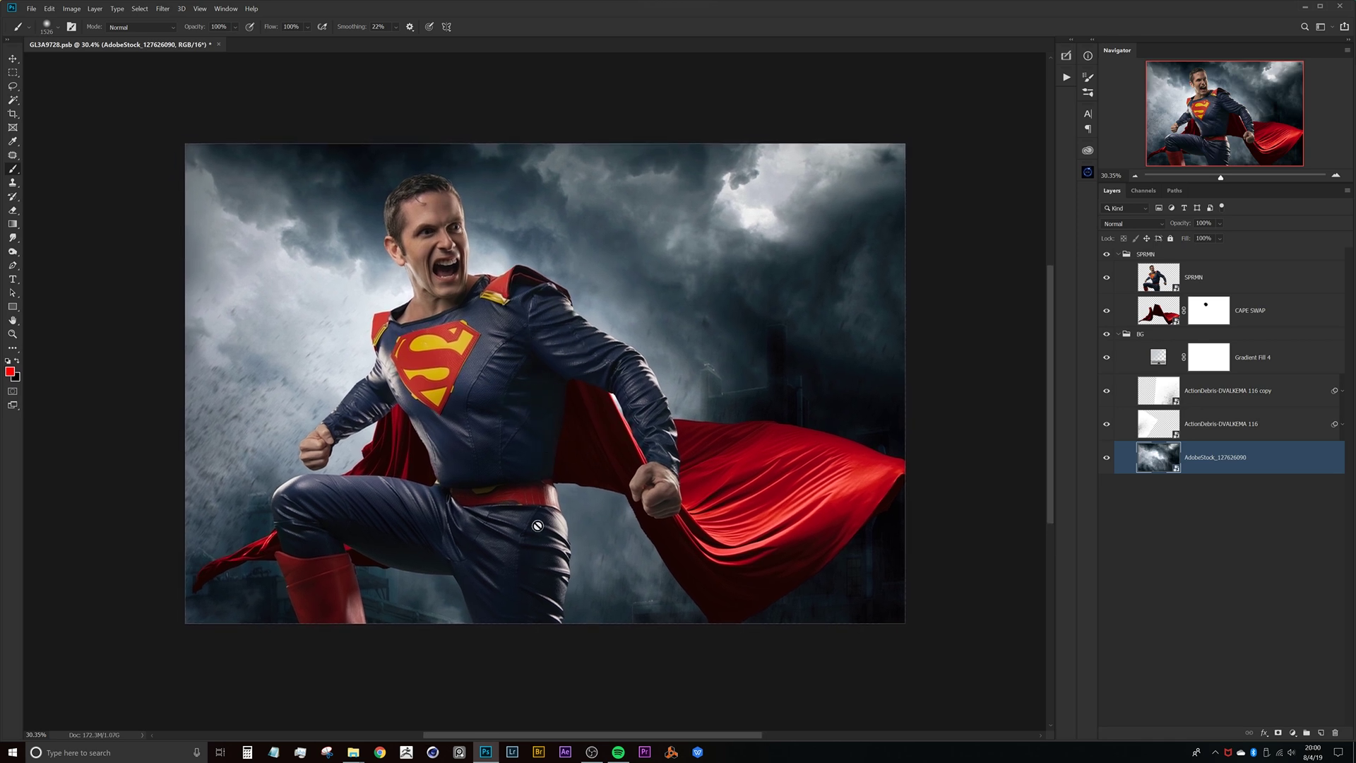
left_click(1108, 278)
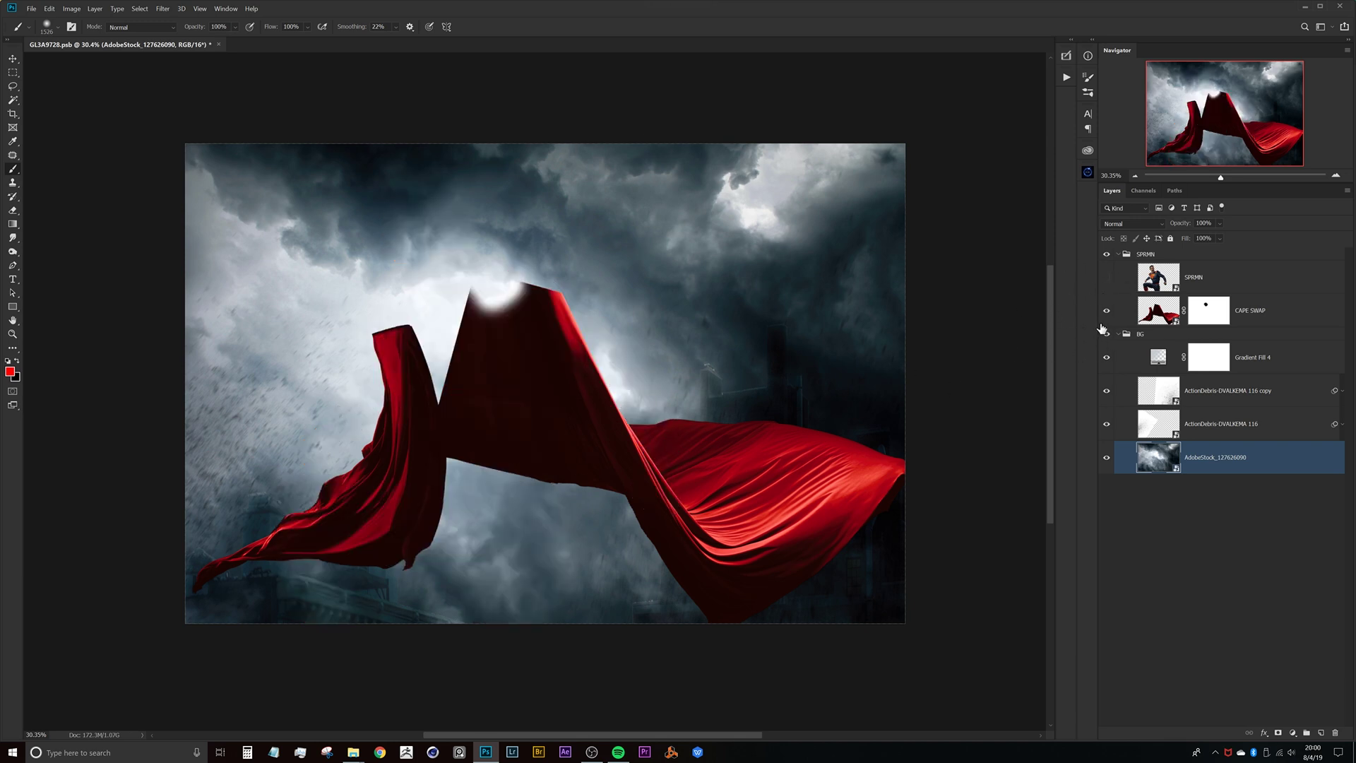
left_click(1107, 313)
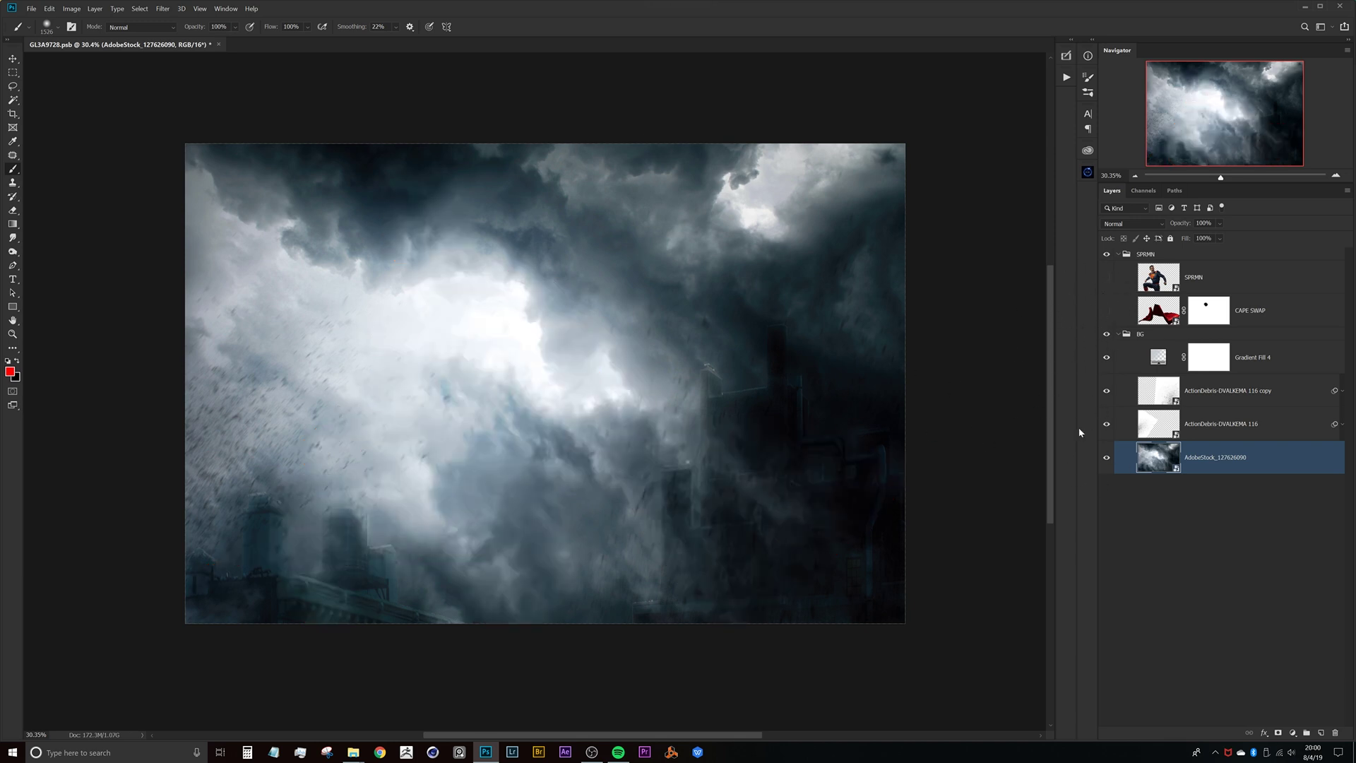
left_click(1108, 311)
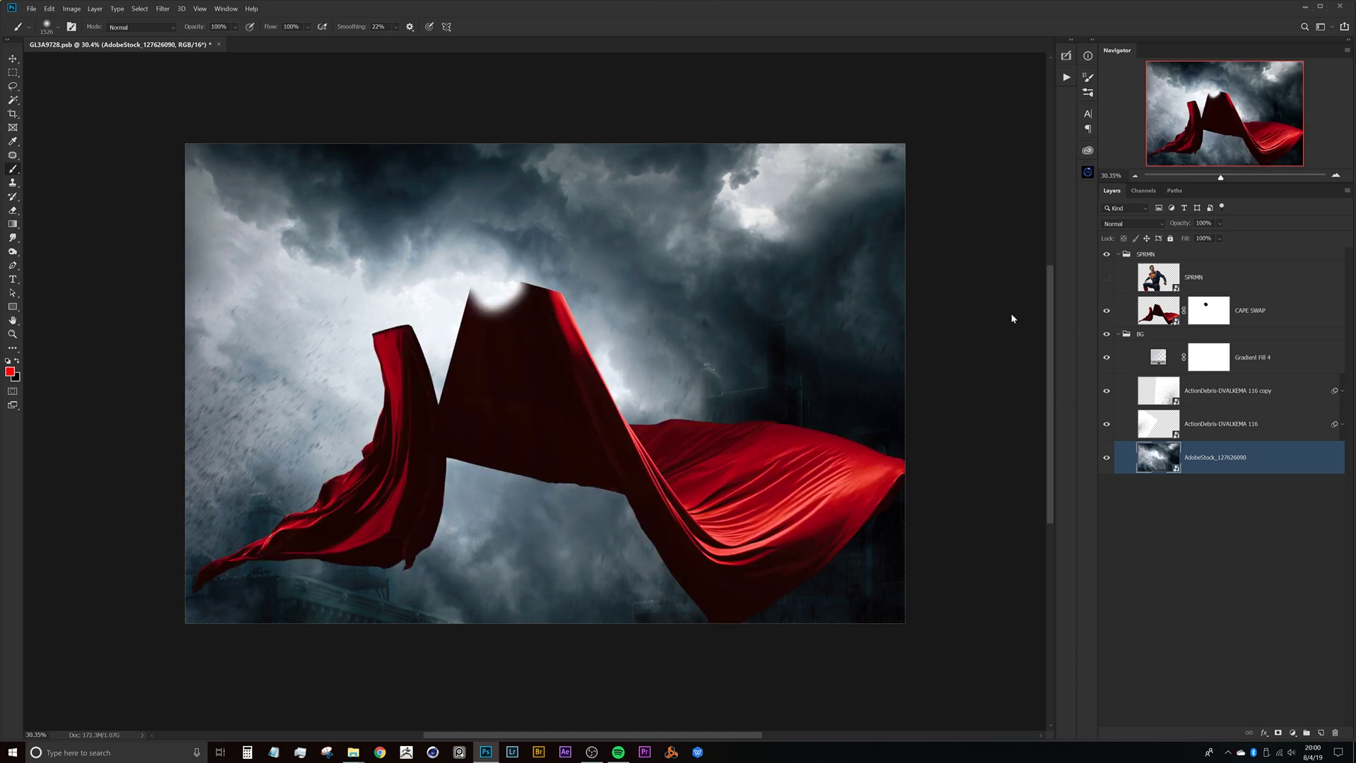
left_click(1107, 277)
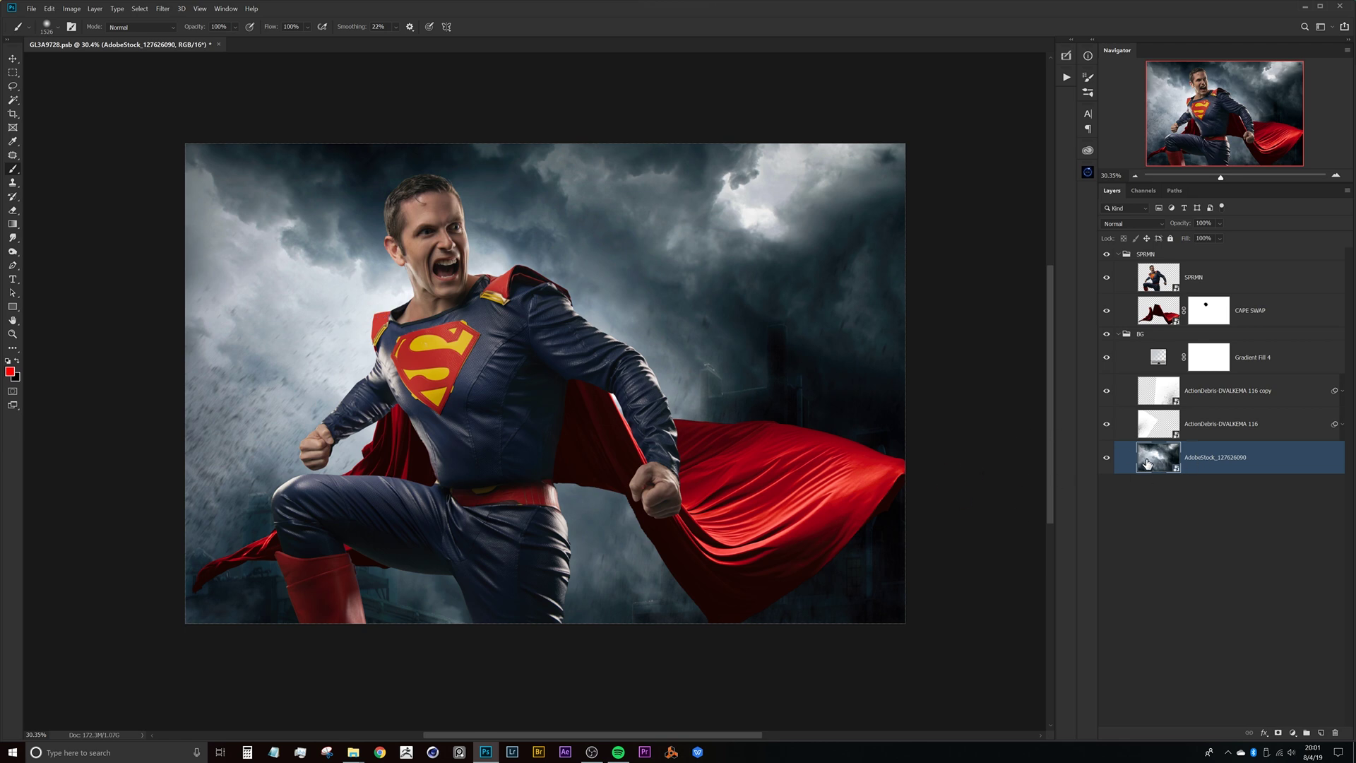
left_click(1107, 459)
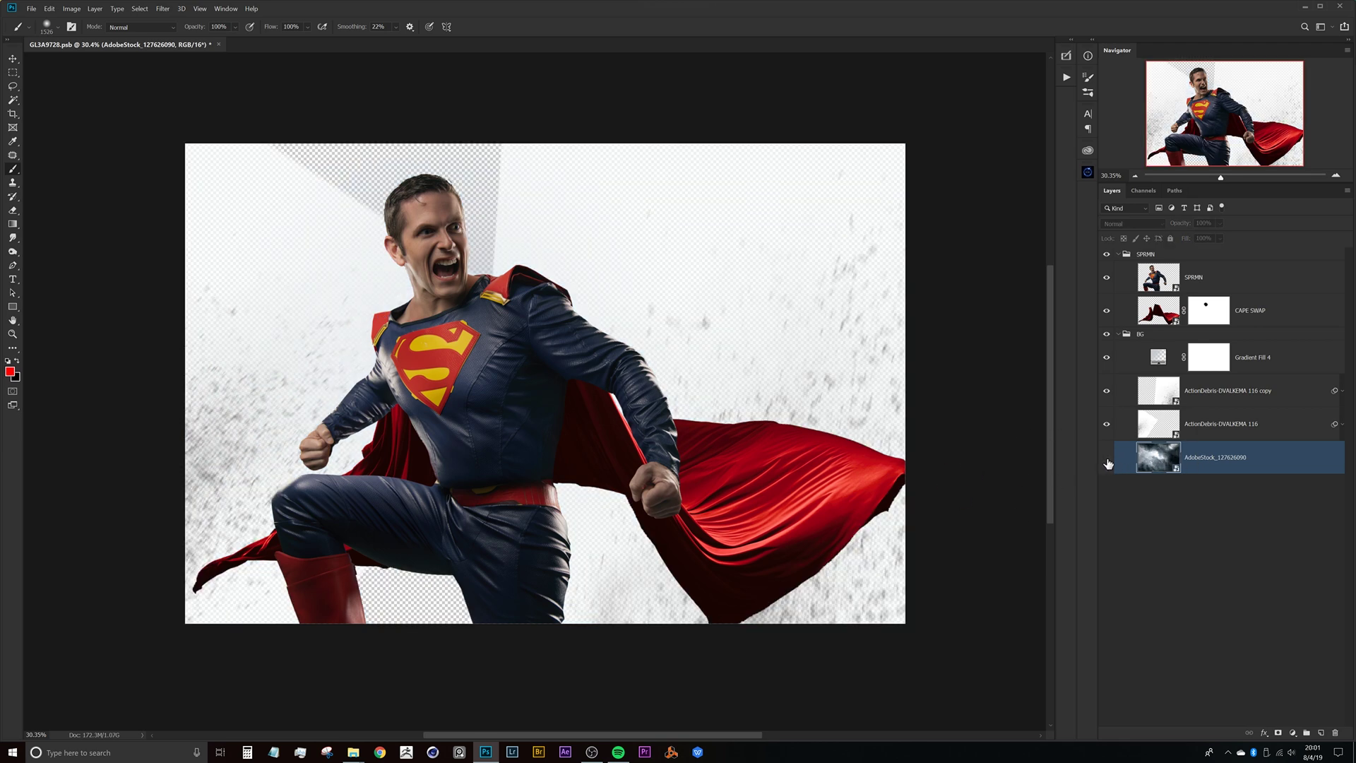
left_click(1107, 460)
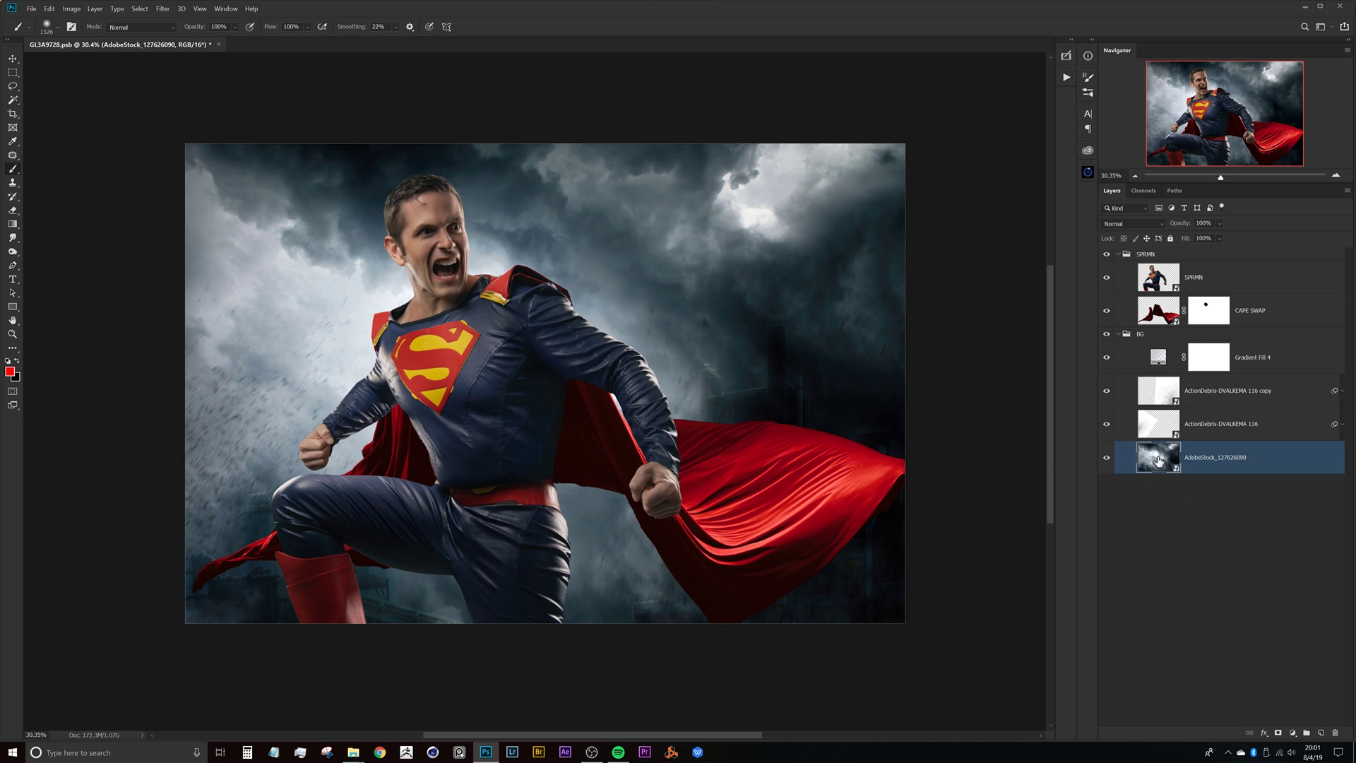
Try Gaussian Blur radii around 185 px on the background, then cancel it
left_click_drag(653, 327, 637, 330)
scroll(638, 329, "up", 2)
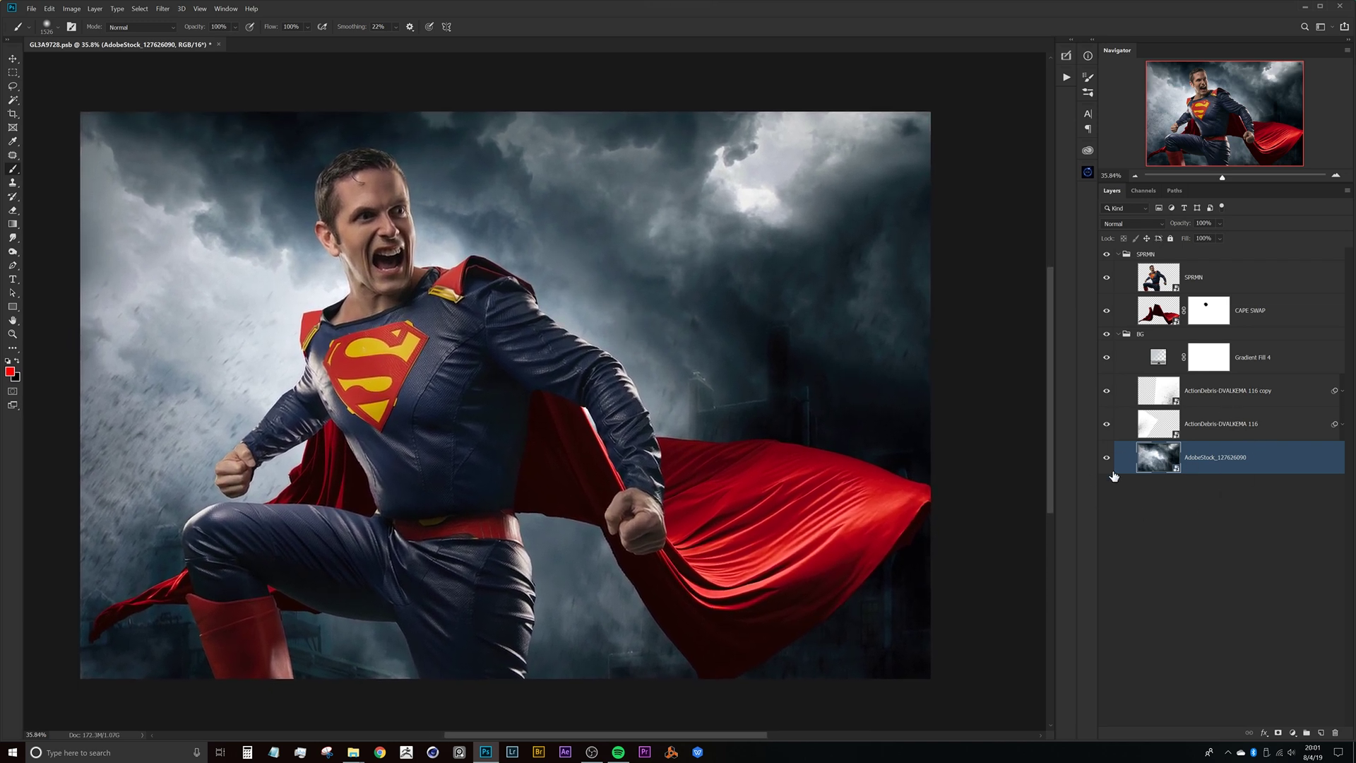
left_click_drag(600, 354, 603, 340)
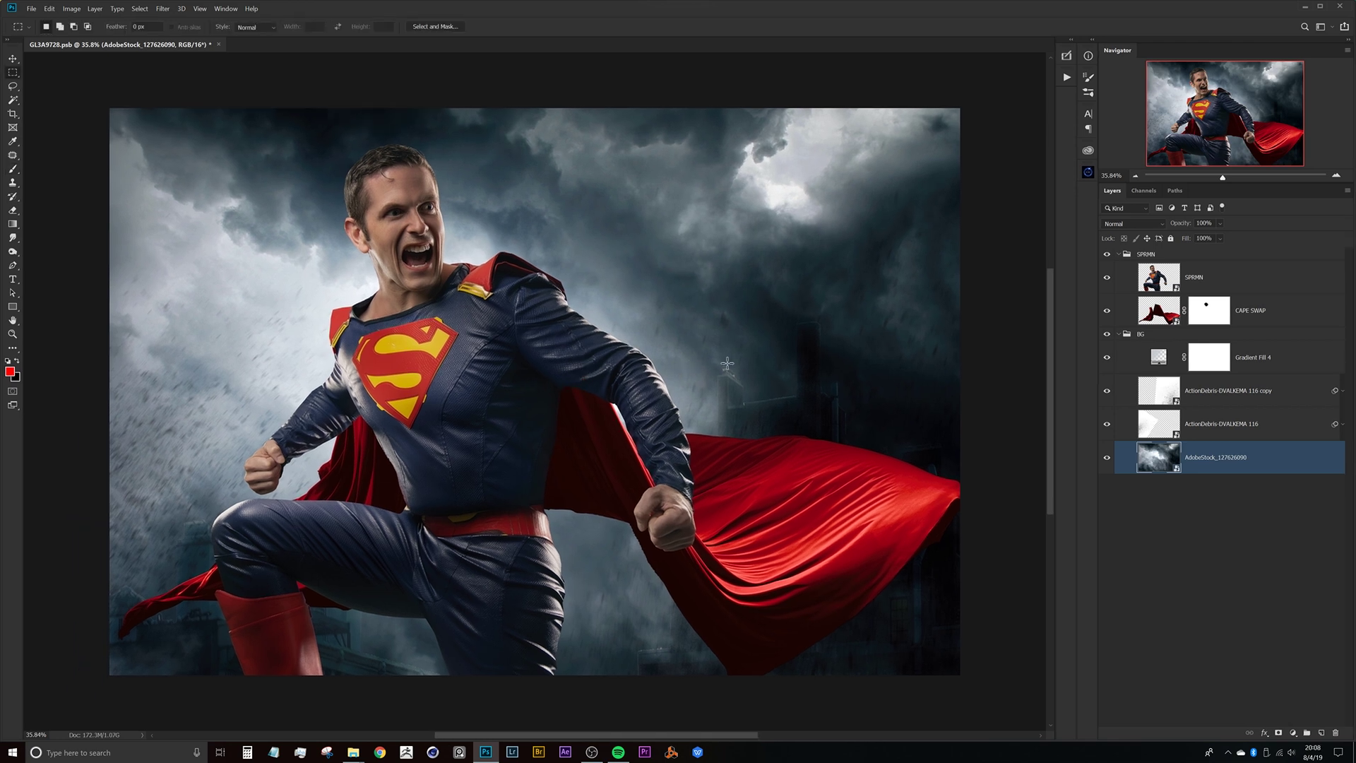
key("b")
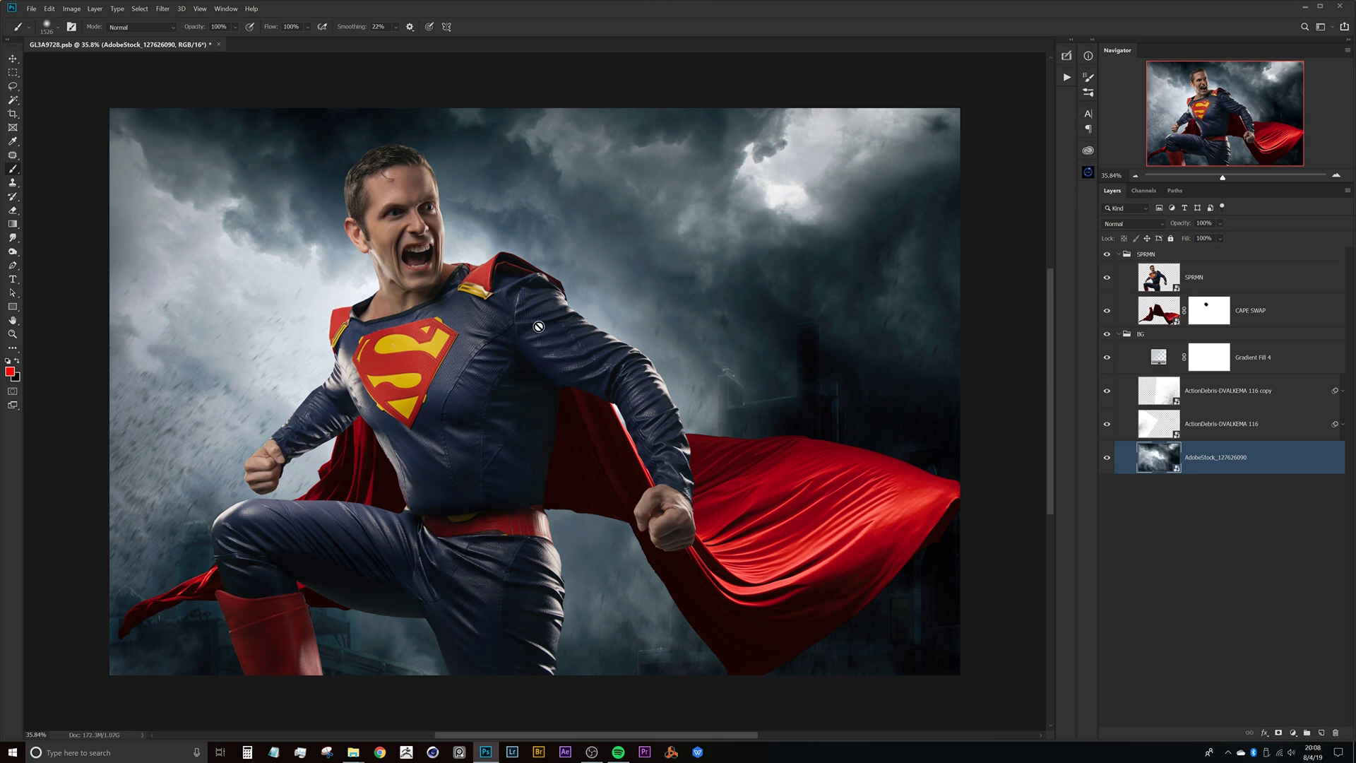
left_click(163, 9)
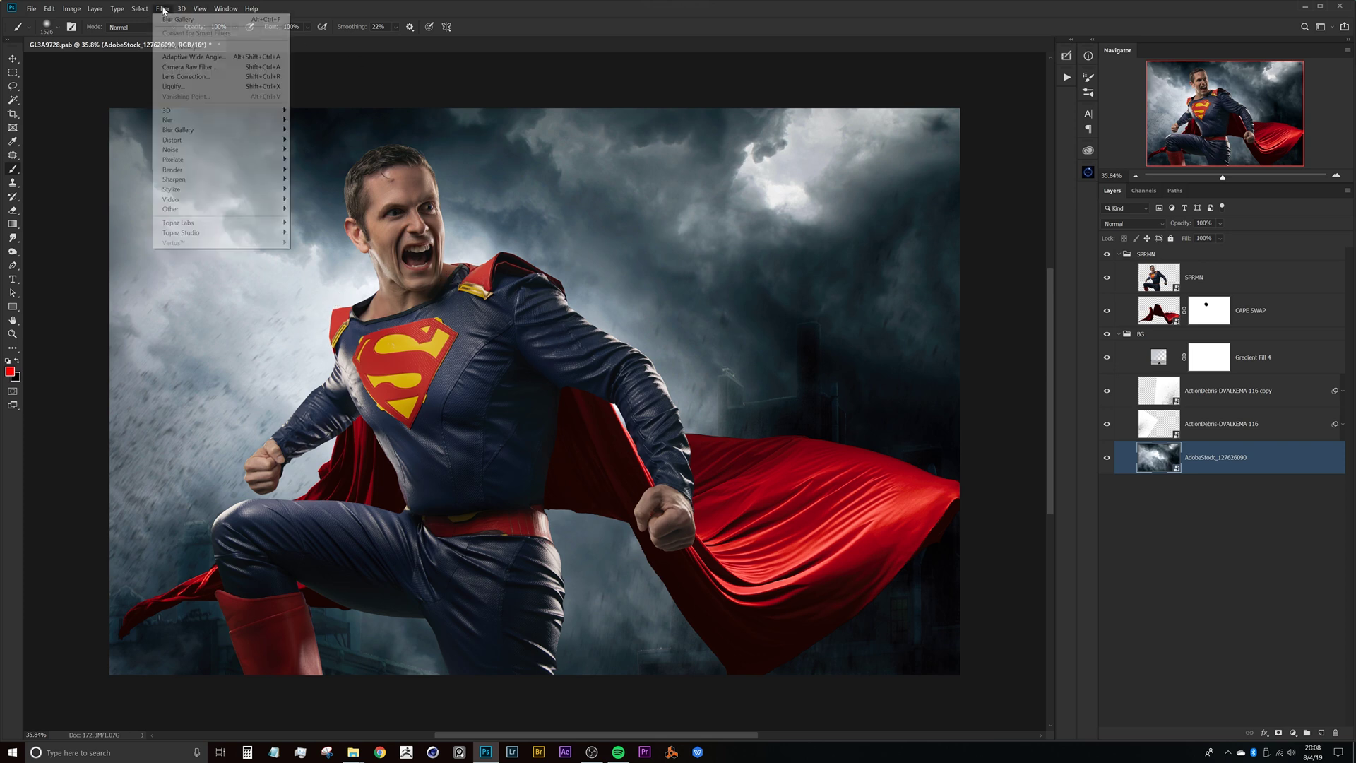
mouse_move(201, 121)
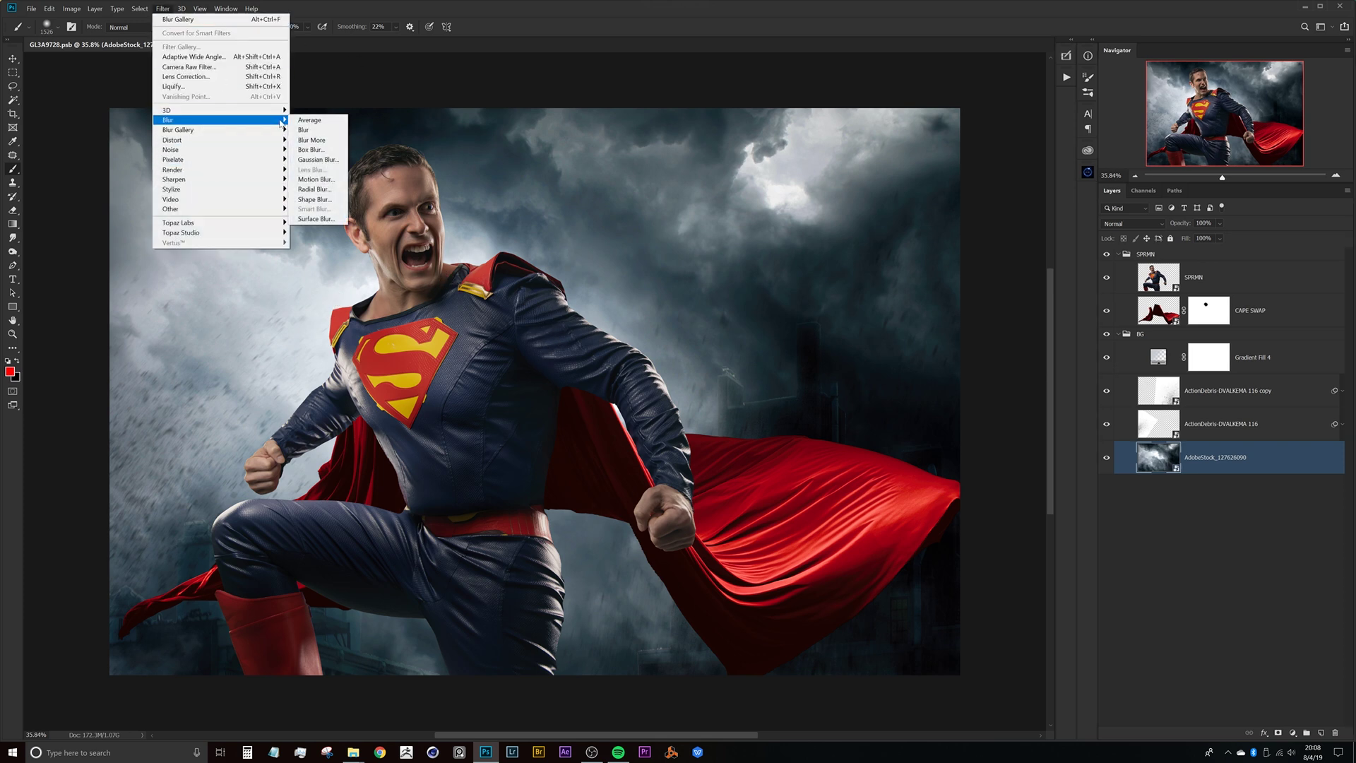
left_click(318, 159)
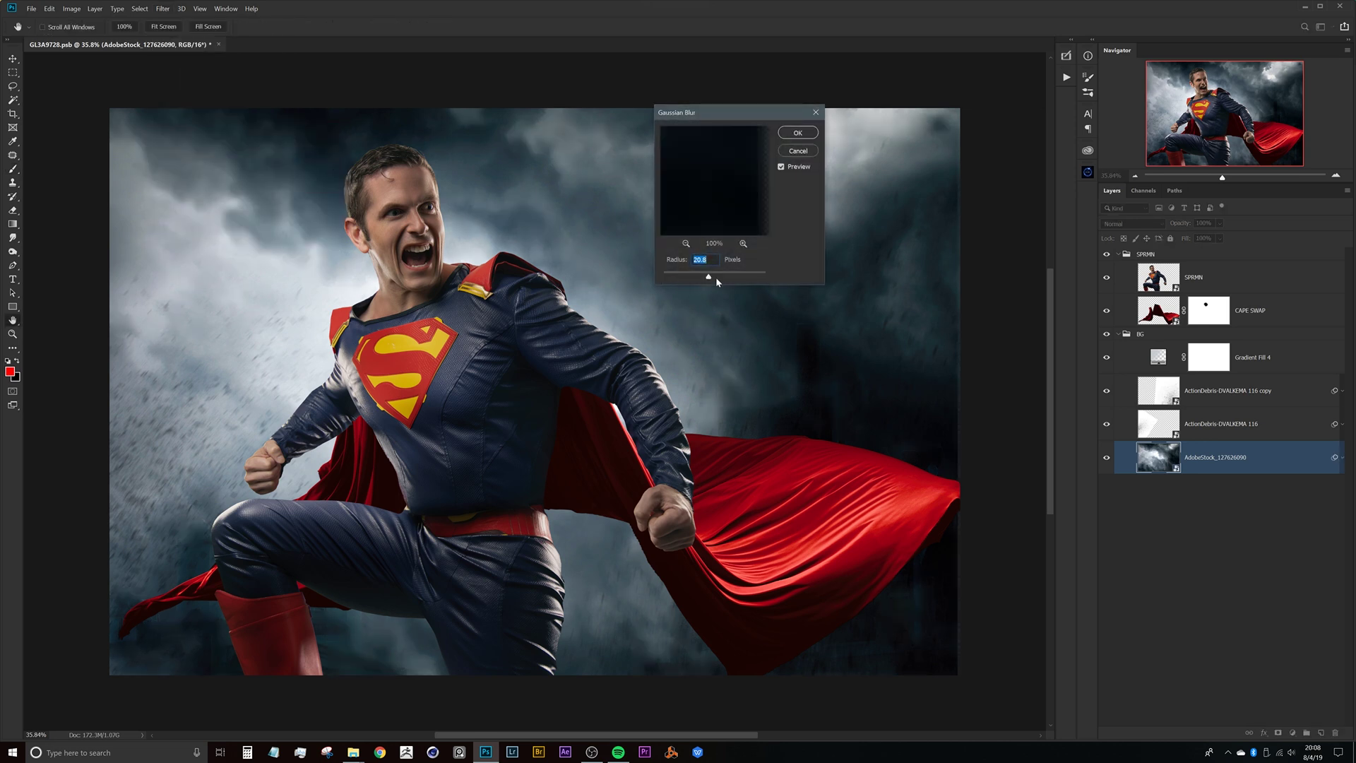
left_click_drag(709, 277, 747, 278)
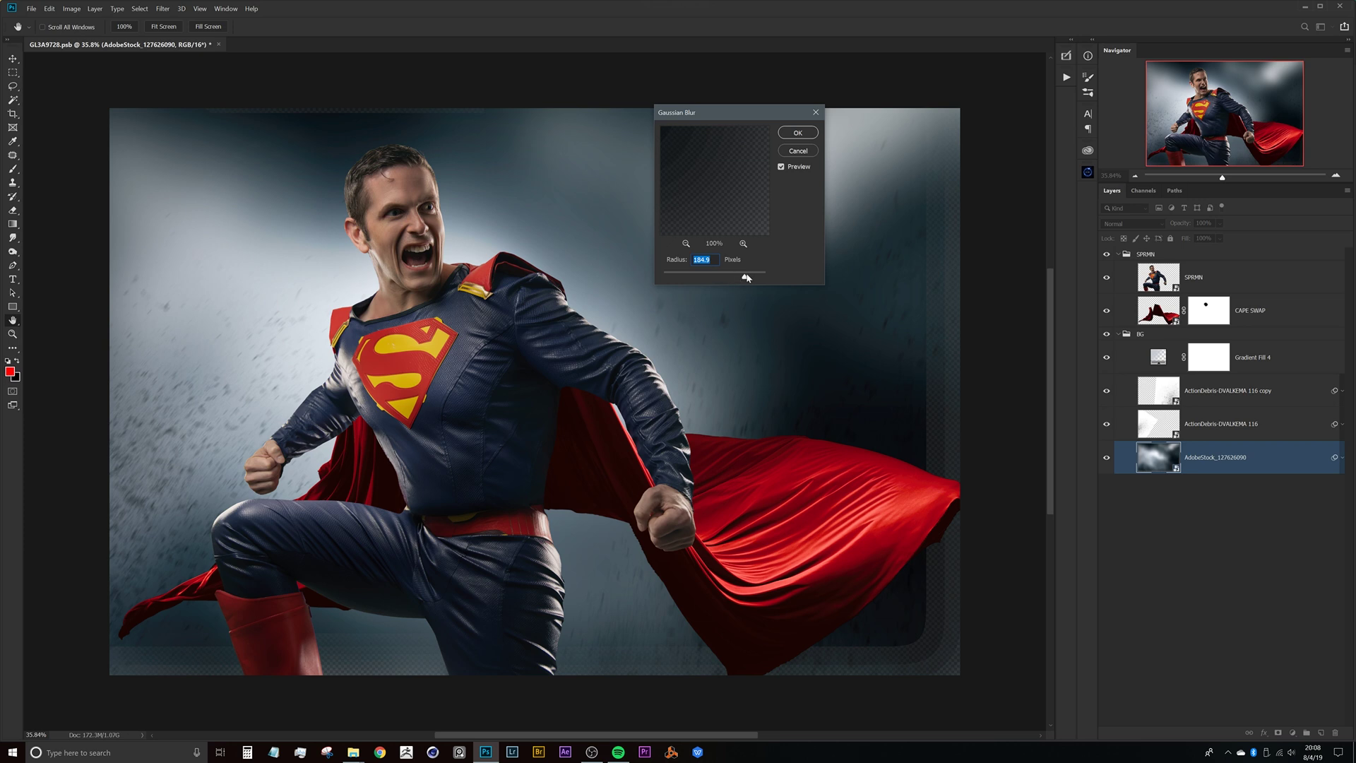
left_click_drag(680, 277, 728, 277)
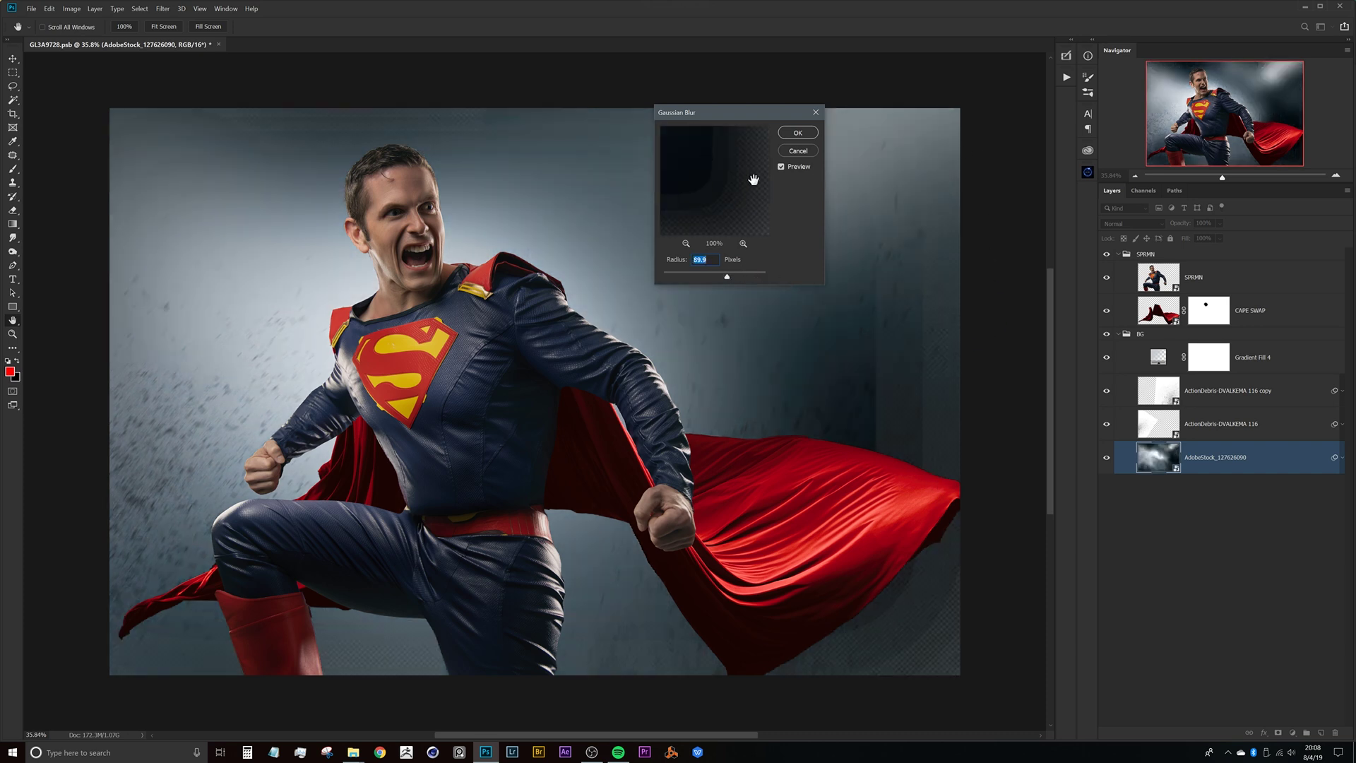
left_click_drag(728, 279, 709, 280)
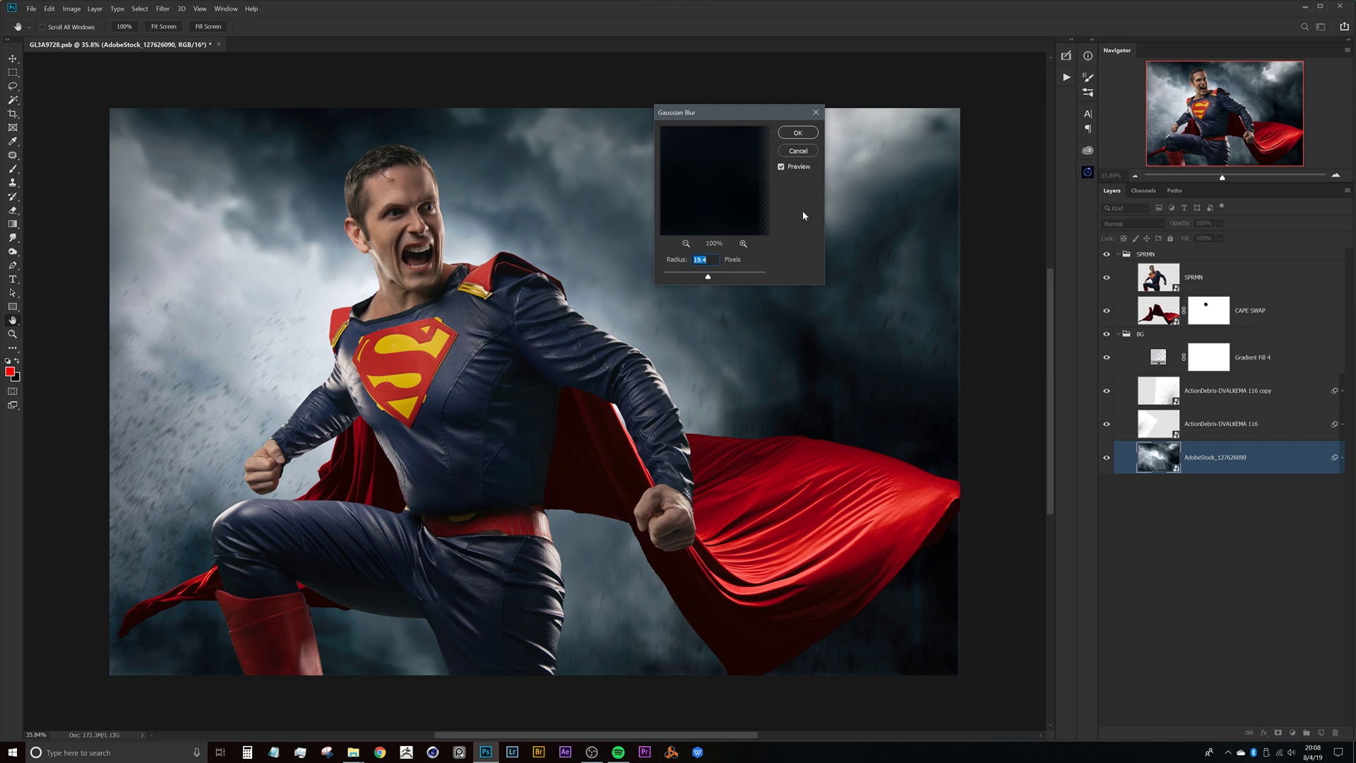
left_click(798, 151)
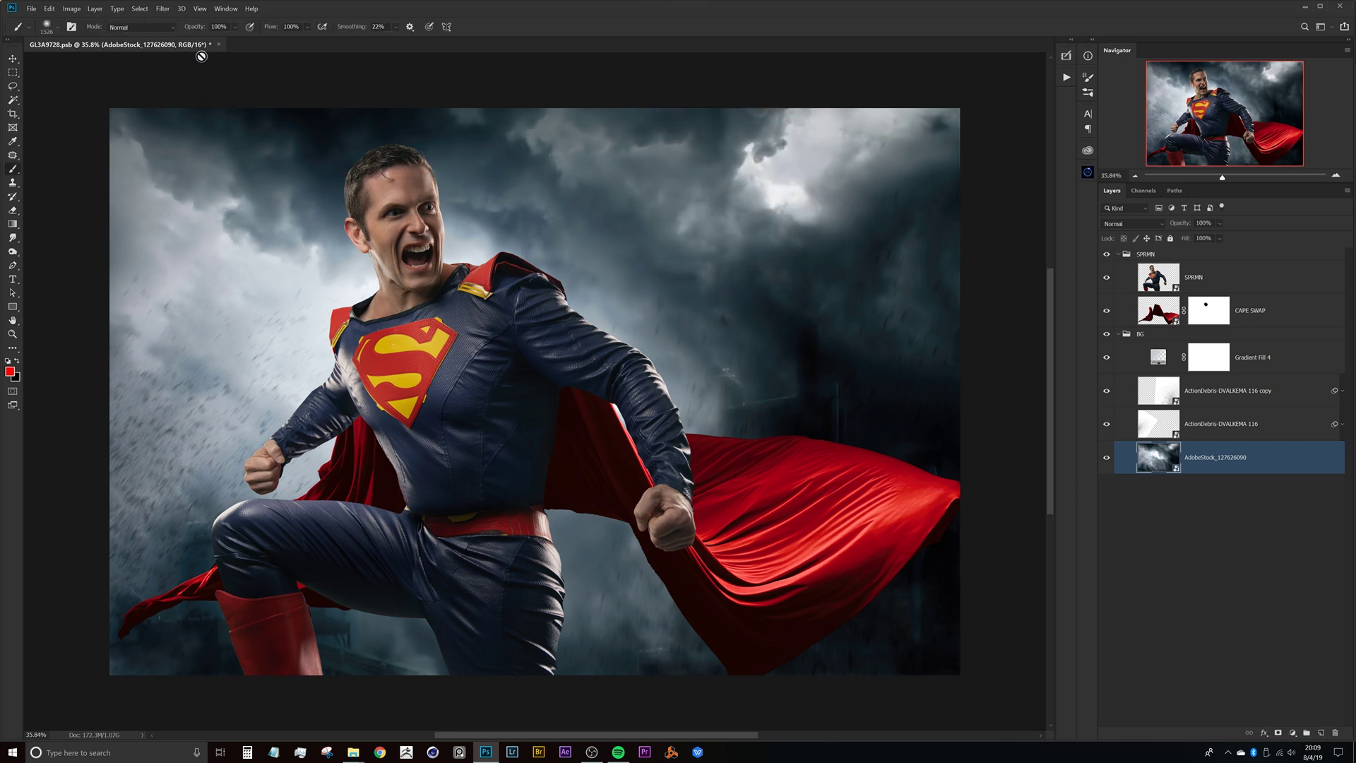
Start a Field Blur on the background with a strongly blurred pin in the left sky
left_click(169, 12)
mouse_move(231, 135)
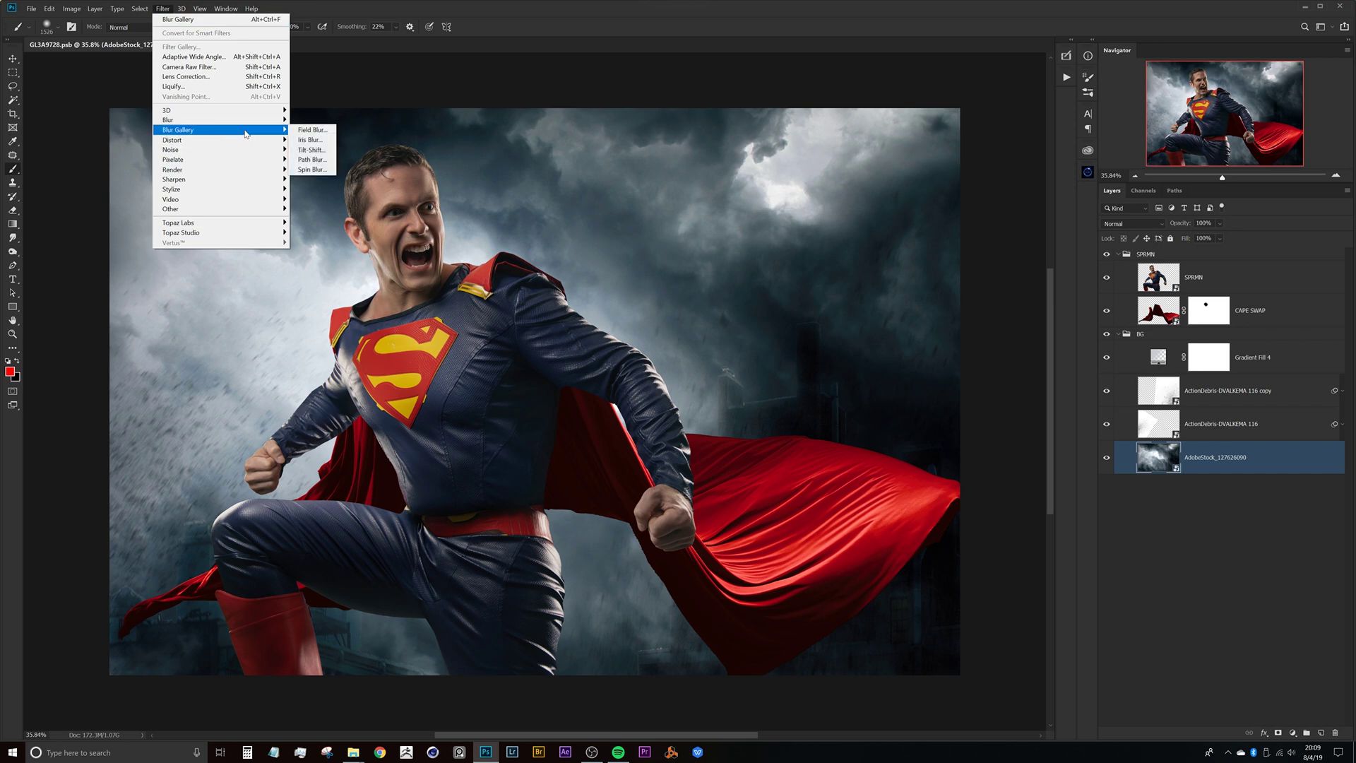
left_click(324, 134)
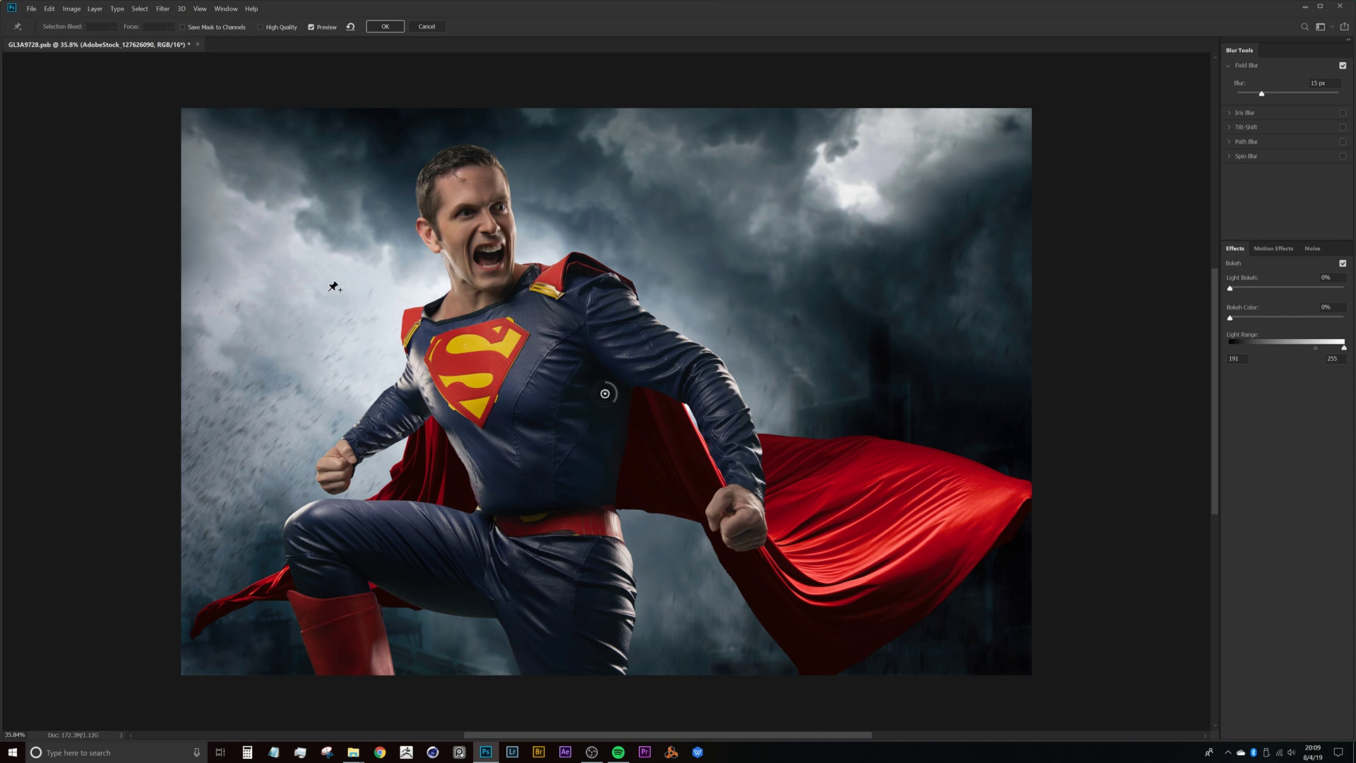
left_click(317, 264)
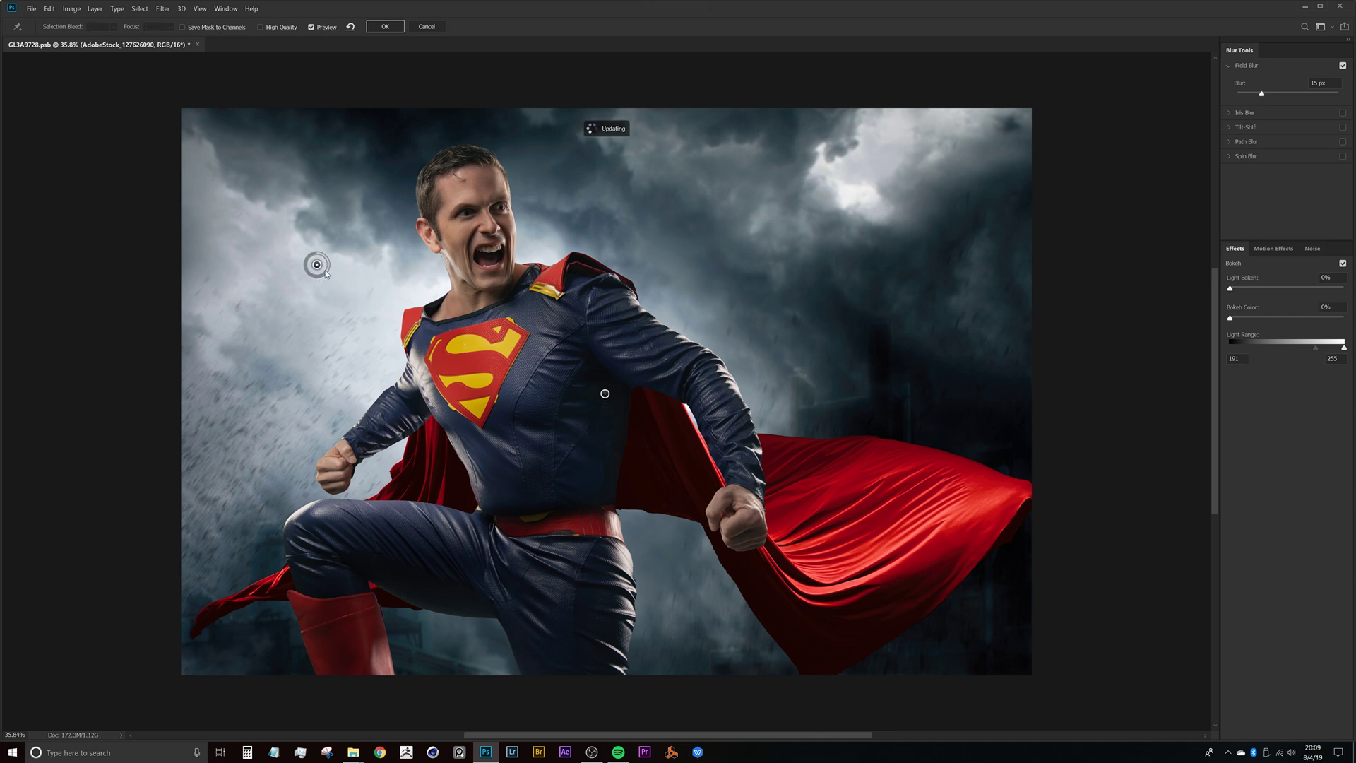
left_click_drag(325, 270, 309, 277)
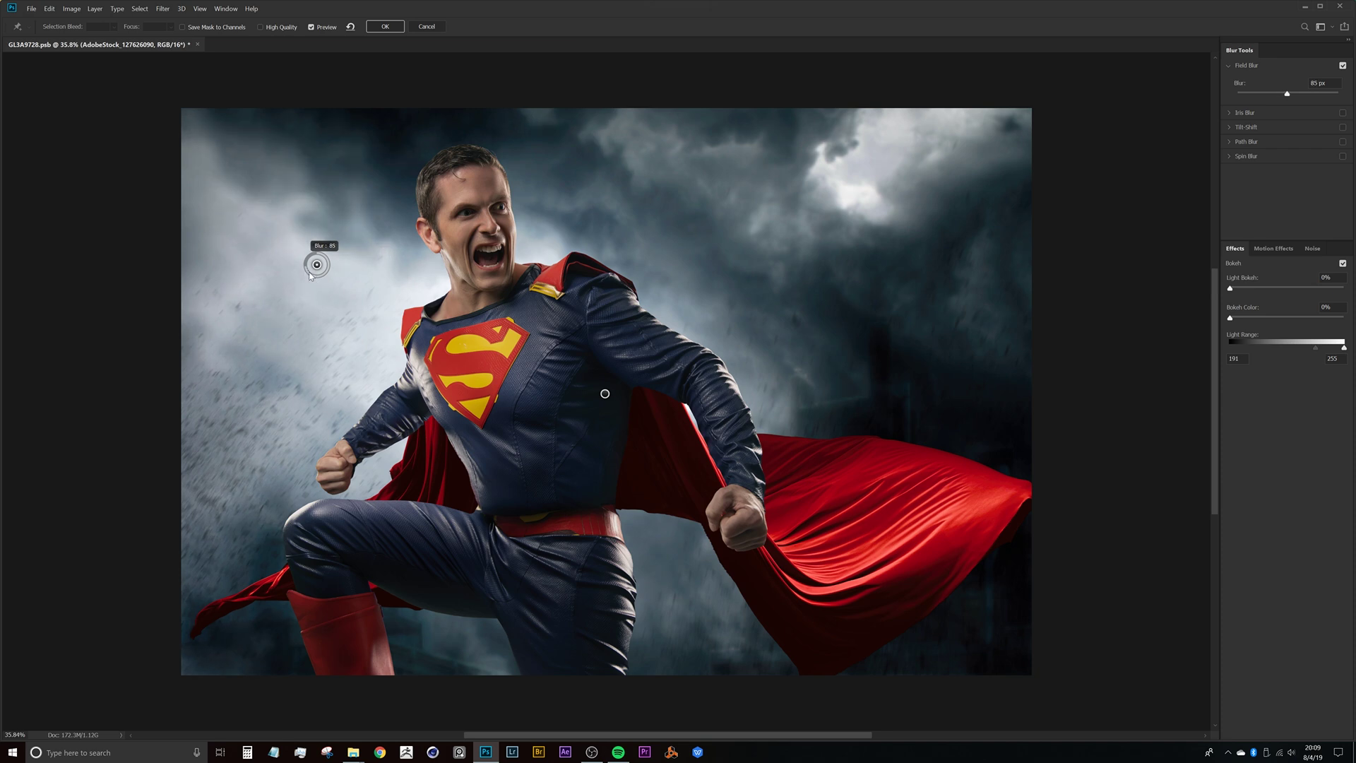
left_click_drag(325, 270, 300, 278)
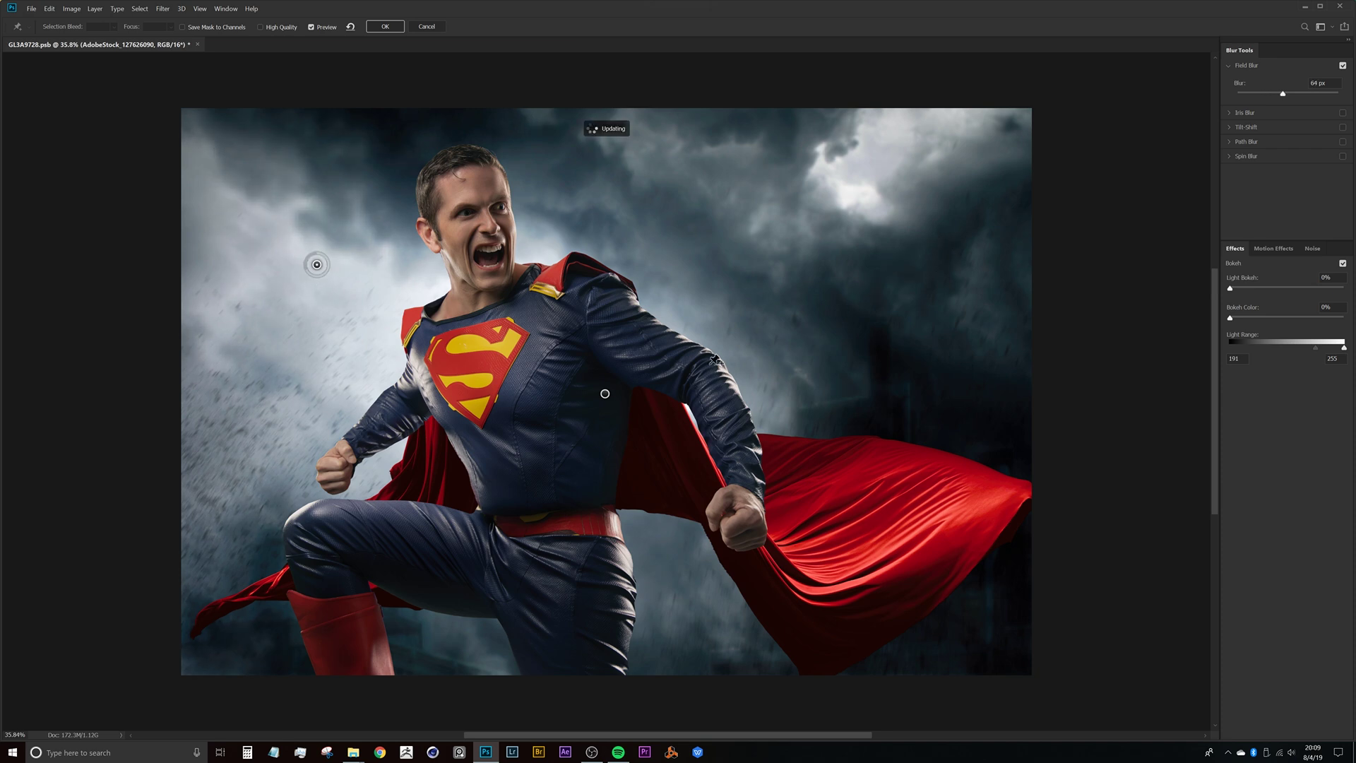
Add lighter blur pins in the right sky, near the hero's legs and along the cape edge
left_click(858, 257)
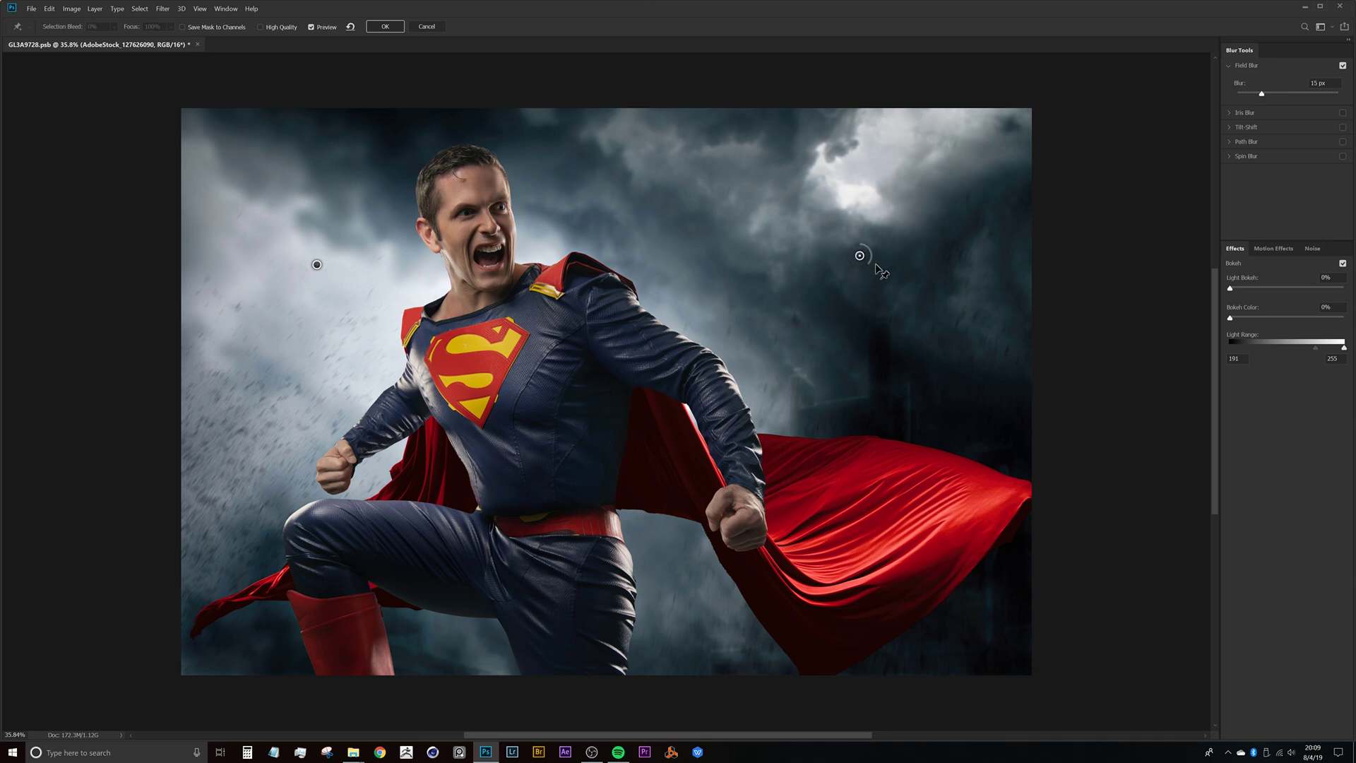
left_click_drag(871, 259, 870, 249)
left_click(657, 552)
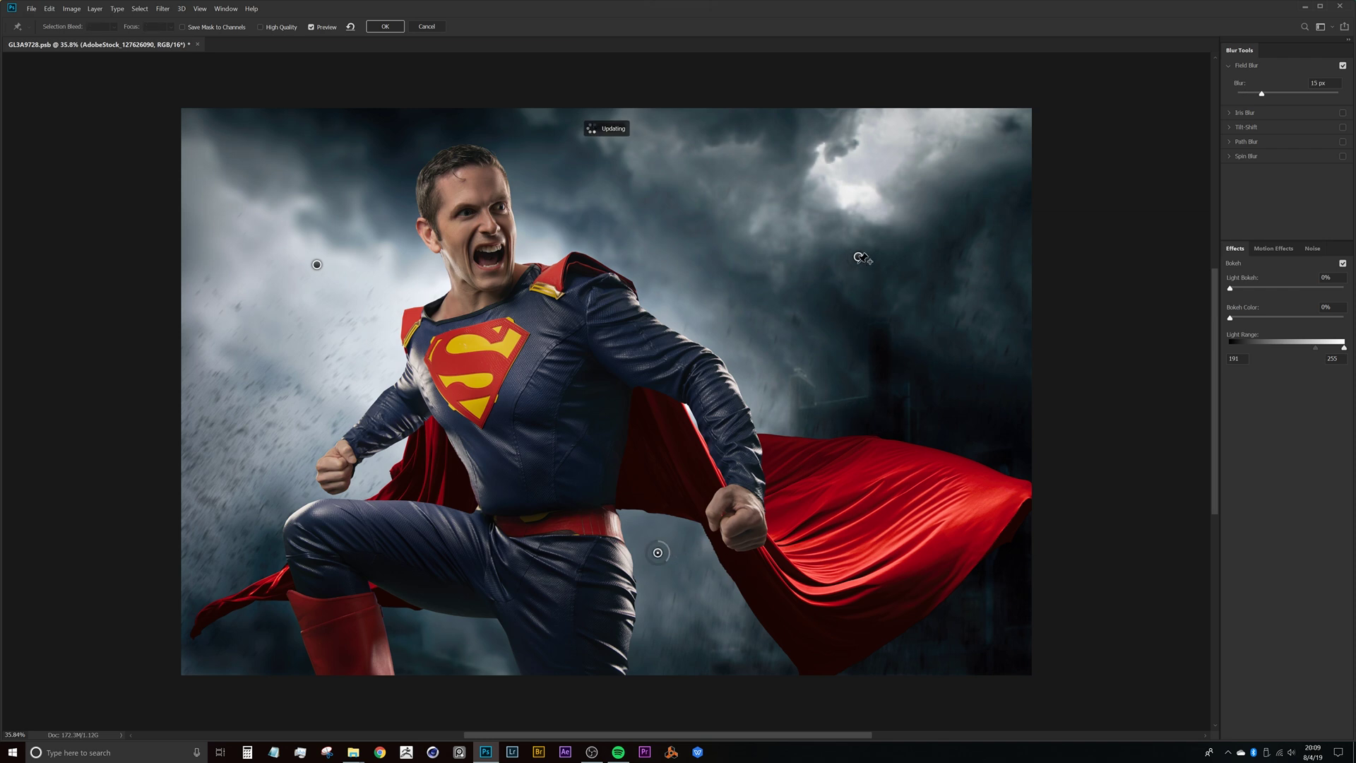
left_click_drag(858, 257, 853, 428)
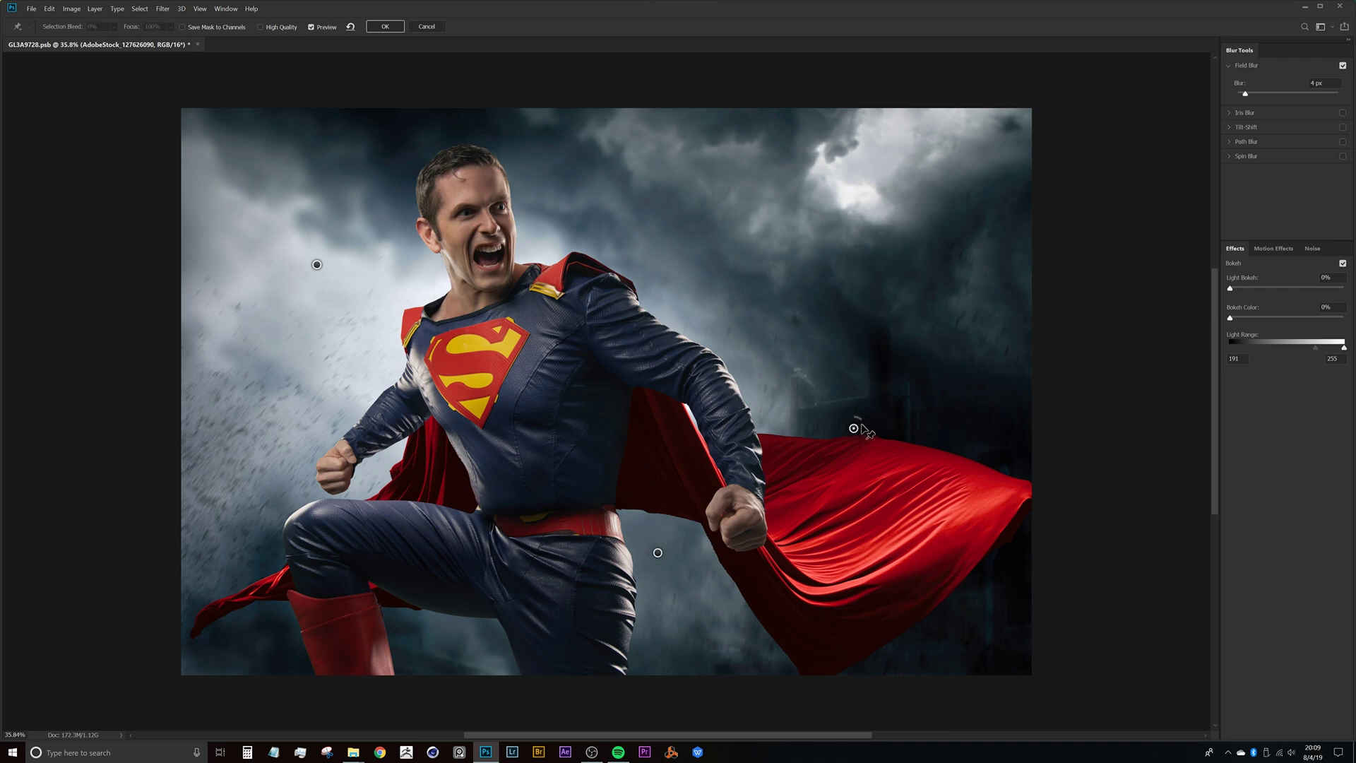
left_click(815, 281)
left_click_drag(823, 277, 828, 274)
key("Delete")
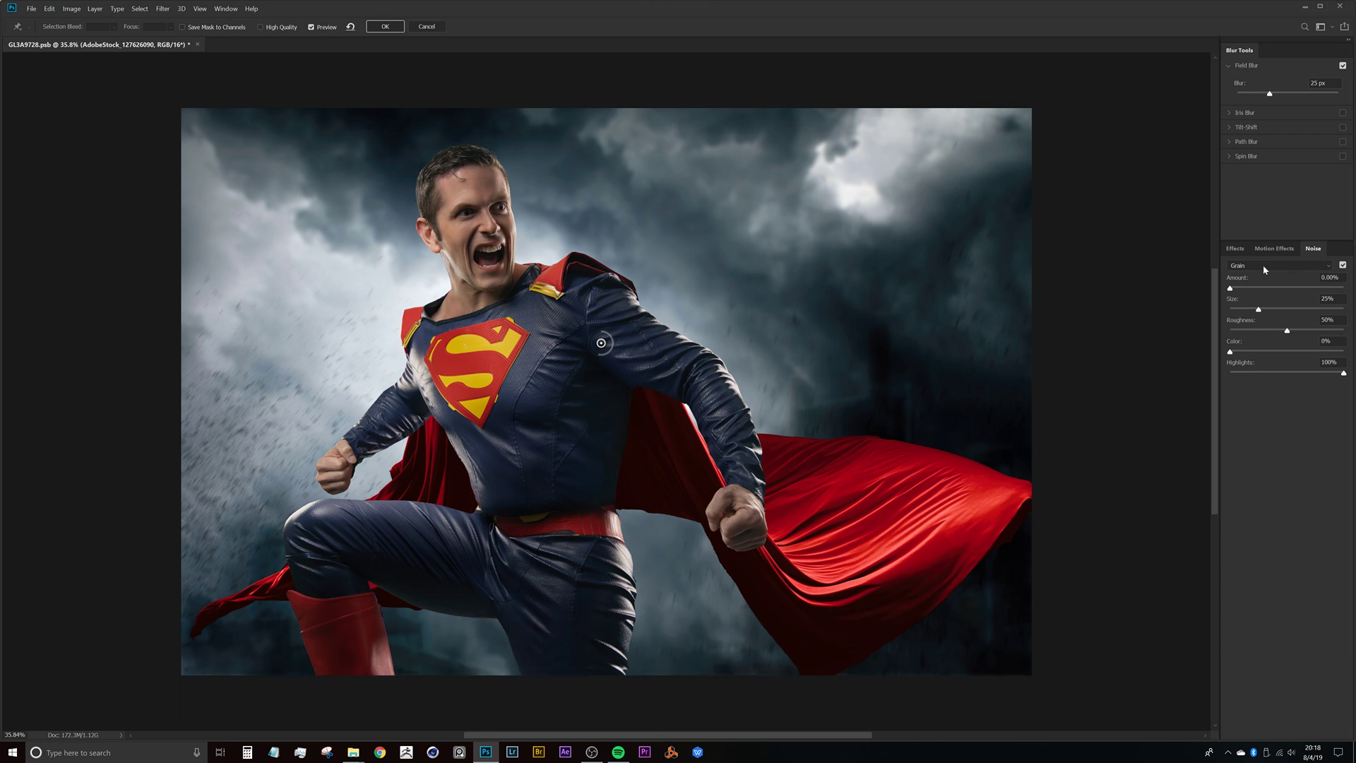
left_click(1236, 248)
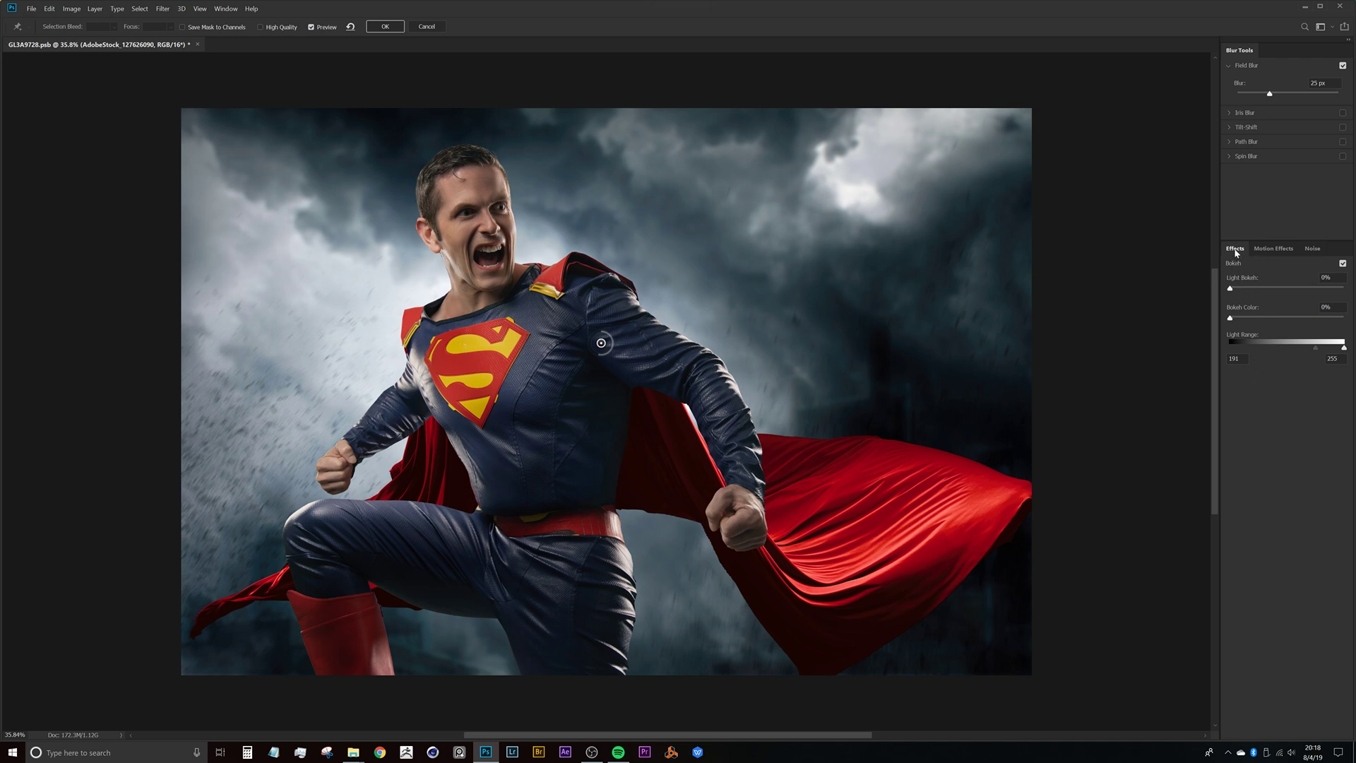
left_click(1274, 248)
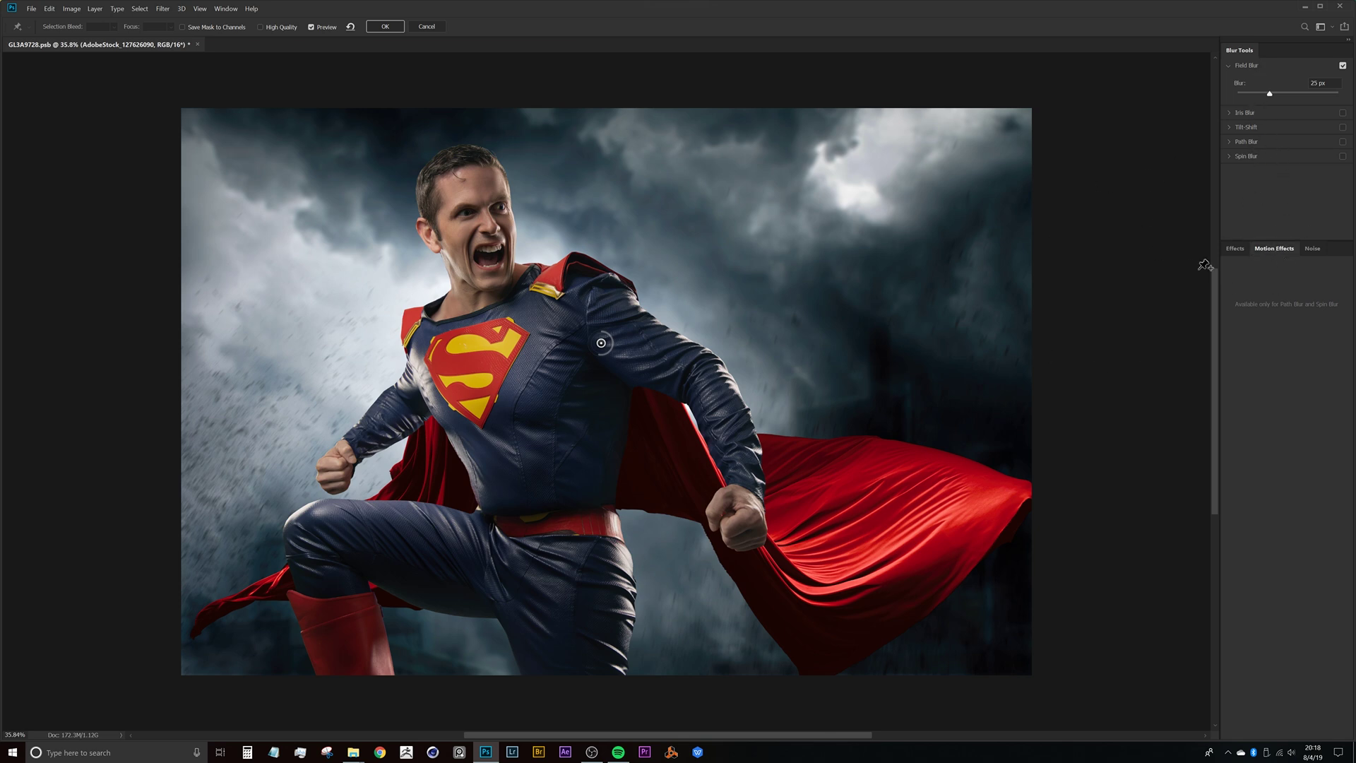
left_click(1312, 249)
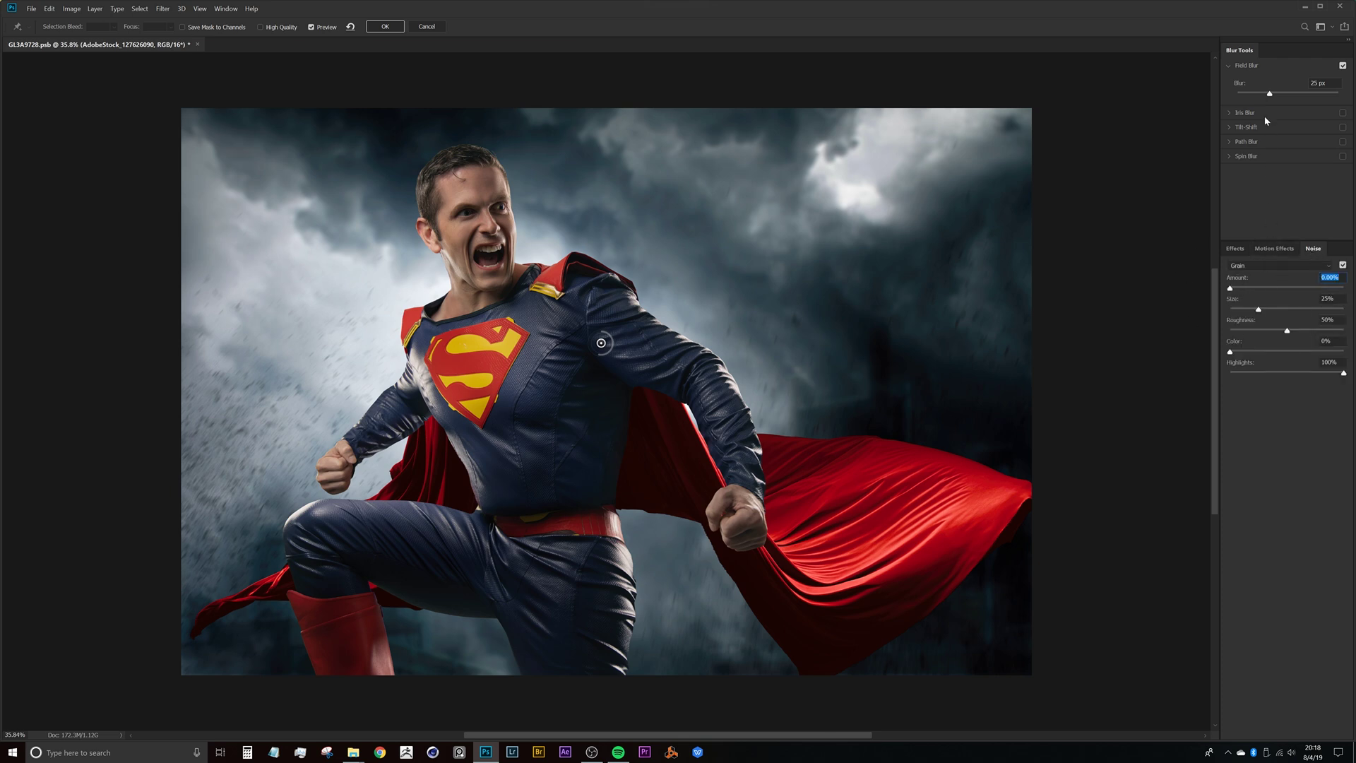
Test stronger blur, grain and bokeh, then commit the background Field Blur at 30 px
left_click_drag(1270, 94, 1298, 93)
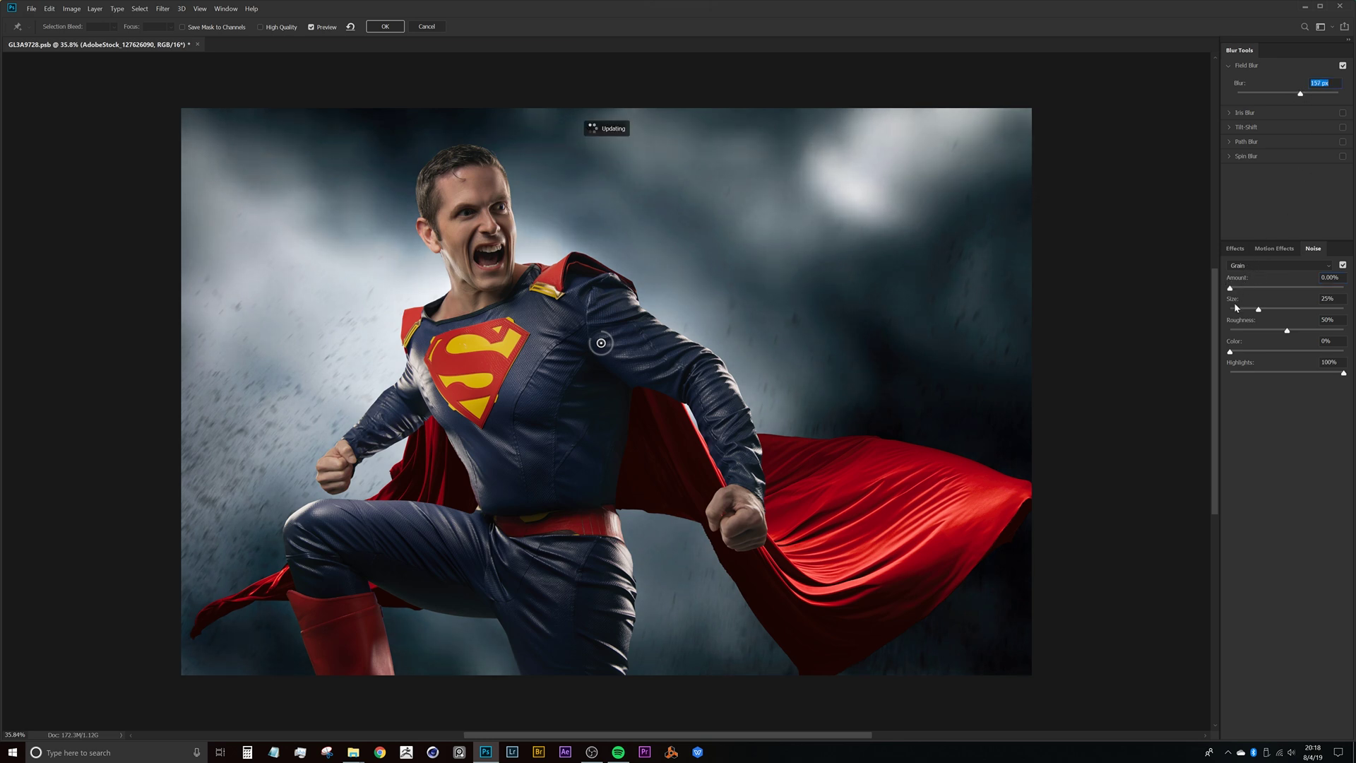
mouse_move(1231, 288)
left_mouse_down()
mouse_move(1251, 289)
mouse_move(1225, 288)
left_mouse_up()
left_click(1263, 95)
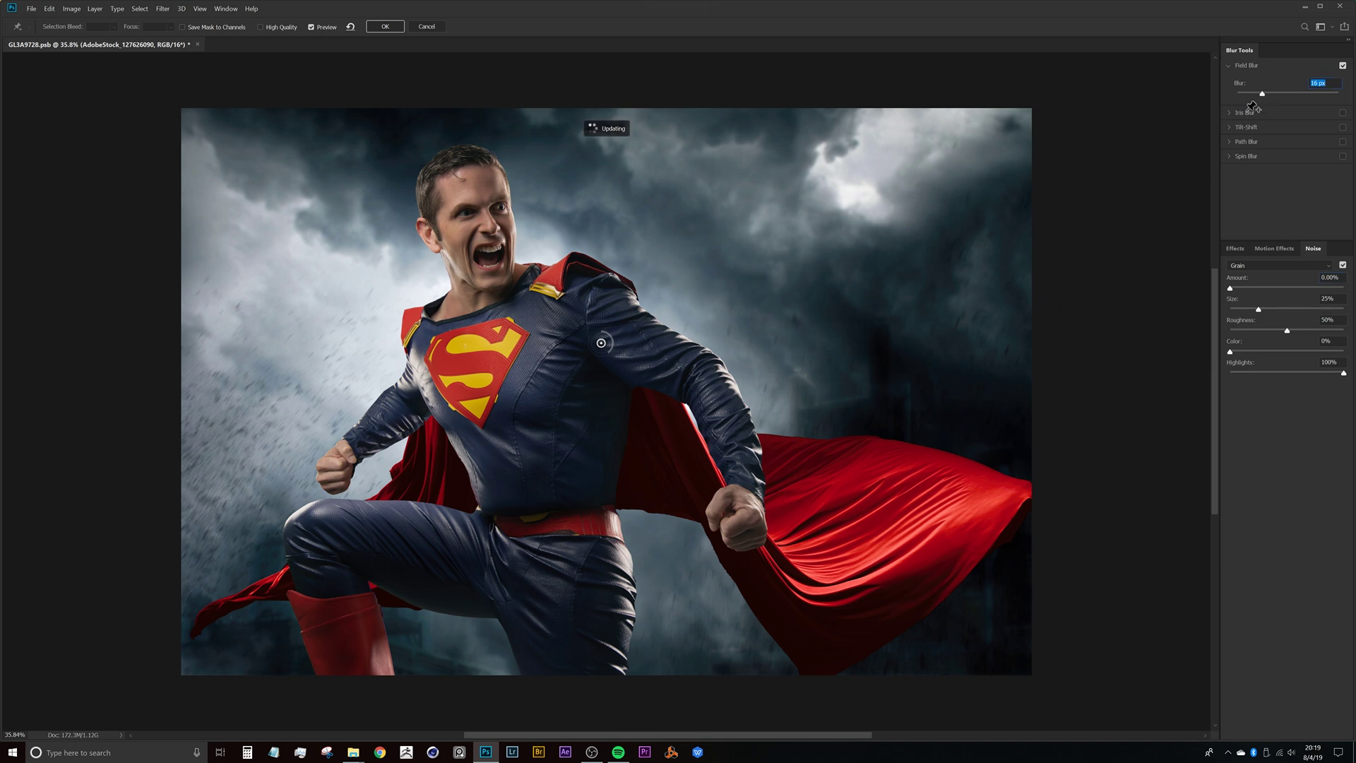
left_click(1240, 247)
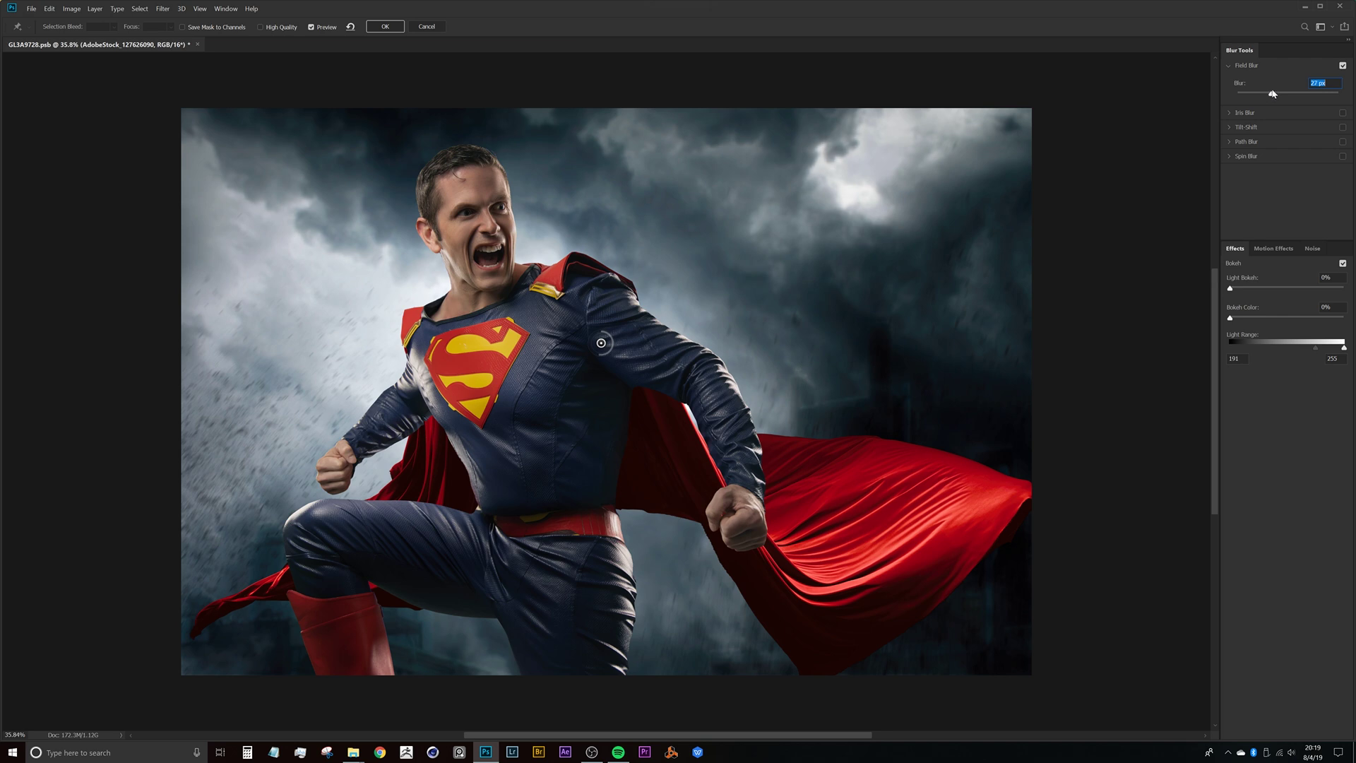
left_click_drag(1273, 94, 1275, 93)
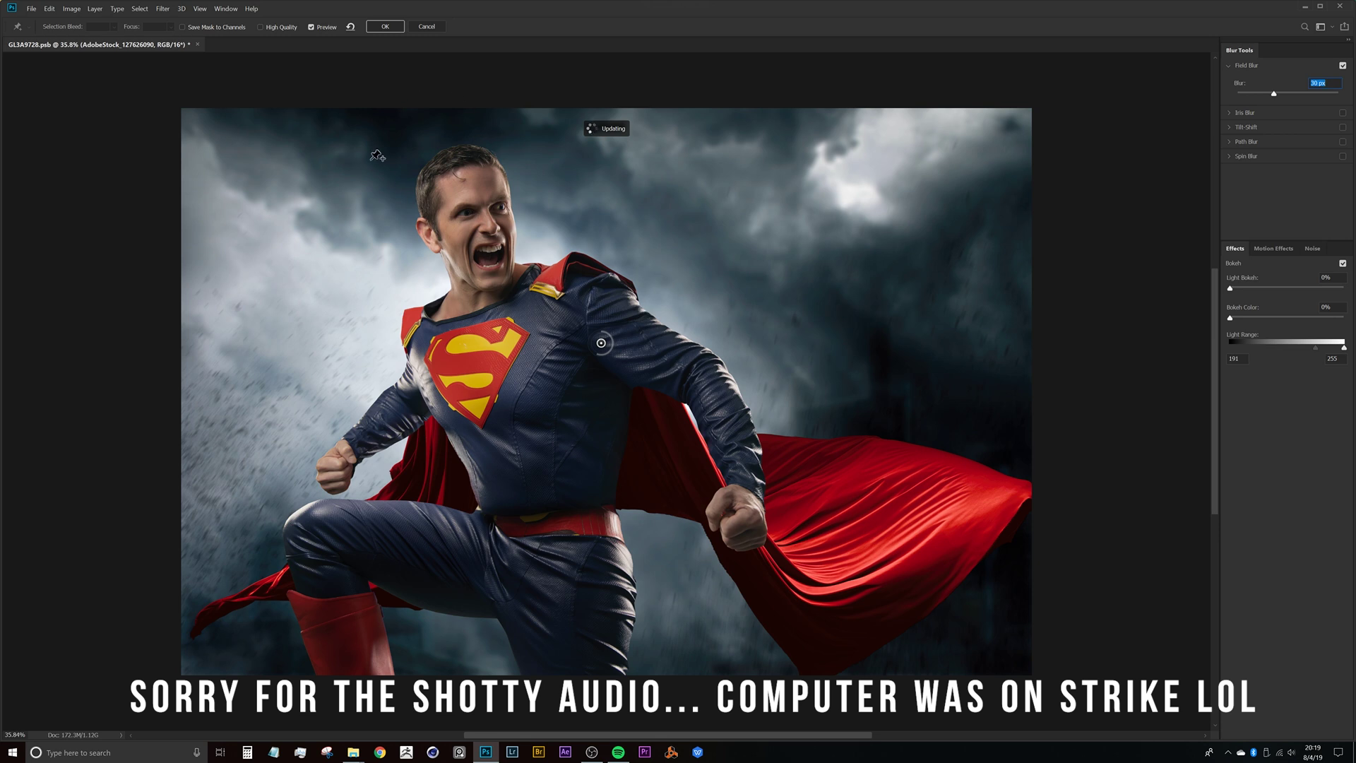
left_click(387, 27)
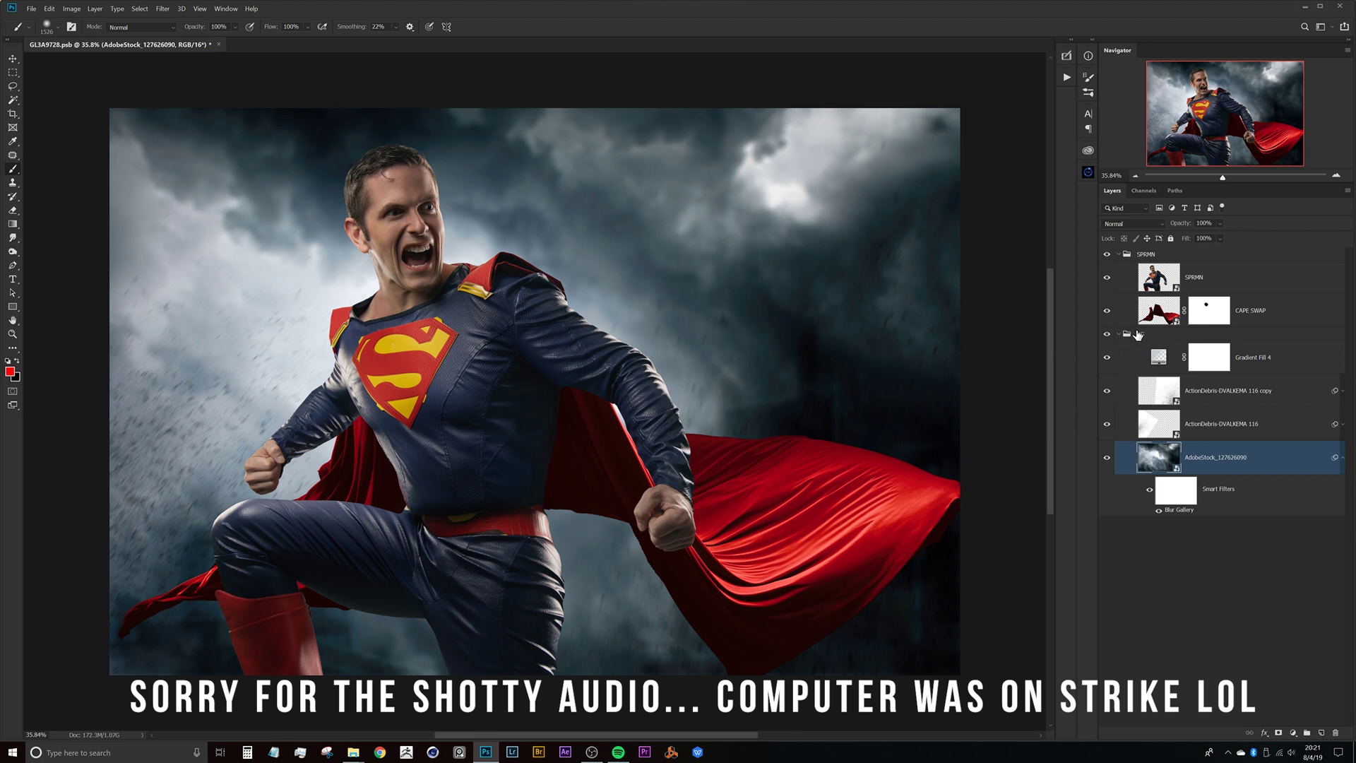
Collapse the BG group, select CAPE SWAP and toggle its visibility to compare
left_click(1137, 335)
left_click(1119, 333)
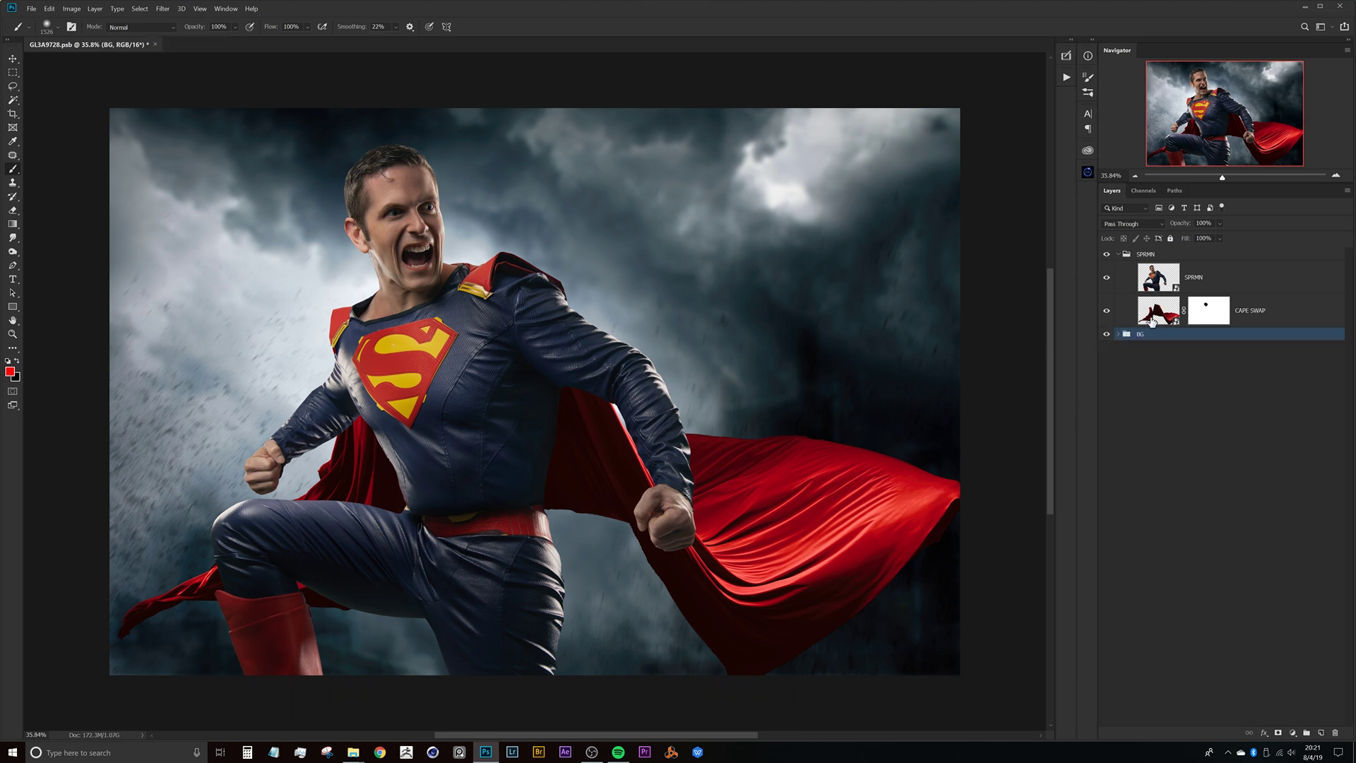
left_click(1160, 320)
left_click(1107, 310)
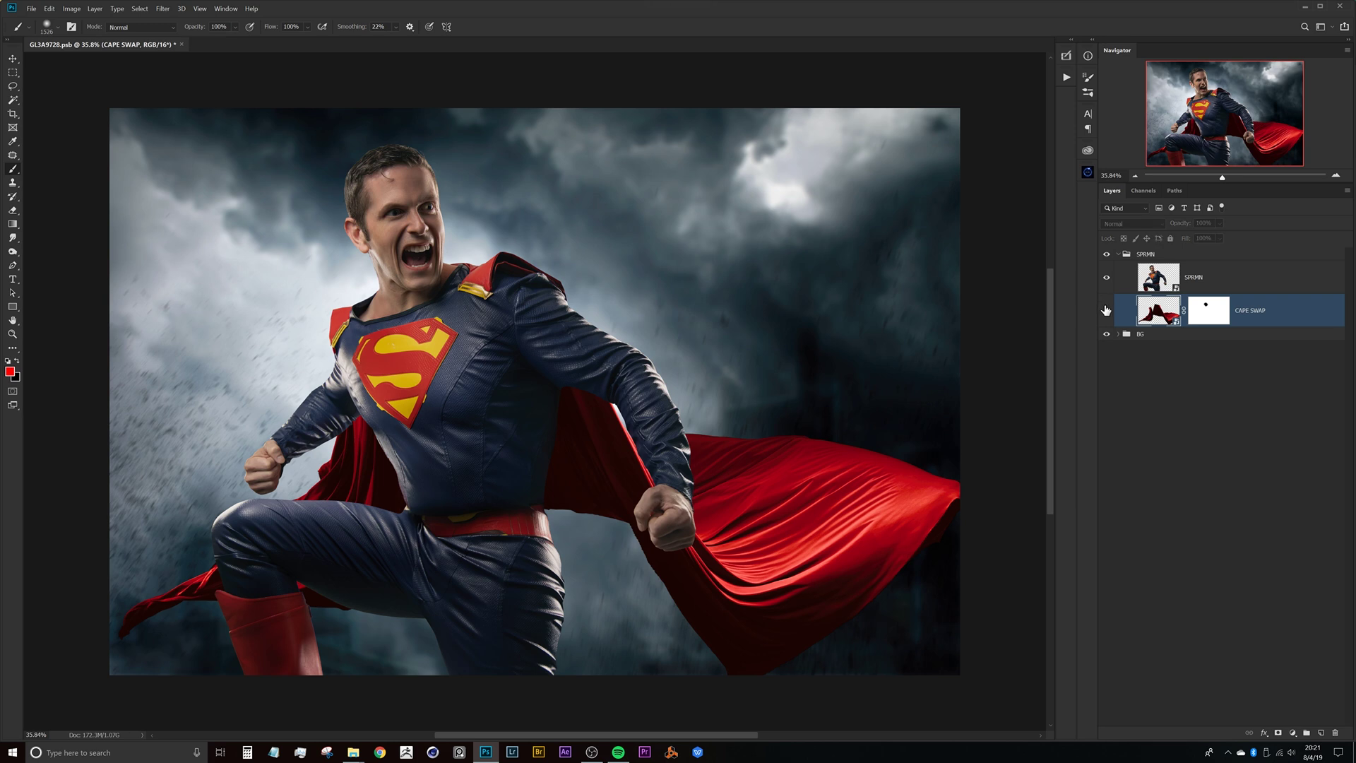
left_click(1107, 310)
Start a Field Blur from Filter > Blur Gallery on the CAPE SWAP layer
left_click(162, 9)
mouse_move(170, 133)
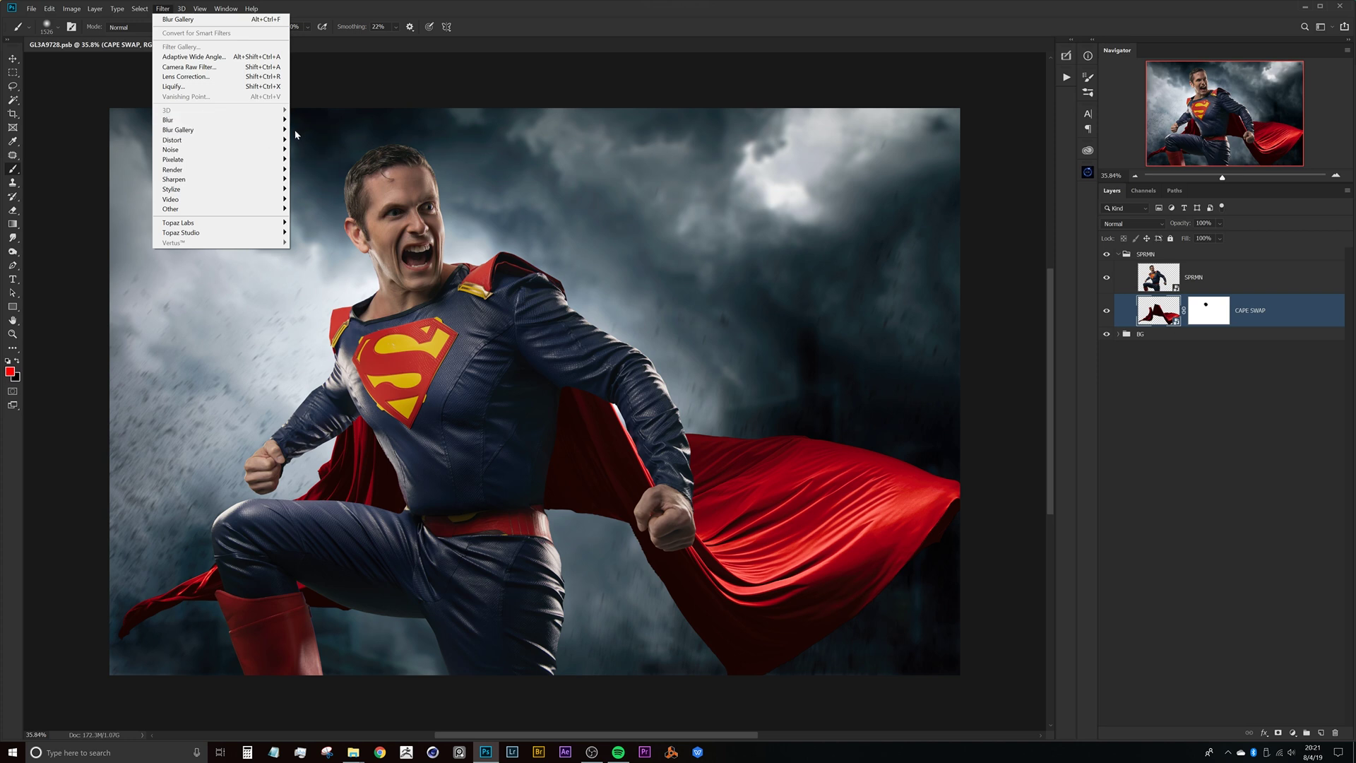
left_click(312, 130)
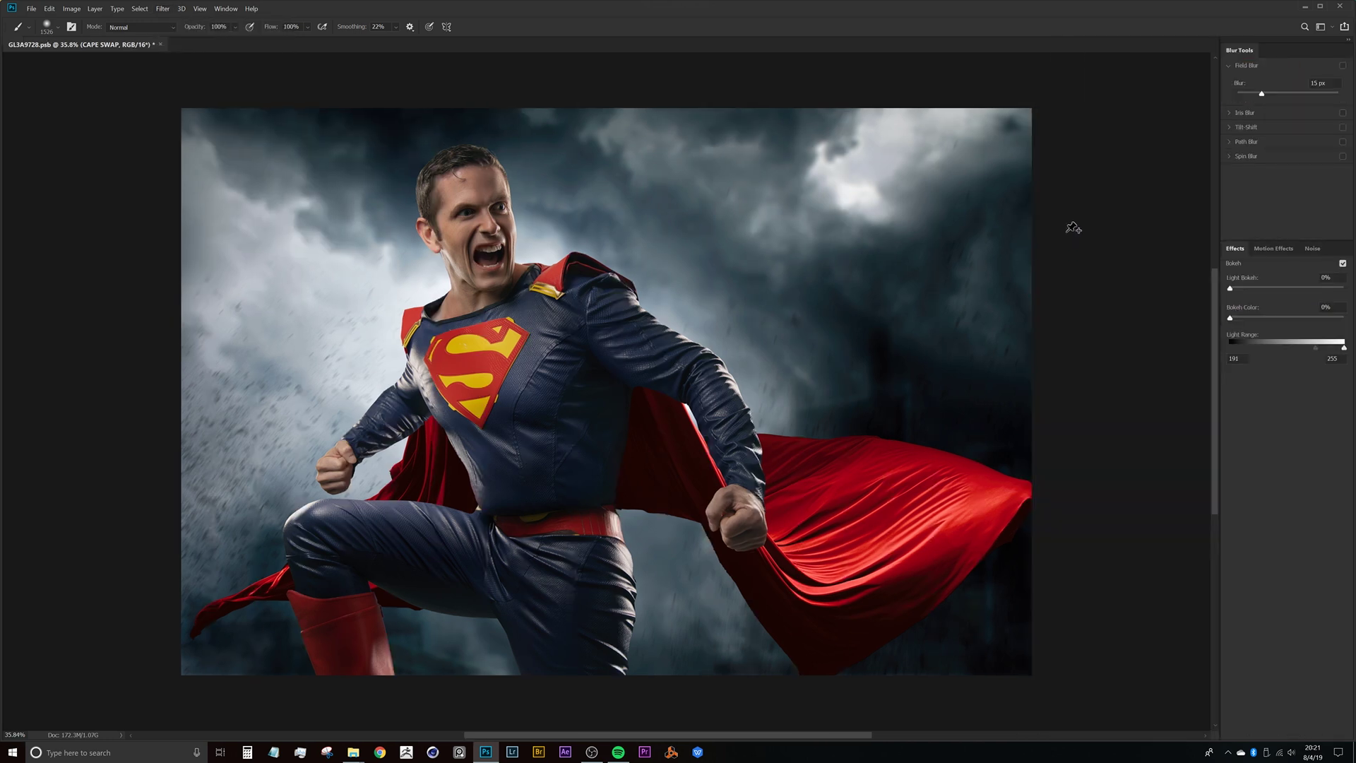
Set the first pin to 21 px, move it onto the trailing cape, and add a leg pin
left_click(612, 405)
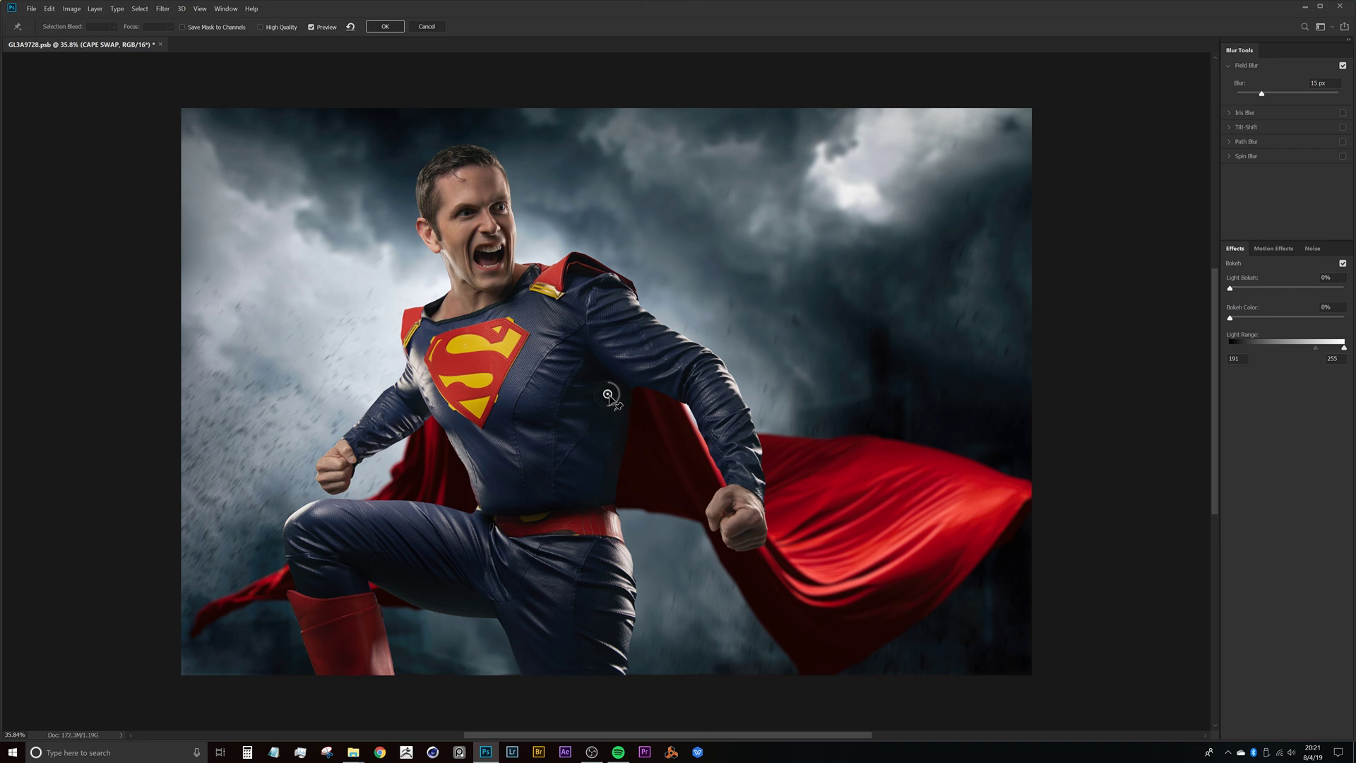
left_click_drag(612, 403, 892, 505)
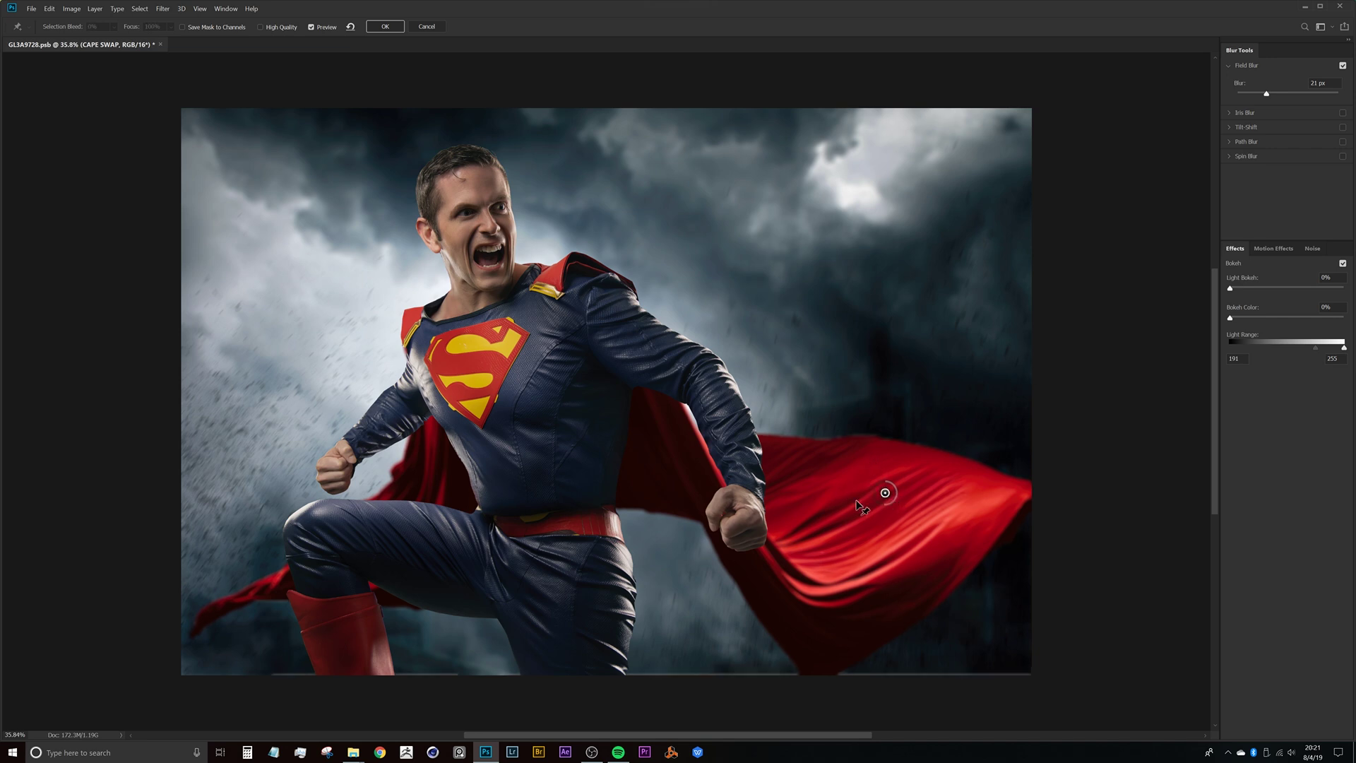
left_click(300, 578)
Move the leg pin up the thigh, add a 2 px chest pin, and raise the cape pin to 206 px
left_click_drag(300, 578, 374, 548)
left_click(886, 494)
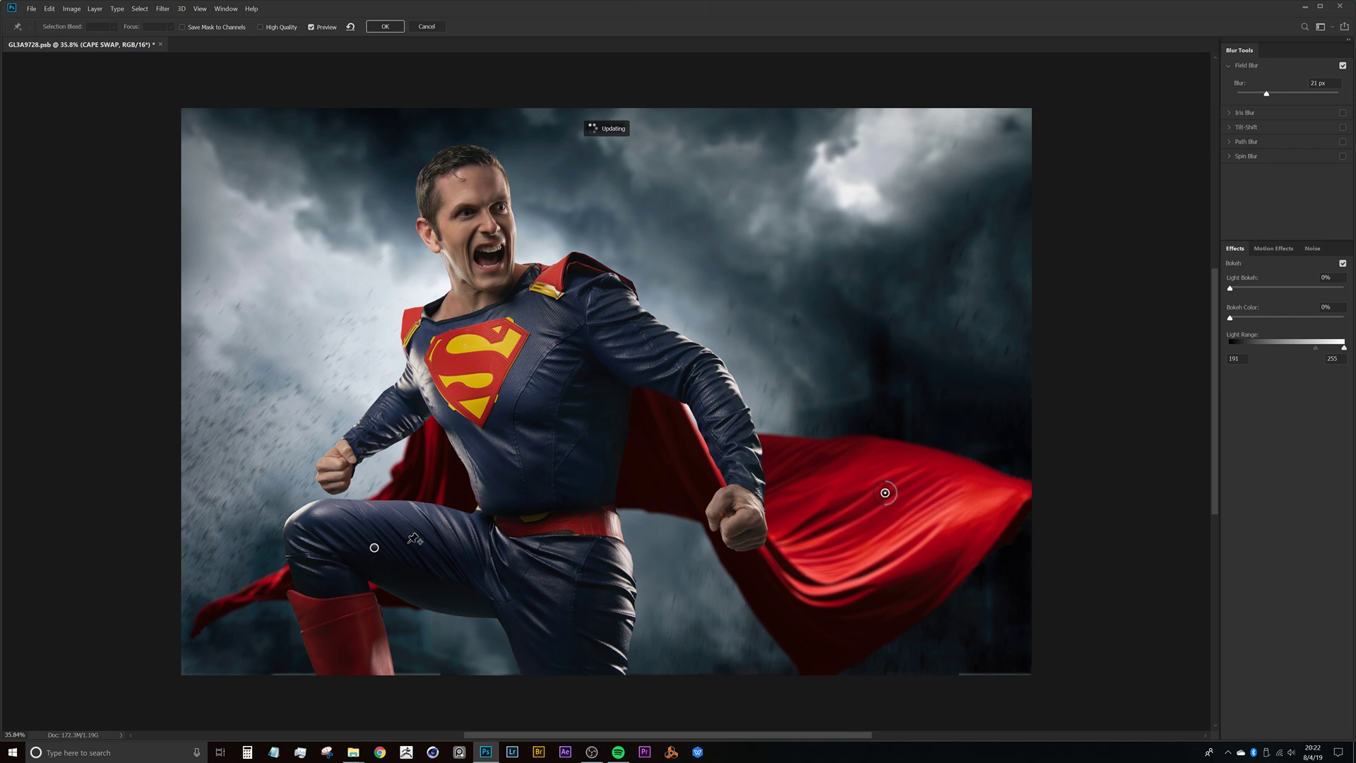
left_click(375, 547)
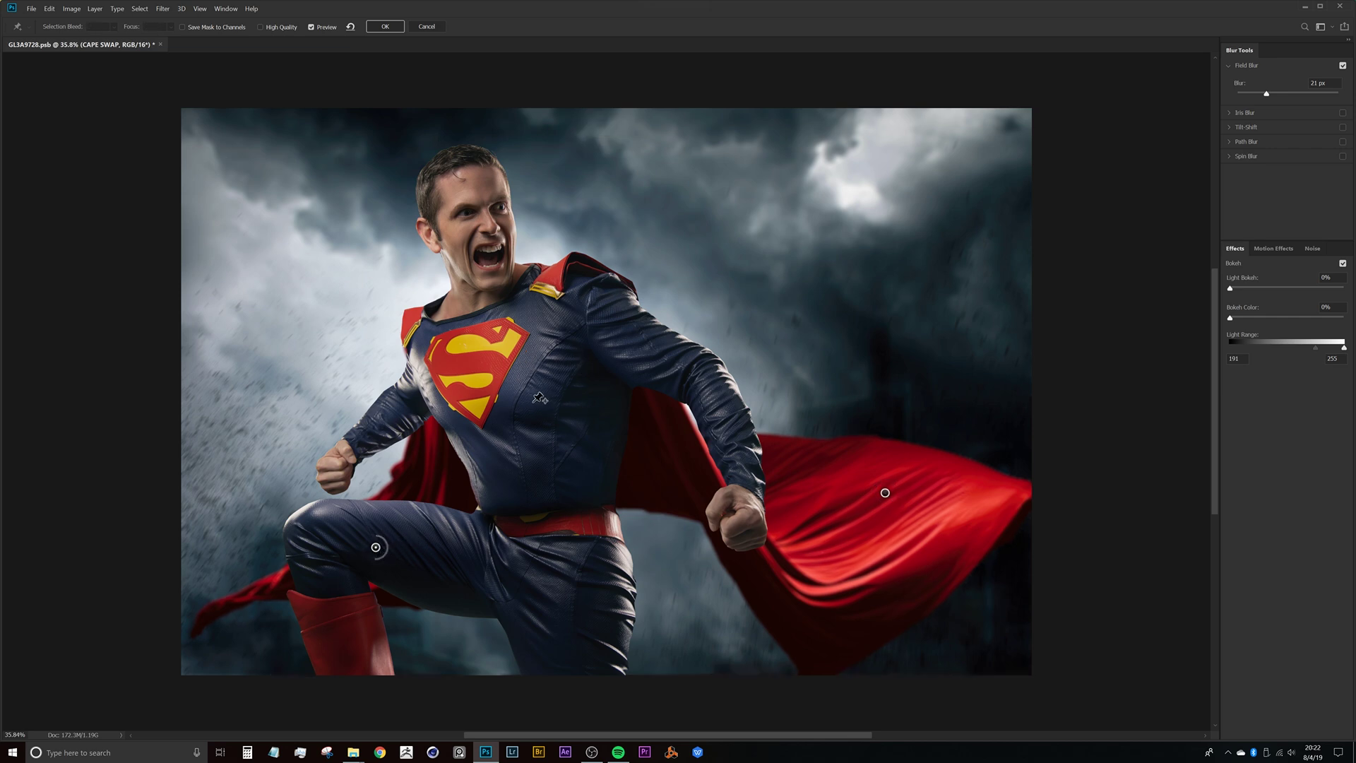
left_click(524, 388)
left_click_drag(528, 382, 525, 381)
left_click_drag(528, 382, 530, 382)
left_click(885, 492)
mouse_move(887, 507)
left_mouse_down()
mouse_move(876, 478)
mouse_move(874, 489)
left_mouse_up()
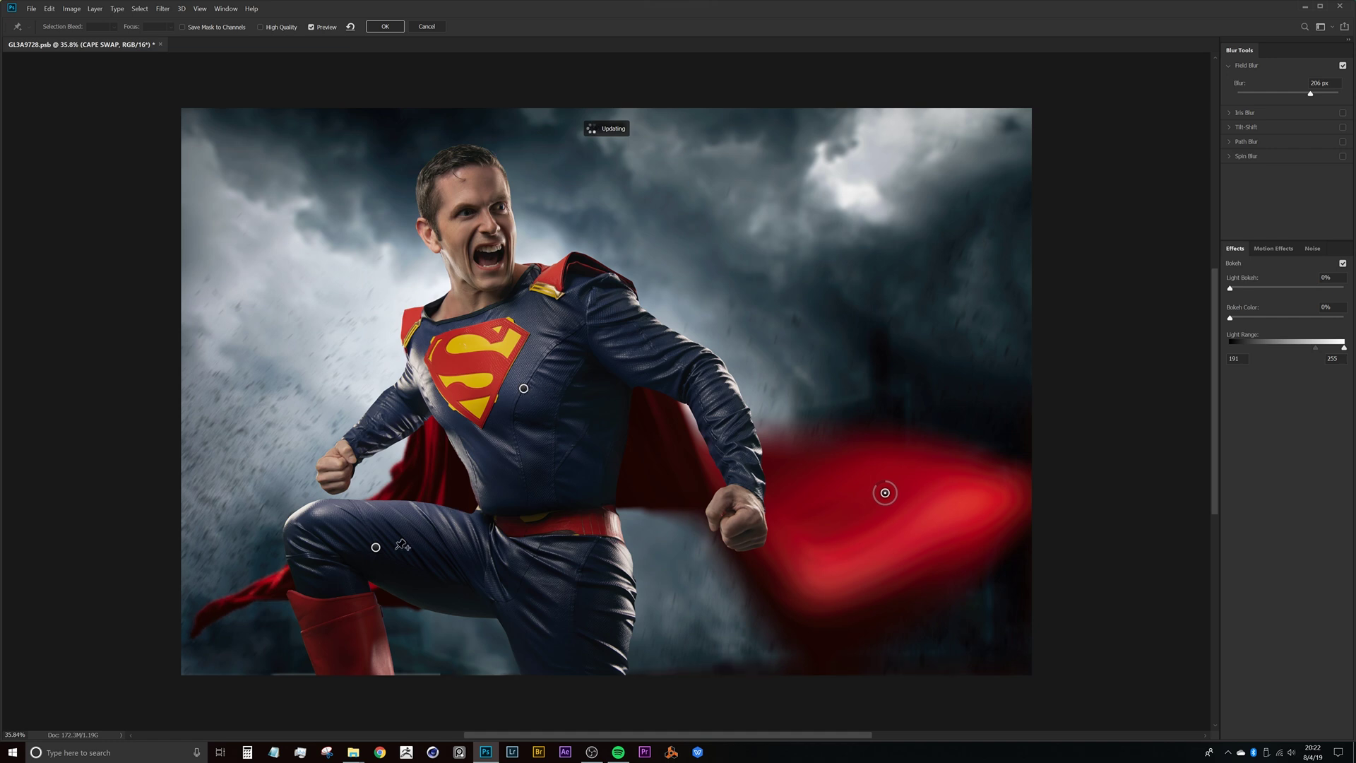
Lower the cape pin to 28 px, add a lighter lower-cape pin, reposition, and apply
left_click_drag(881, 481, 875, 511)
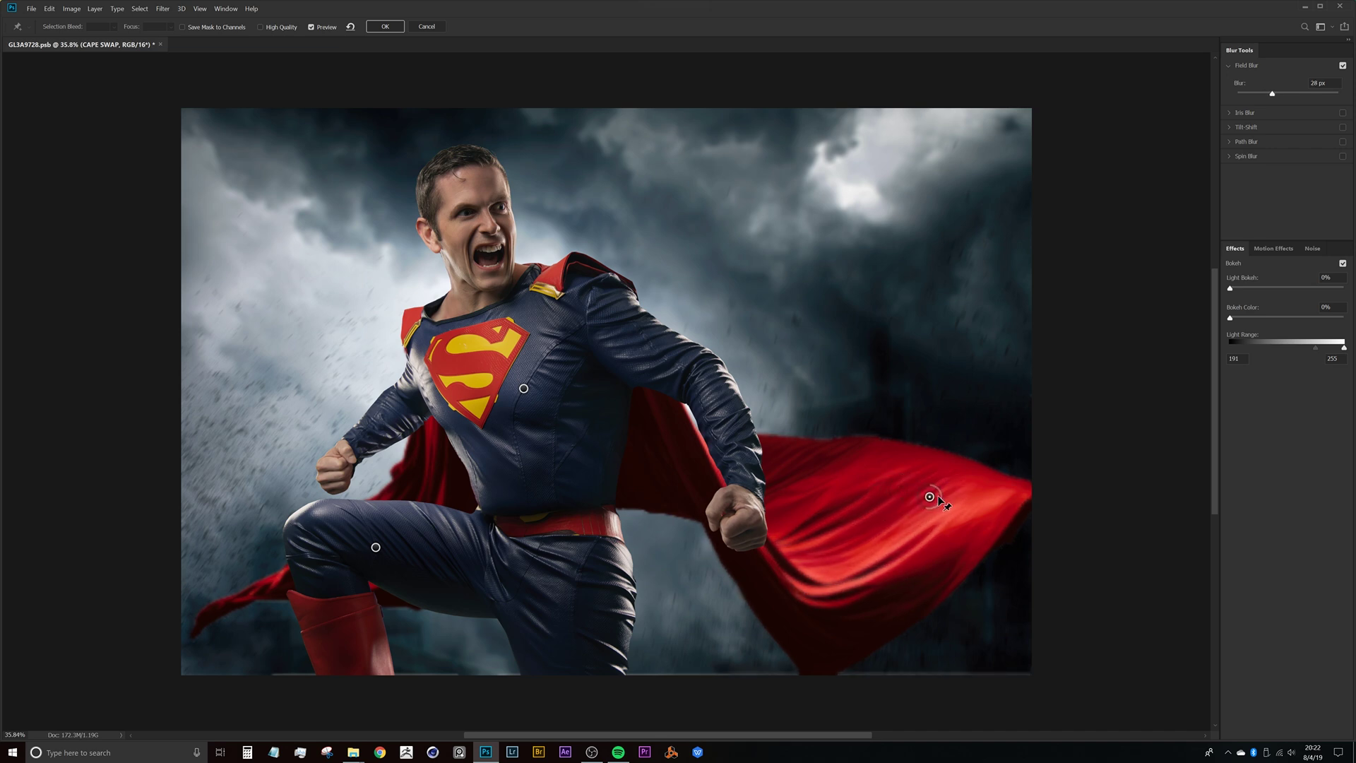
left_click_drag(928, 498, 934, 486)
left_click(809, 604)
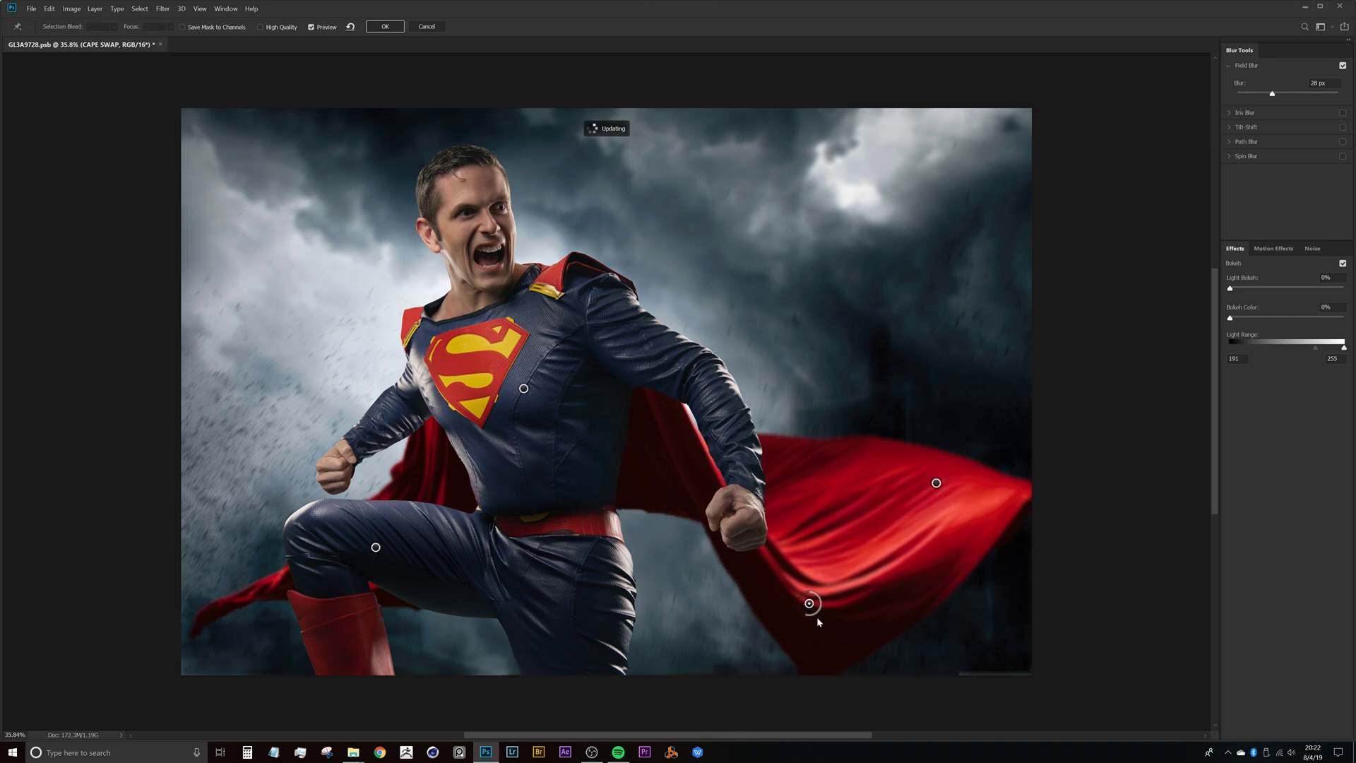
left_click_drag(814, 609, 819, 614)
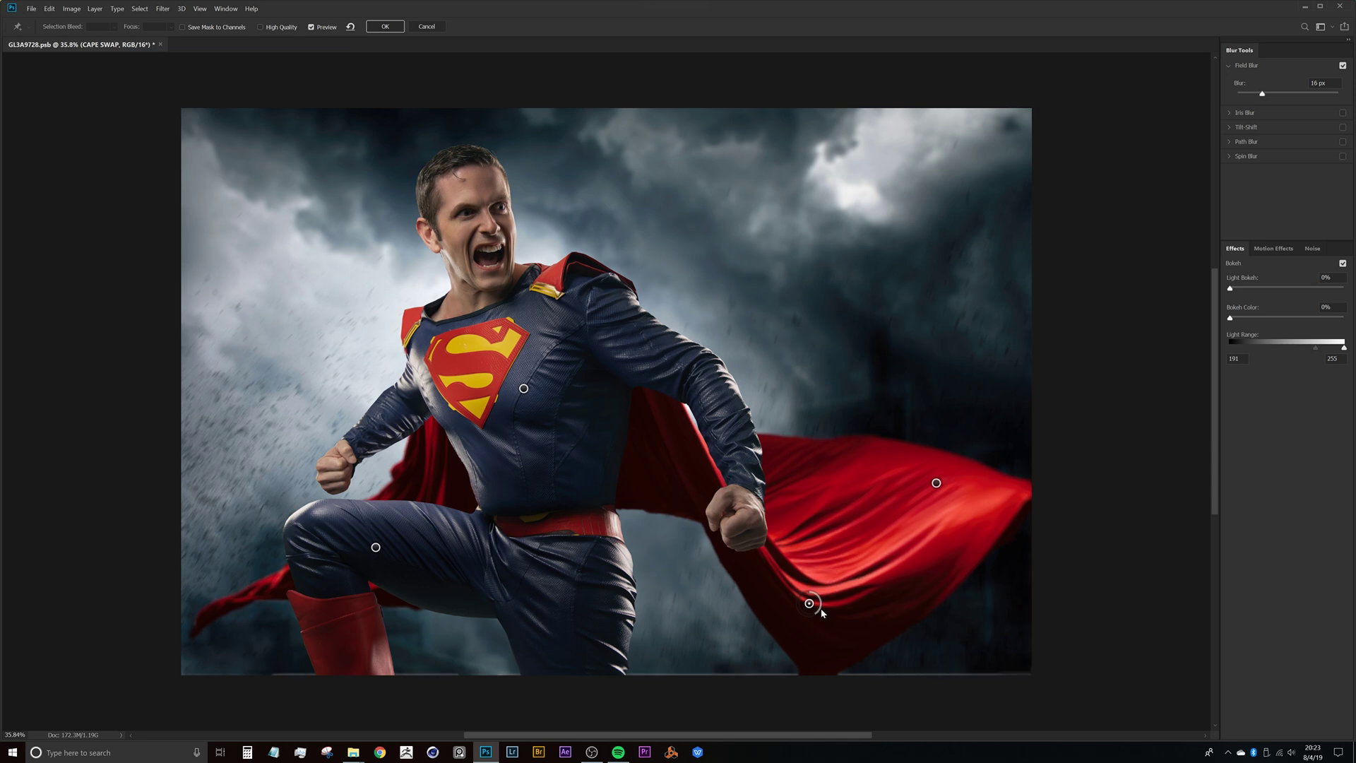
left_click(937, 485)
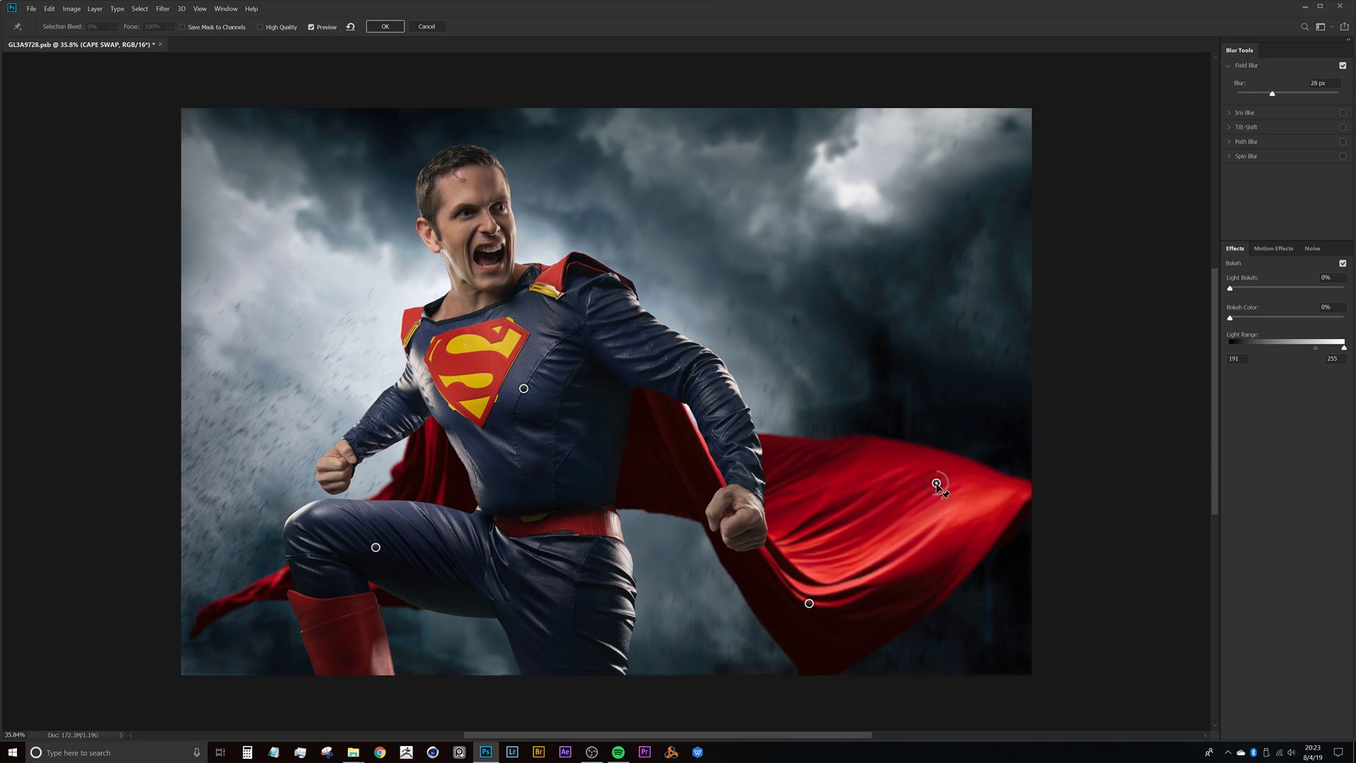
left_click_drag(937, 484, 847, 450)
left_click(386, 29)
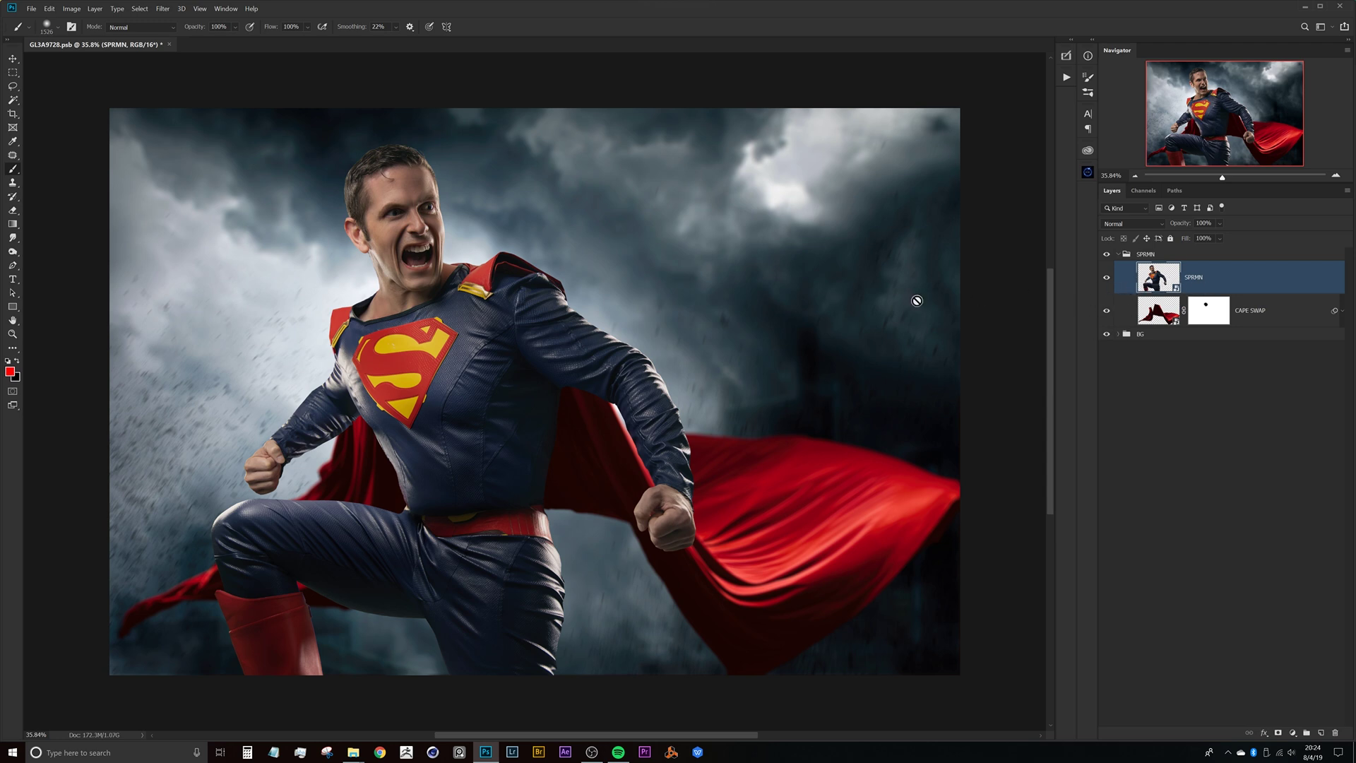
Open Filter > Blur Gallery for the SPRMN layer
left_click(168, 8)
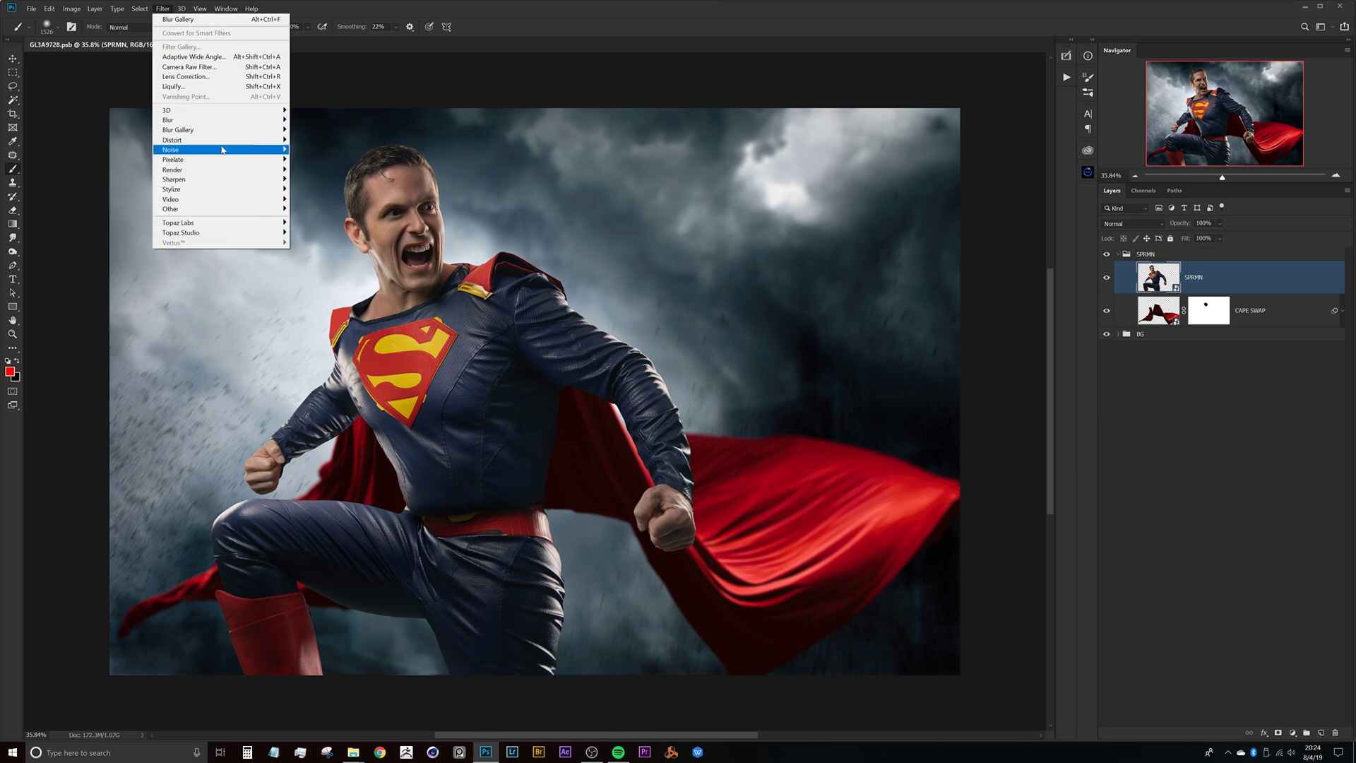
mouse_move(235, 137)
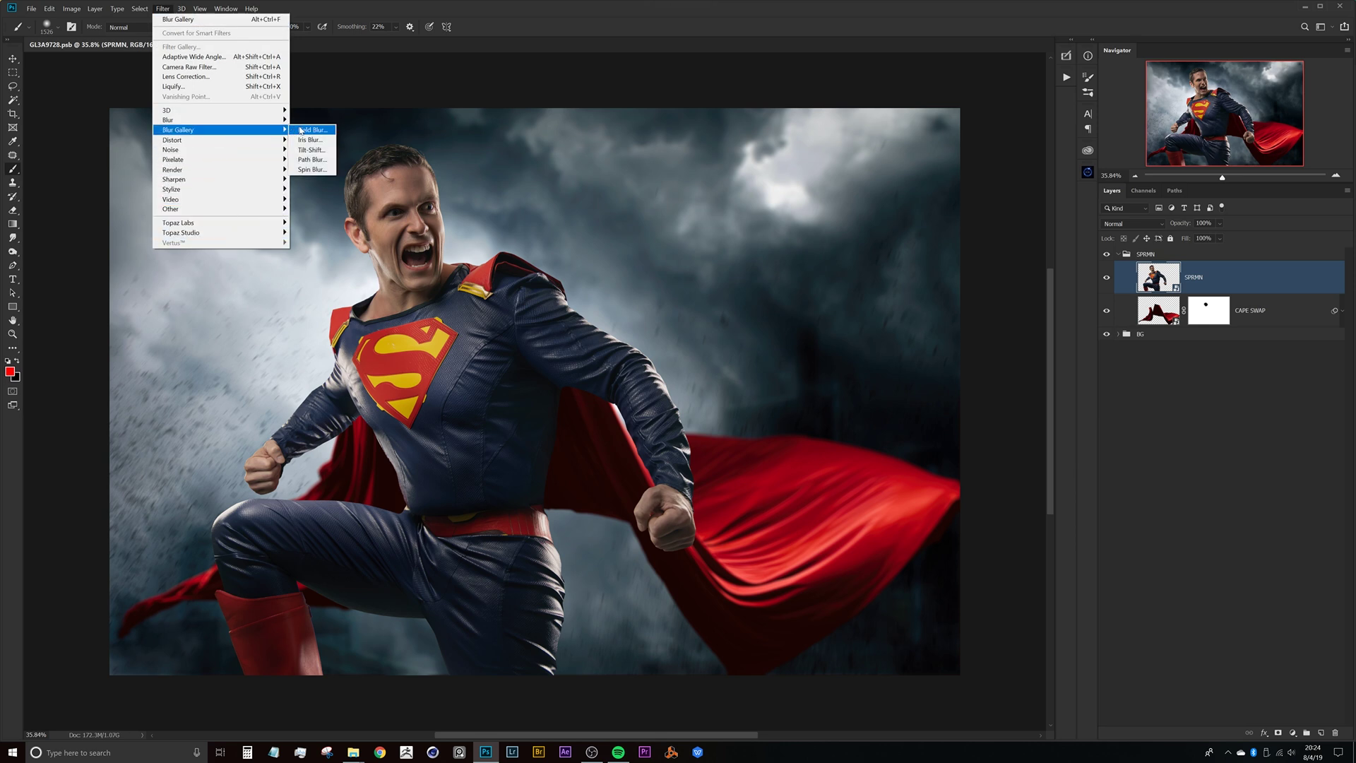
Start a Field Blur on SPRMN with a pin on the right fist and a 0 px chest-emblem pin
left_click(307, 131)
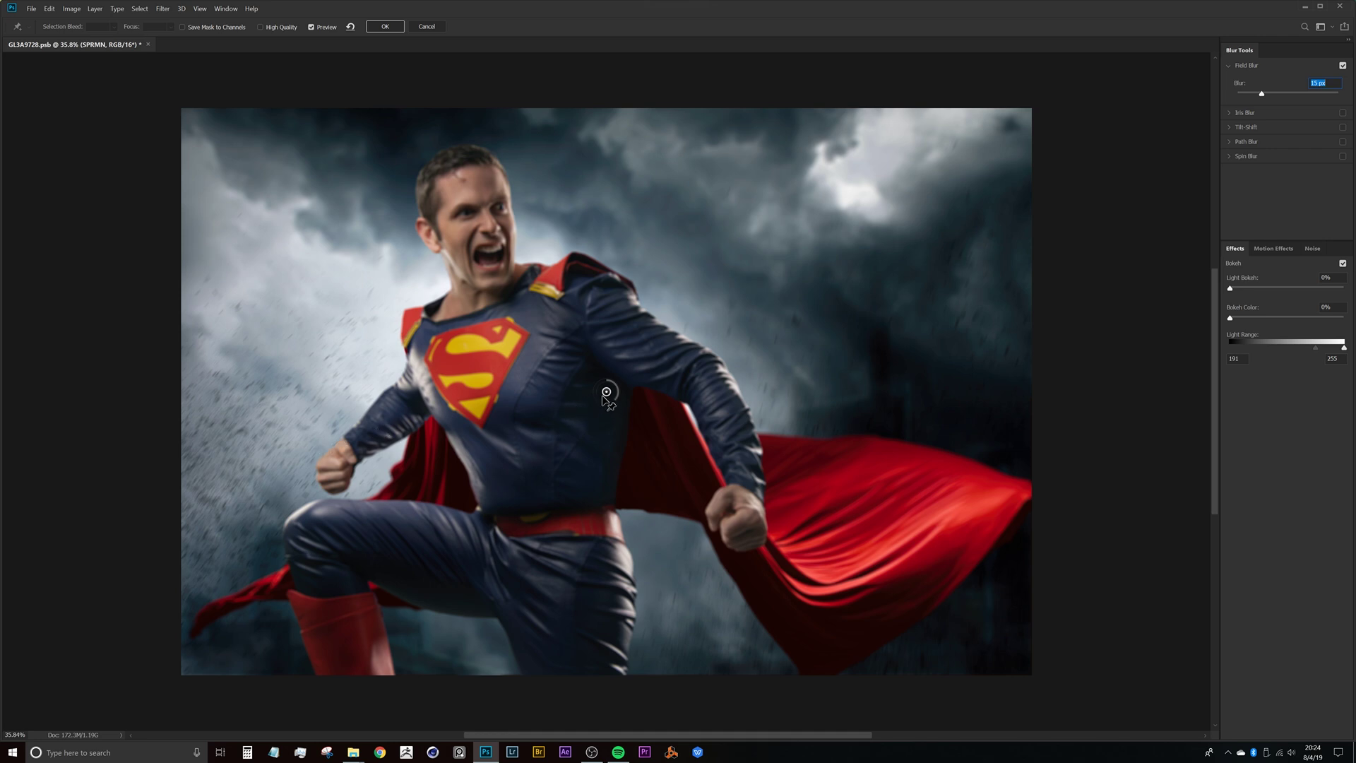
left_click_drag(609, 396, 760, 527)
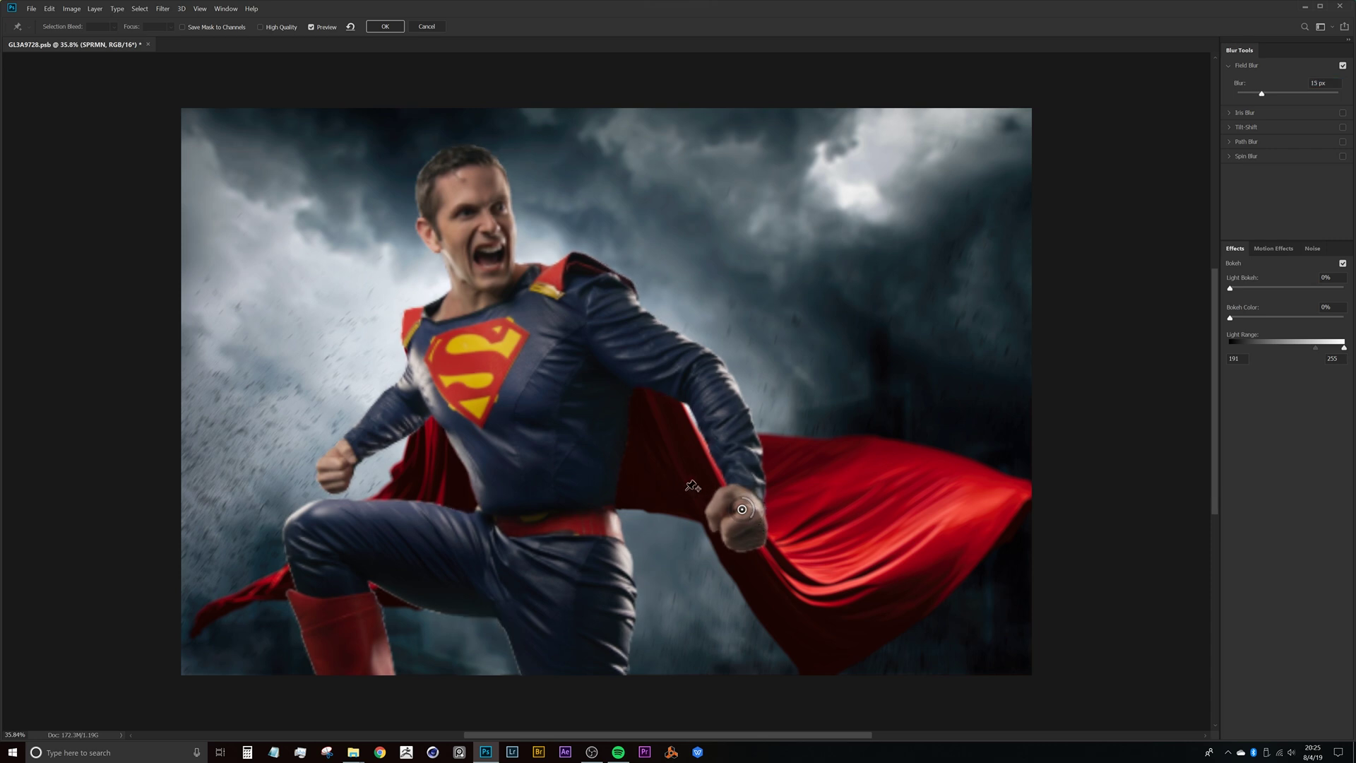
left_click(494, 359)
left_click_drag(507, 347, 509, 344)
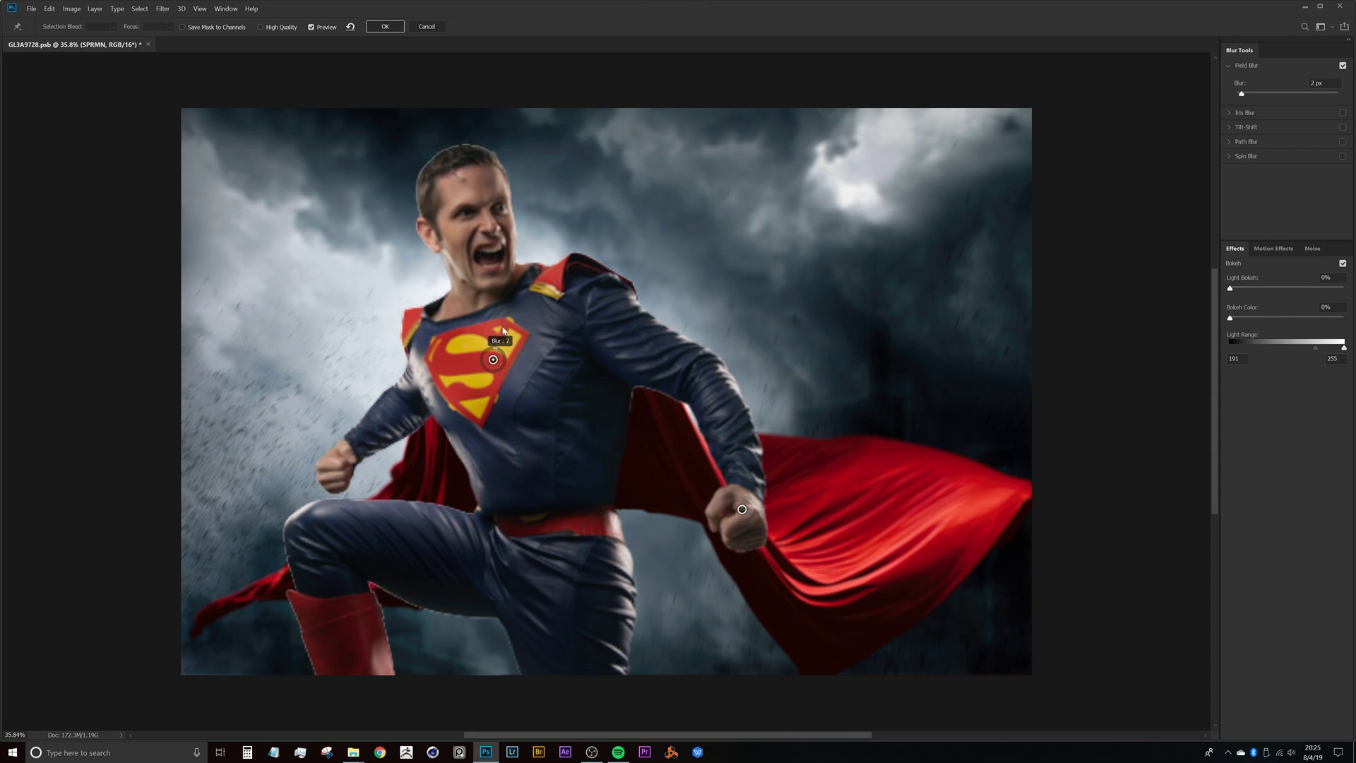
left_click_drag(498, 320, 497, 319)
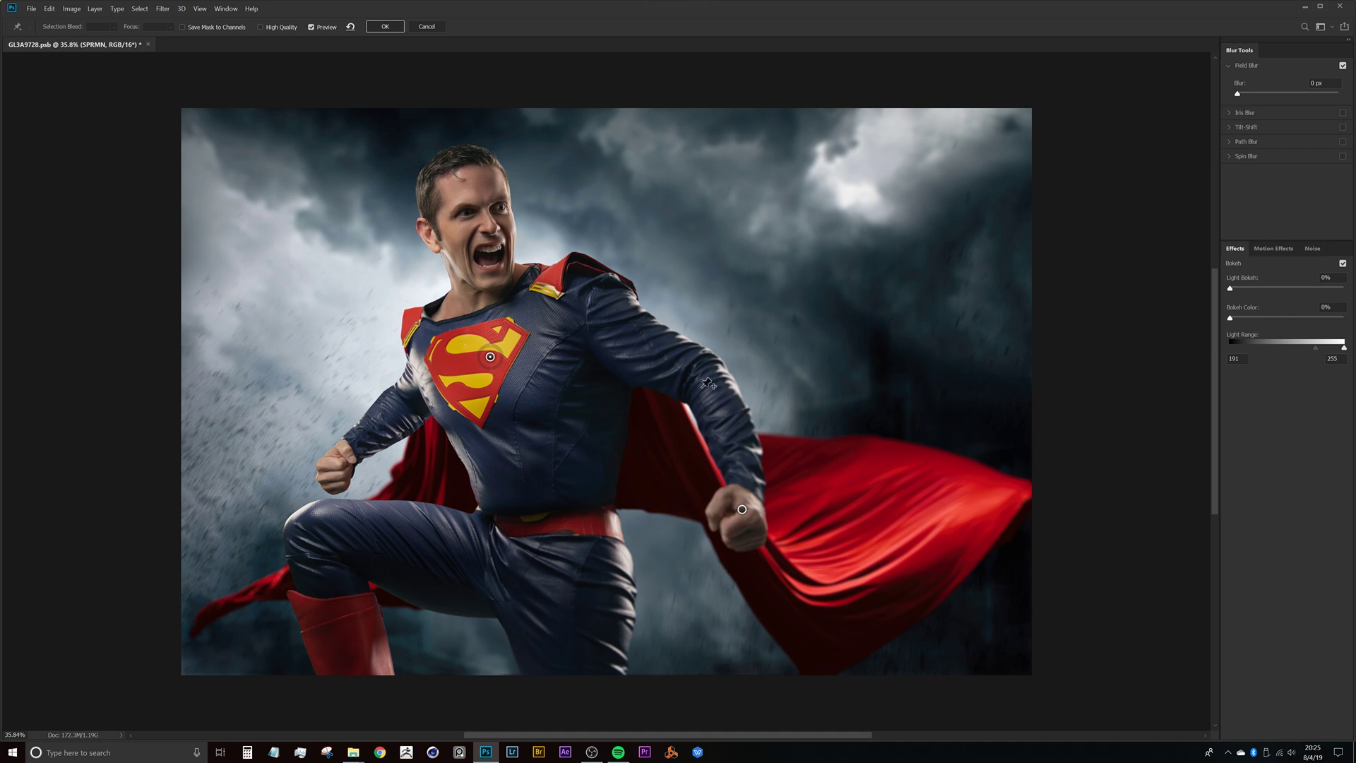
Add a sharp 0 px pin on the face and another pin on the belt
left_click(478, 215)
left_click_drag(485, 226, 481, 203)
left_click(569, 527)
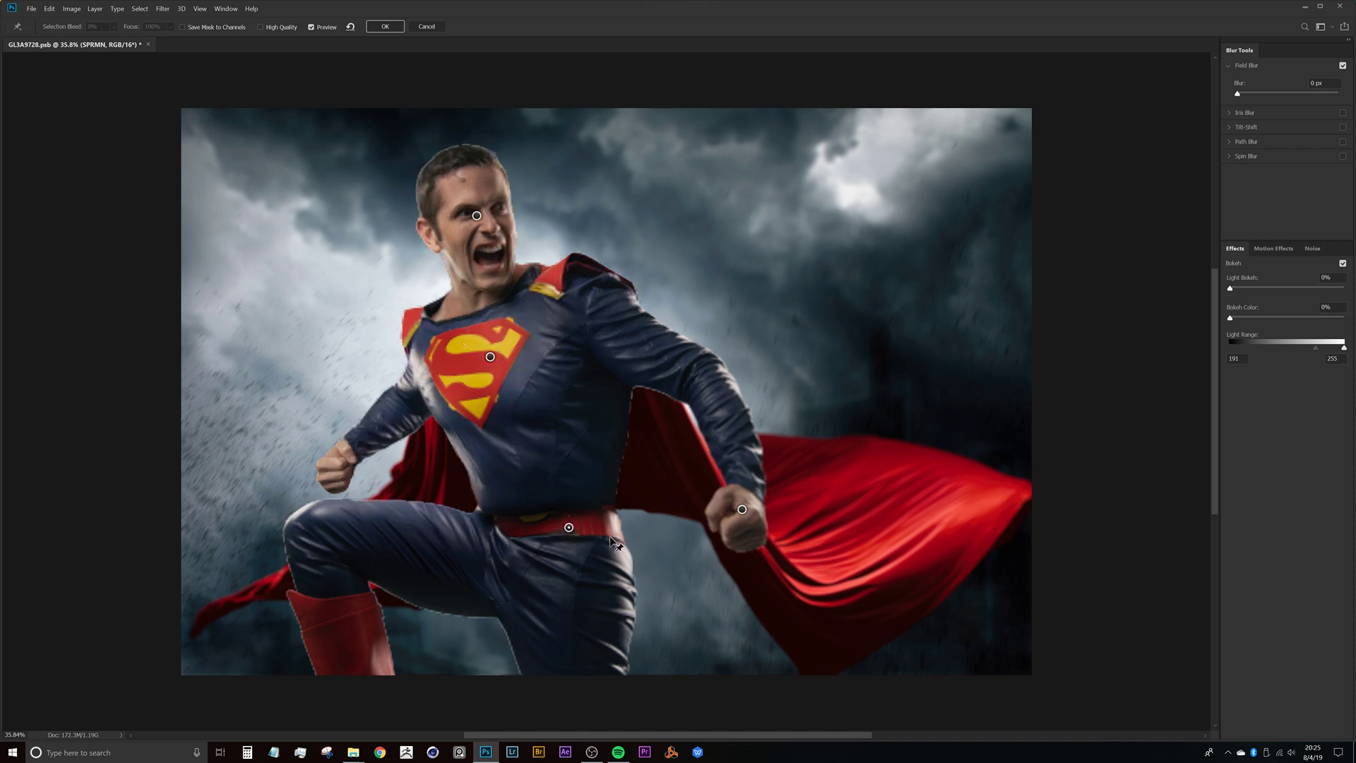
Add a knee pin at 9 px and a left fist pin at 10 px
left_click(312, 534)
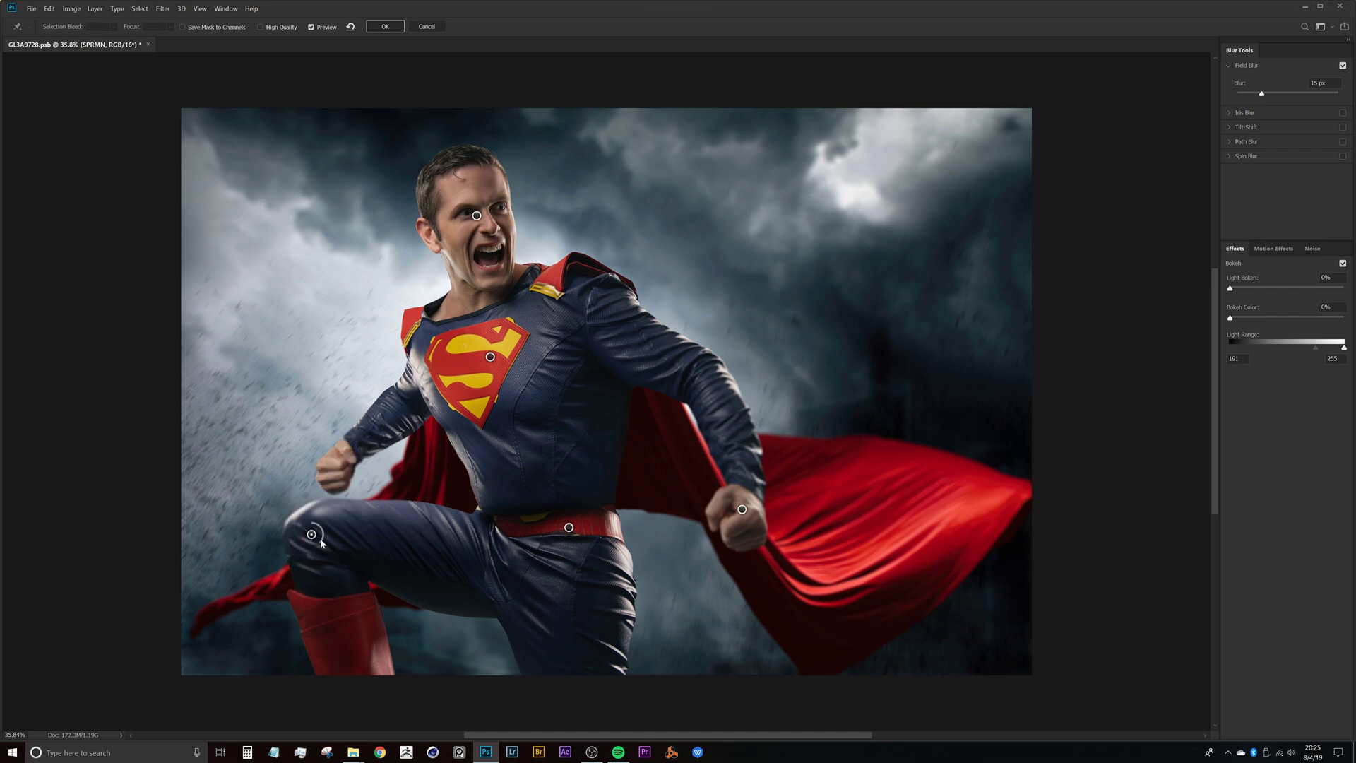
left_click_drag(321, 543, 327, 532)
left_click_drag(317, 525, 327, 536)
left_click(333, 463)
left_click_drag(344, 471, 347, 466)
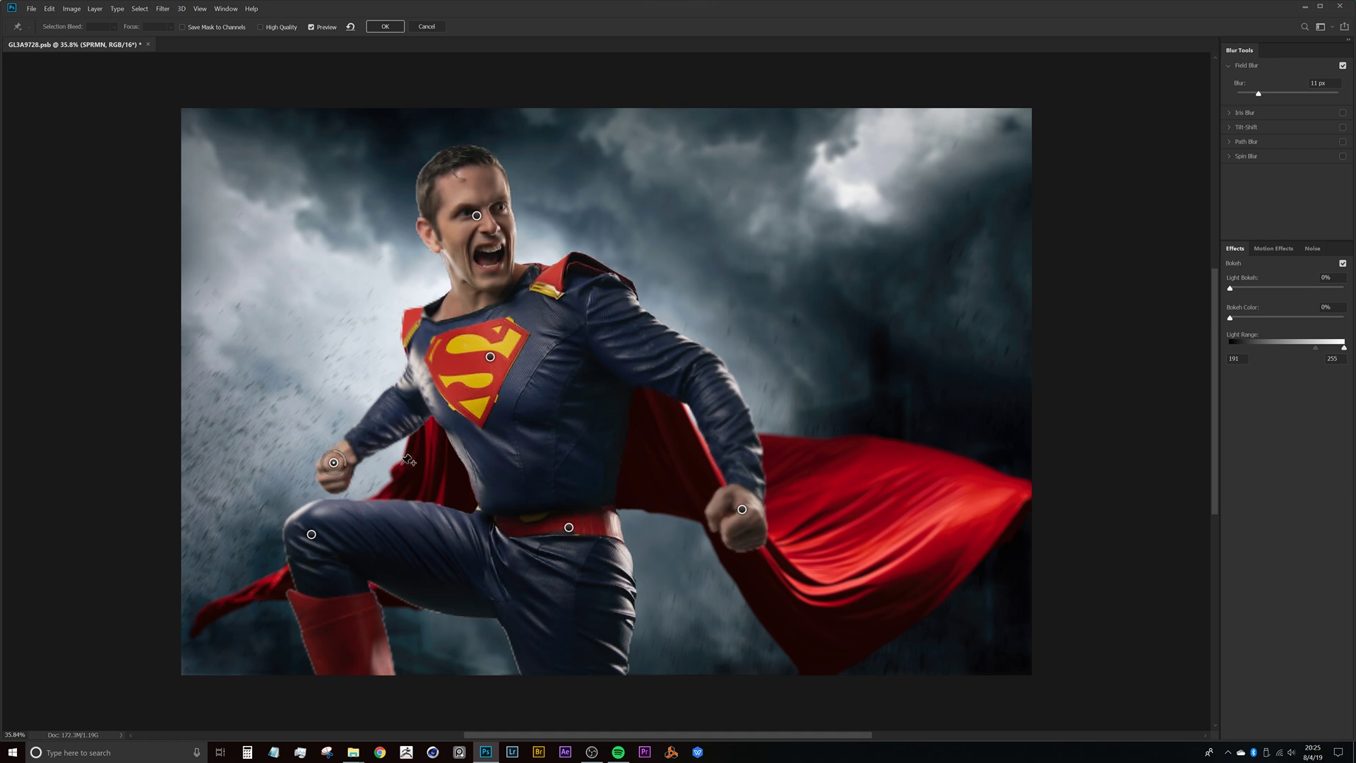
left_click_drag(513, 363, 537, 378)
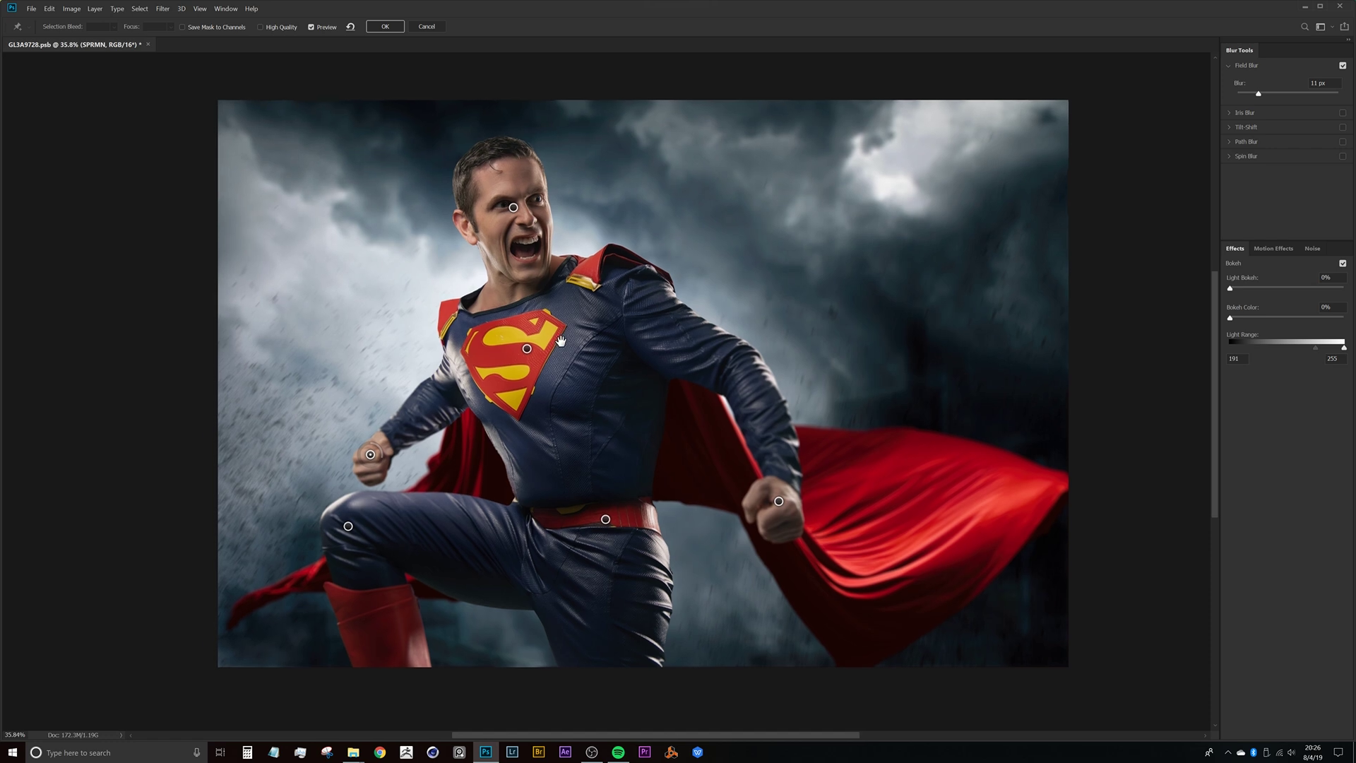
Raise the knee blur to 15 px, the left fist to 18 px, and increase the right fist
left_click(349, 525)
left_click_drag(360, 529, 360, 542)
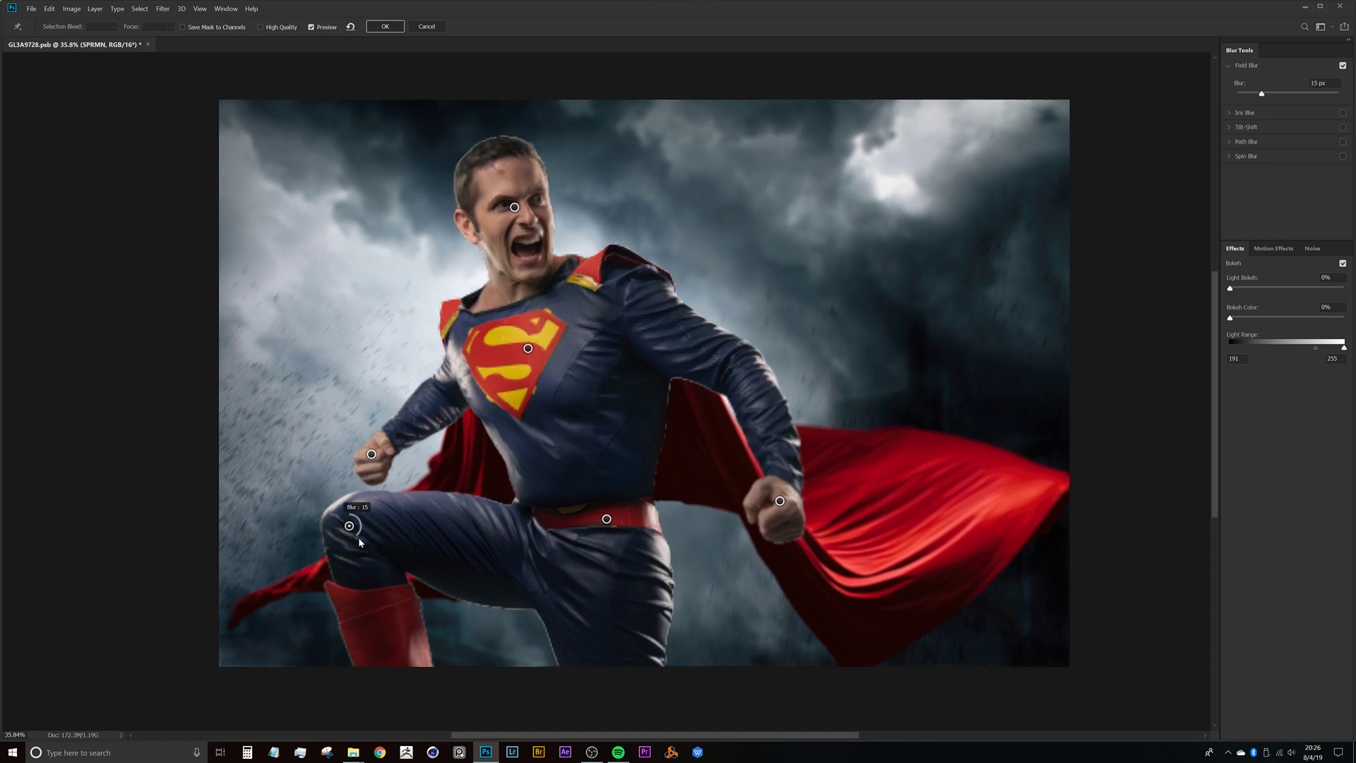
left_click(373, 455)
left_click_drag(387, 456, 376, 474)
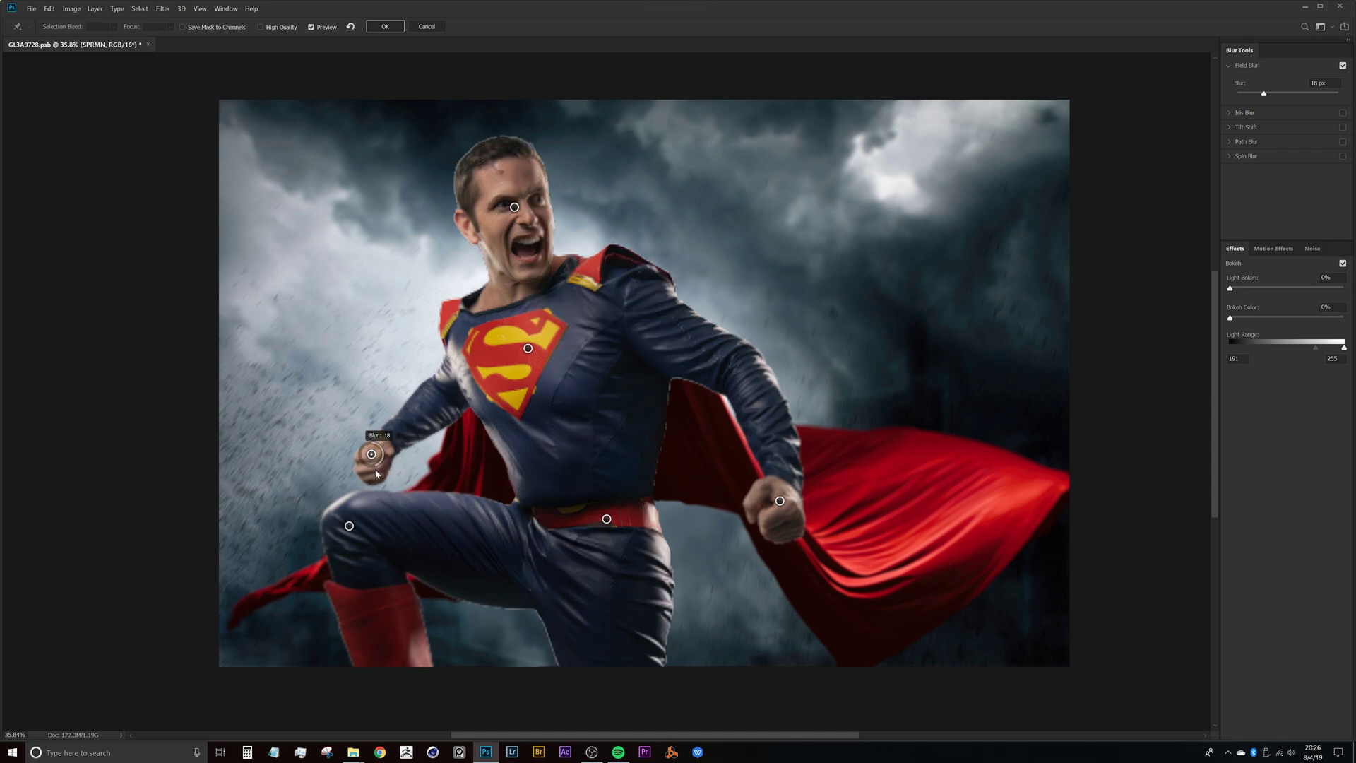
left_click(781, 501)
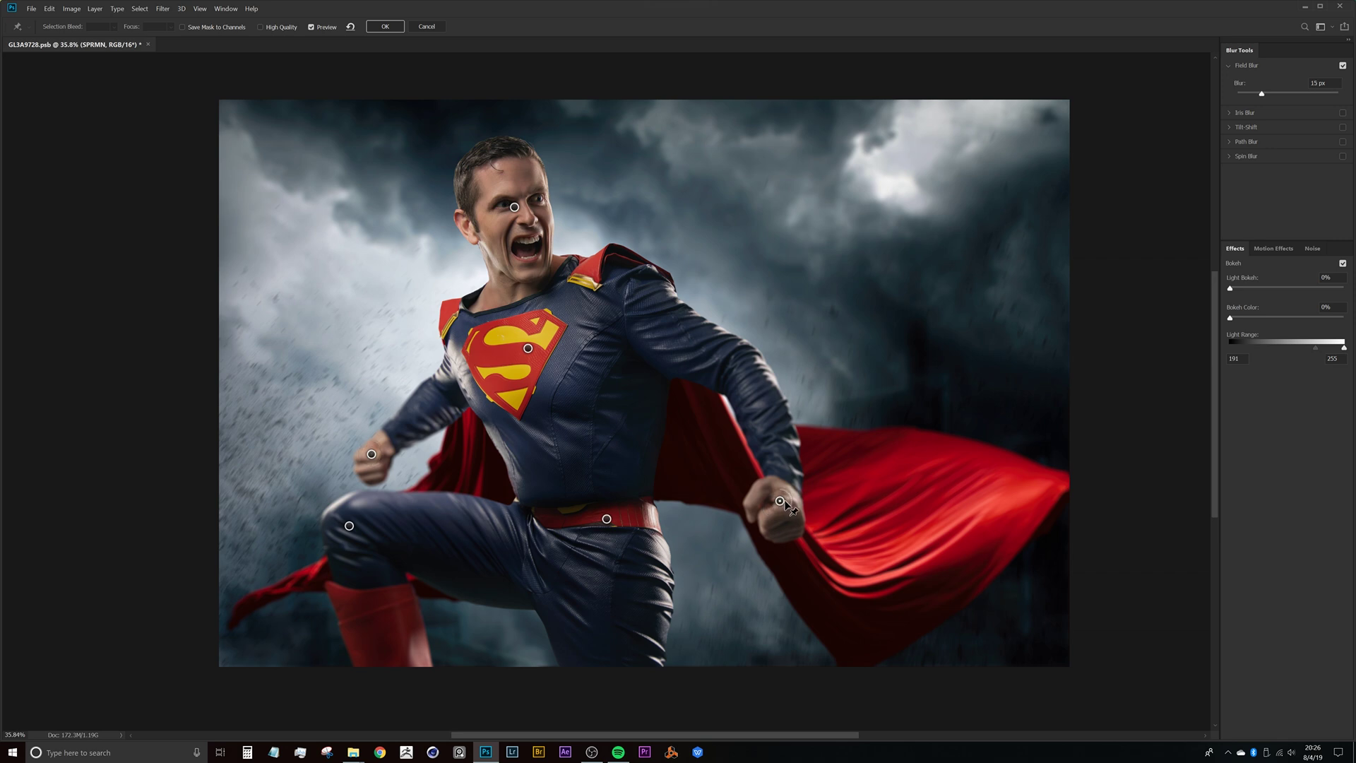
left_click_drag(785, 505, 775, 521)
left_click(372, 455)
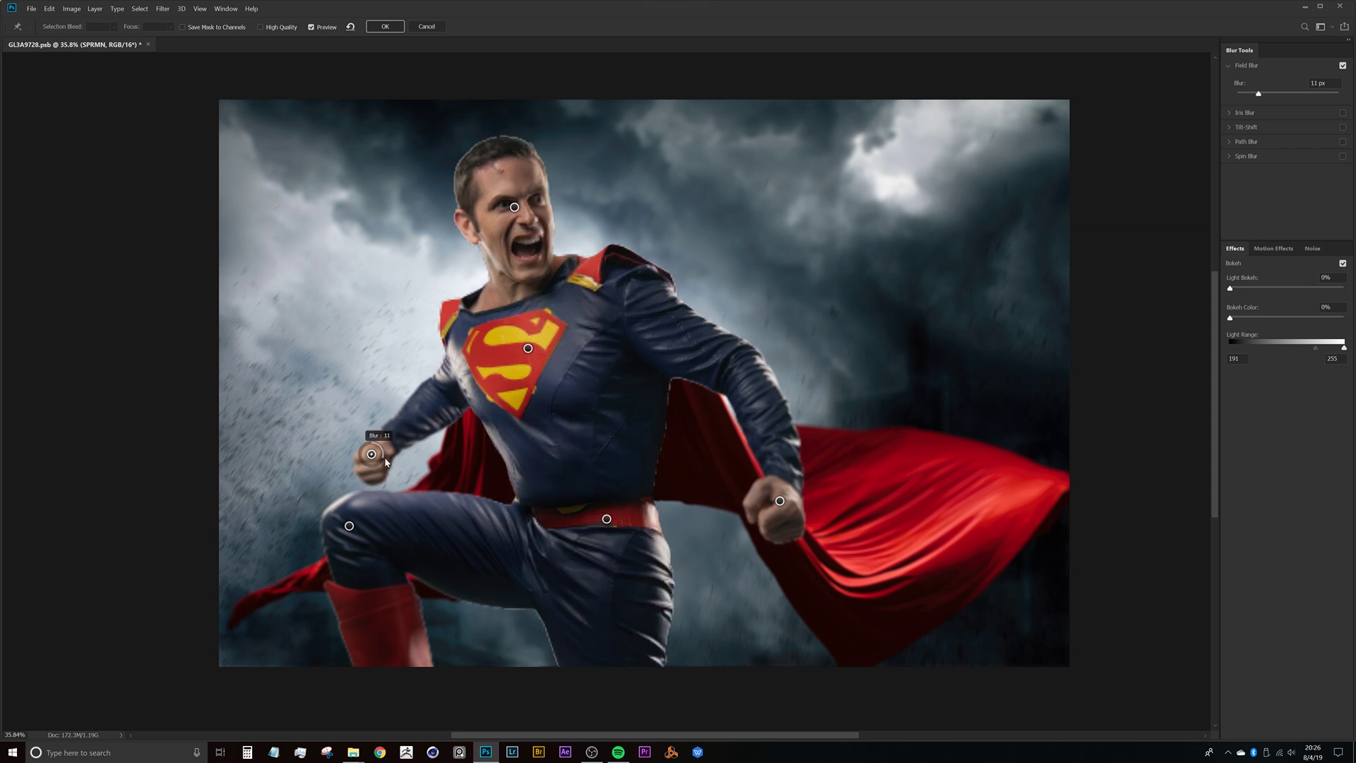
Set the chest pin to 0 px and add another pin on the left chest
left_click_drag(538, 356, 518, 361)
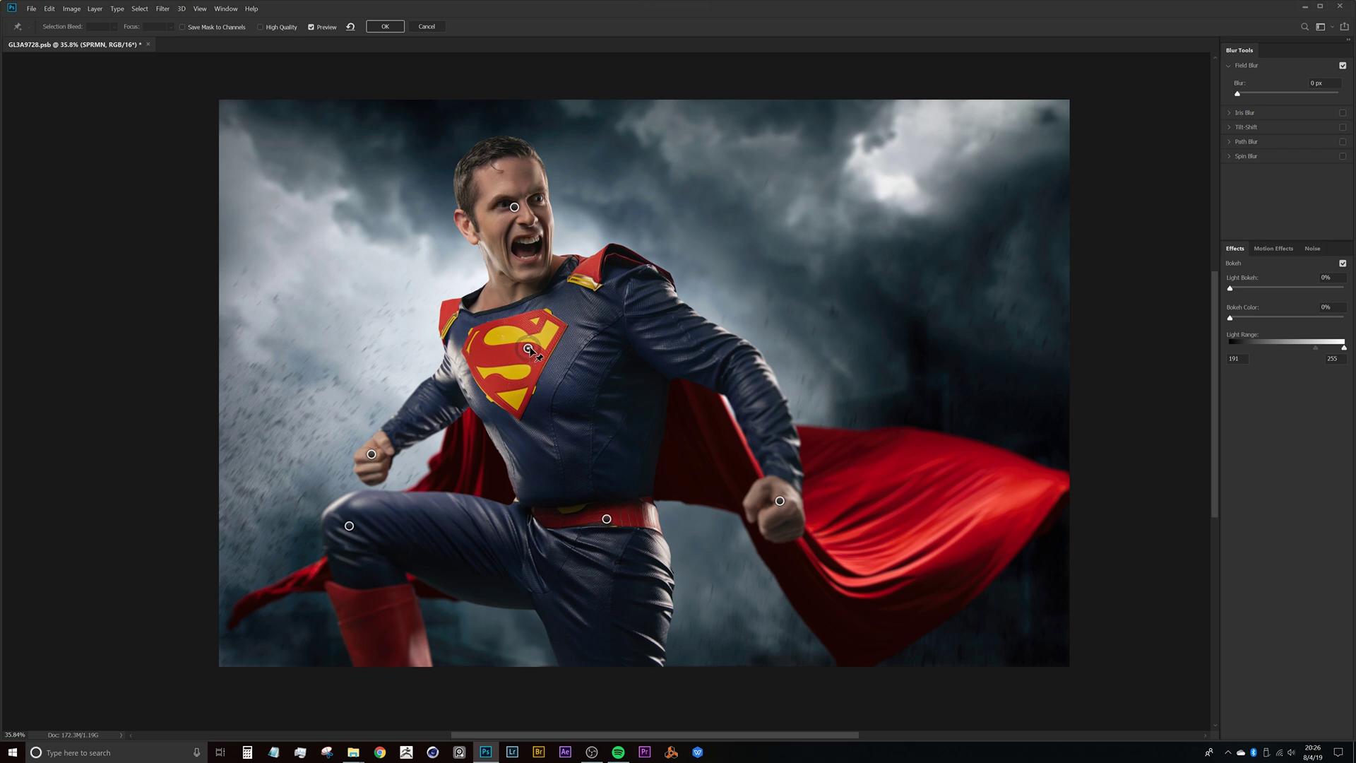
left_click(464, 371)
left_click_drag(430, 401, 466, 395)
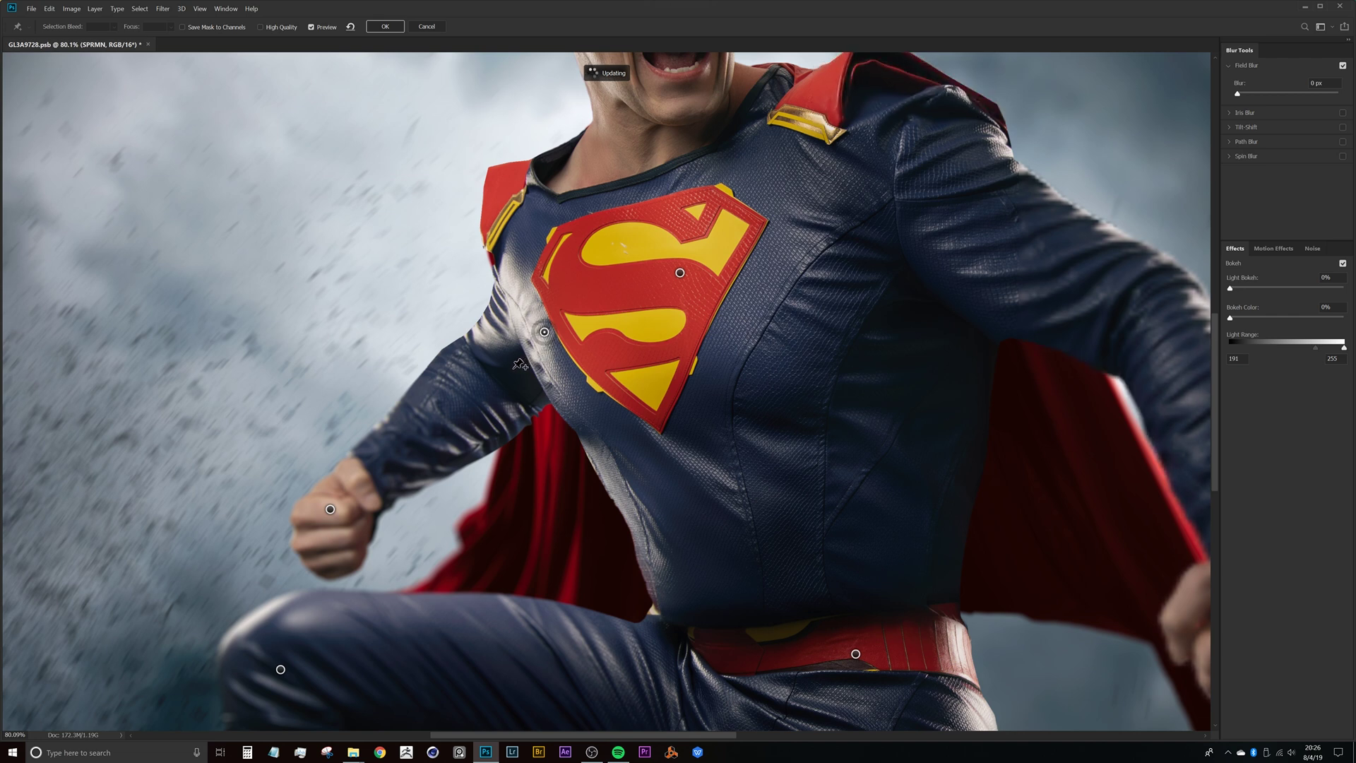
Delete the extra left-chest blur pin and zoom back out to the whole image
key("Delete")
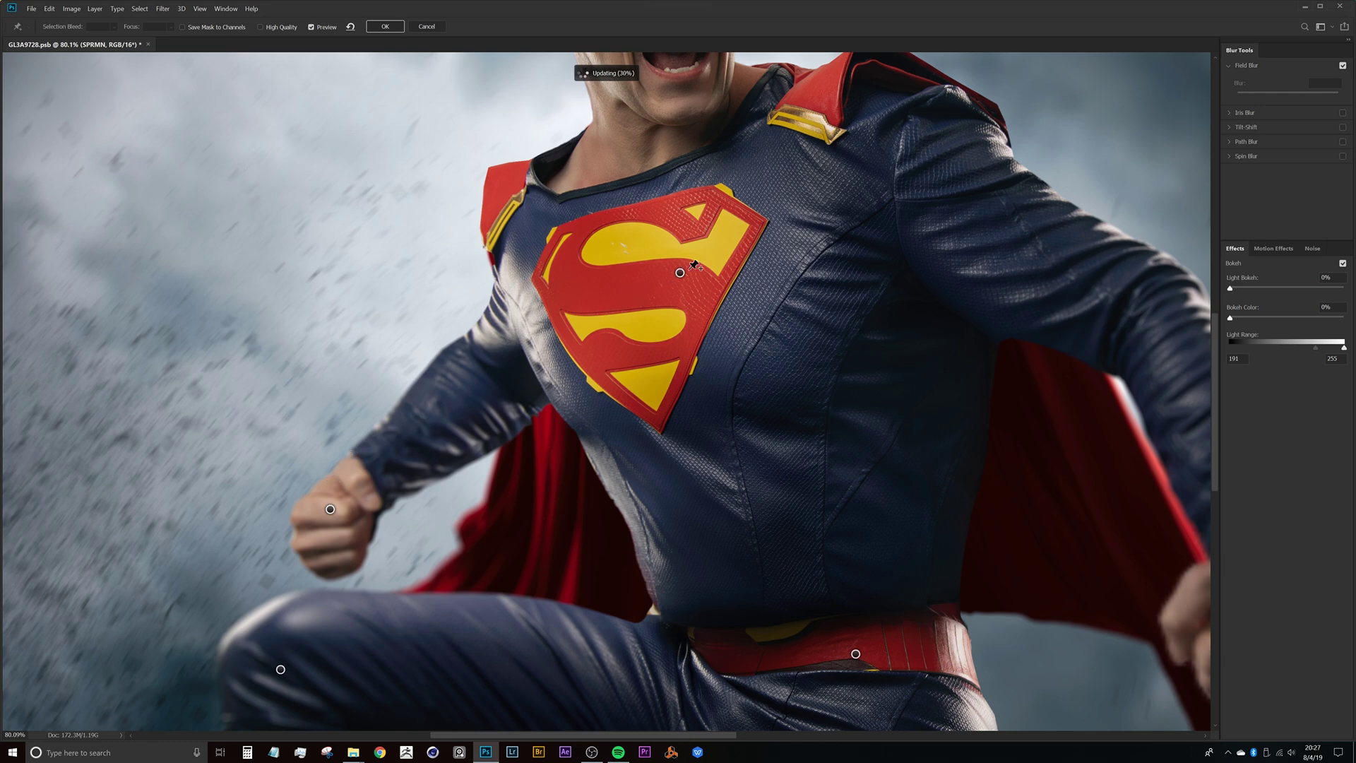
left_click_drag(640, 292, 529, 318)
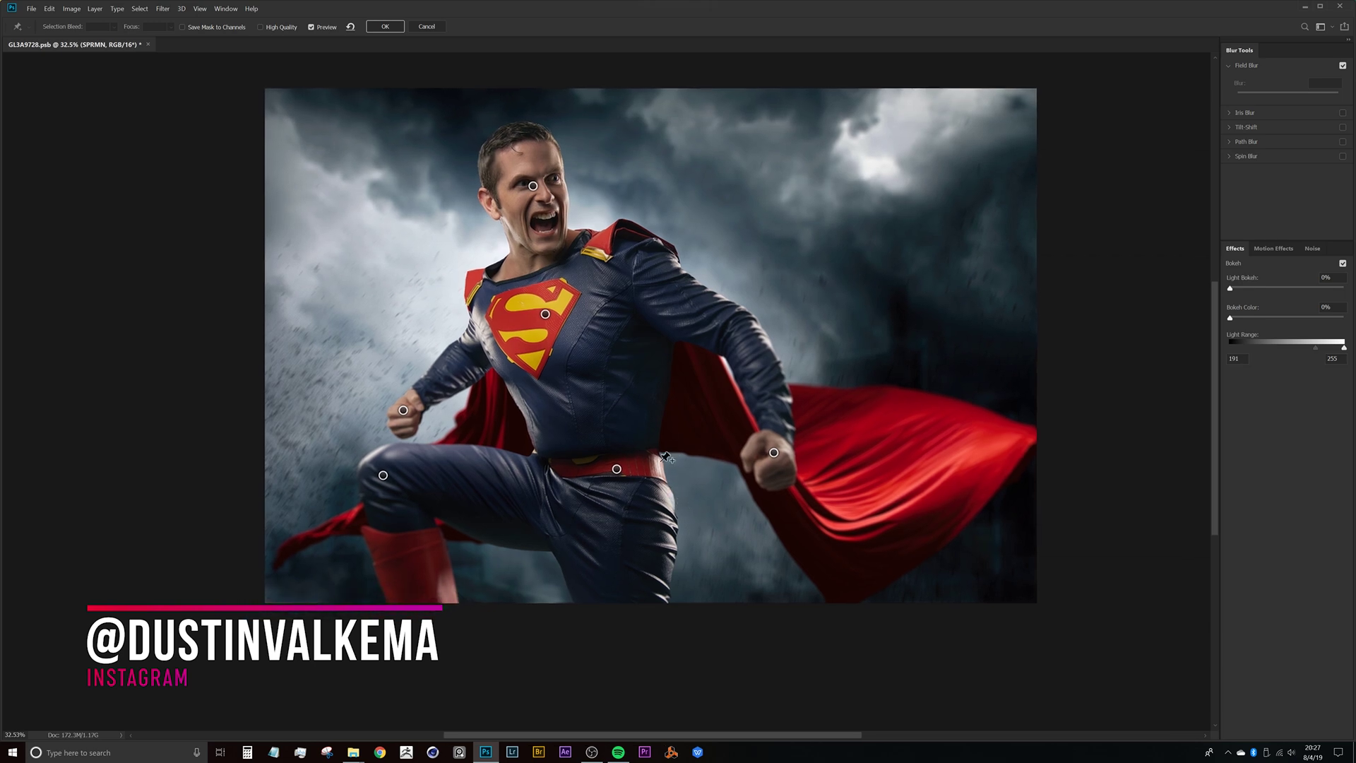
Place 0 px Field Blur pins on the upper thigh beside the belt and at the hip
left_click_drag(666, 458, 699, 465)
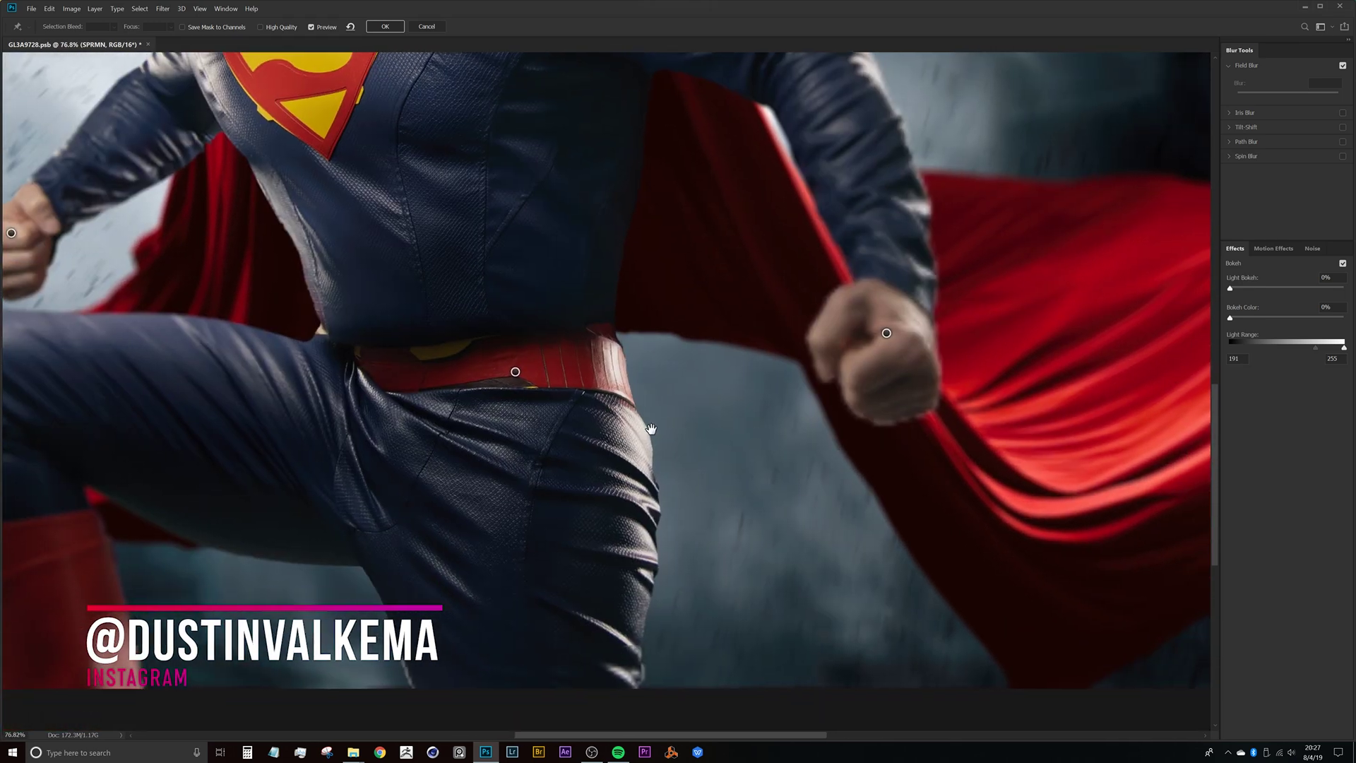
left_click(688, 429)
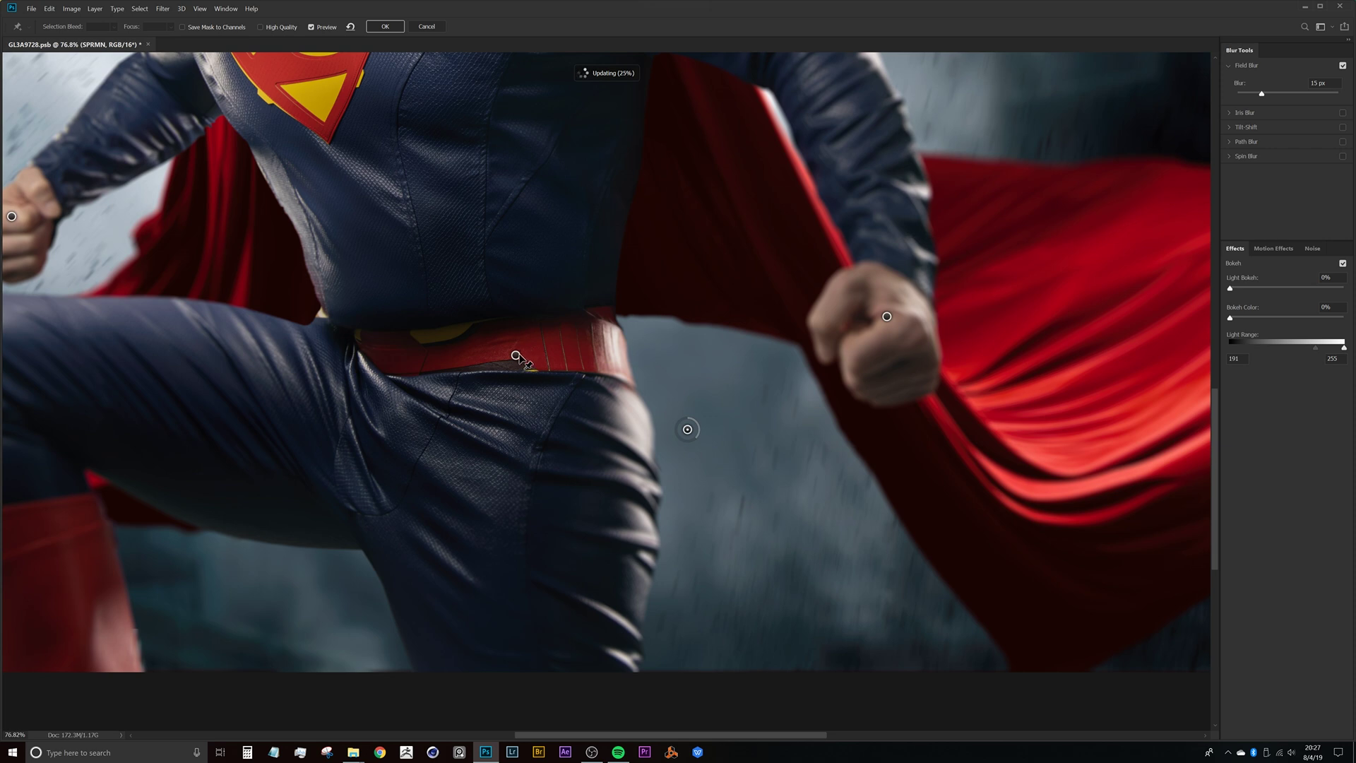
left_click_drag(516, 356, 596, 443)
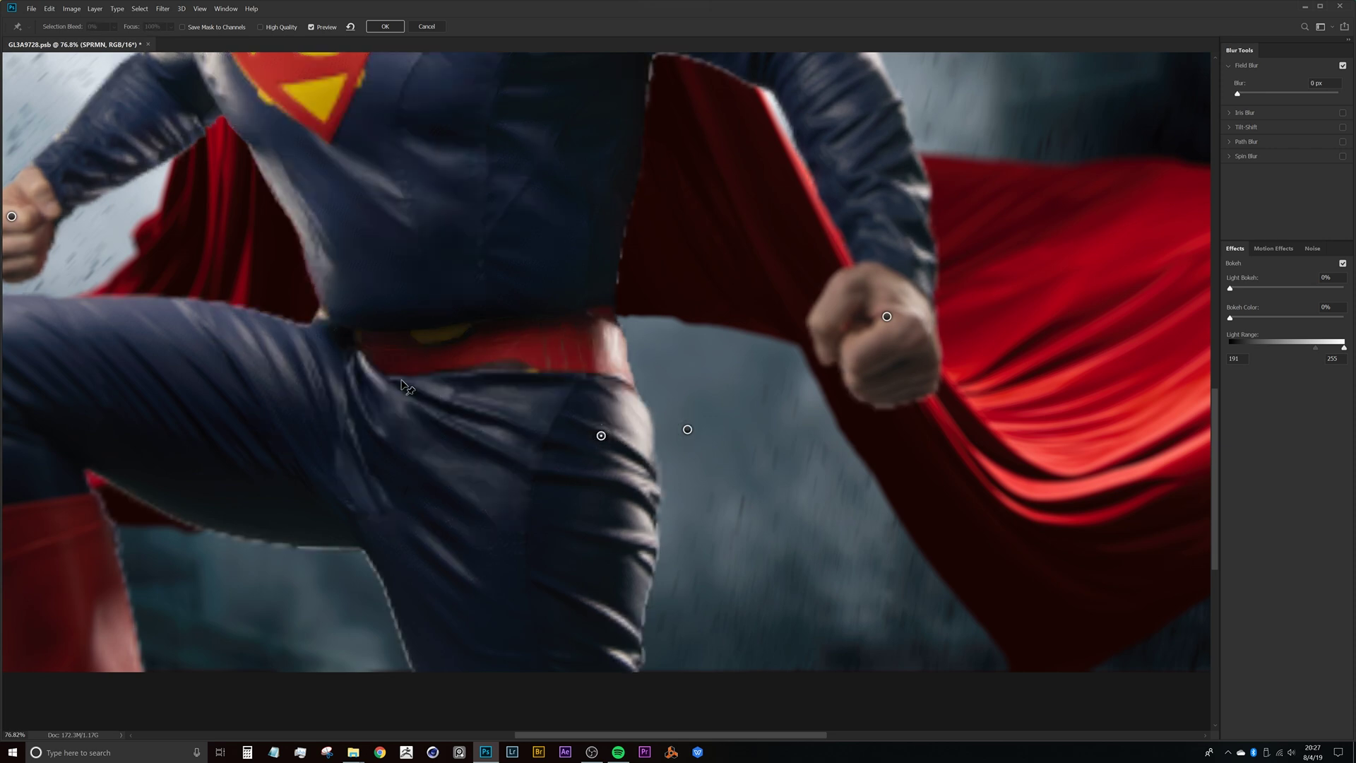
left_click(356, 372)
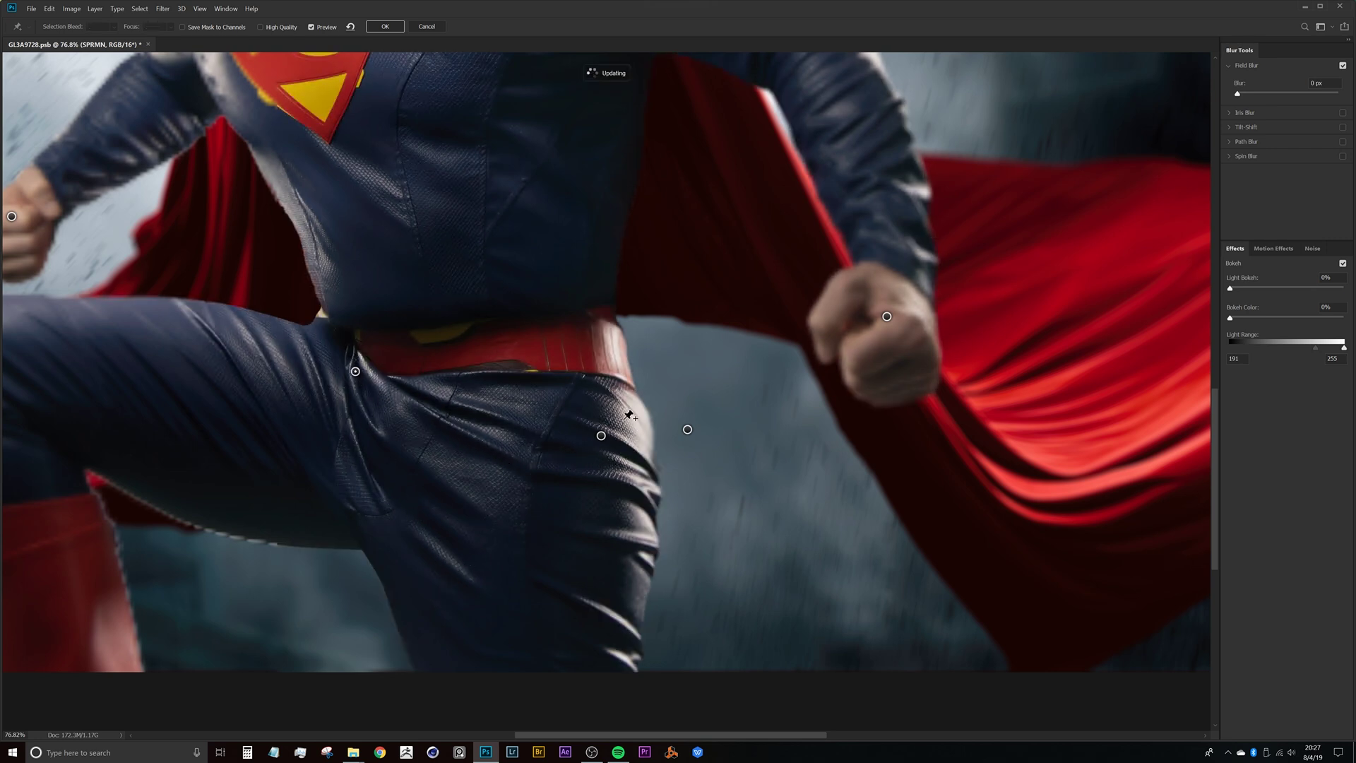
left_click_drag(601, 436, 627, 432)
scroll(472, 419, "down", 5)
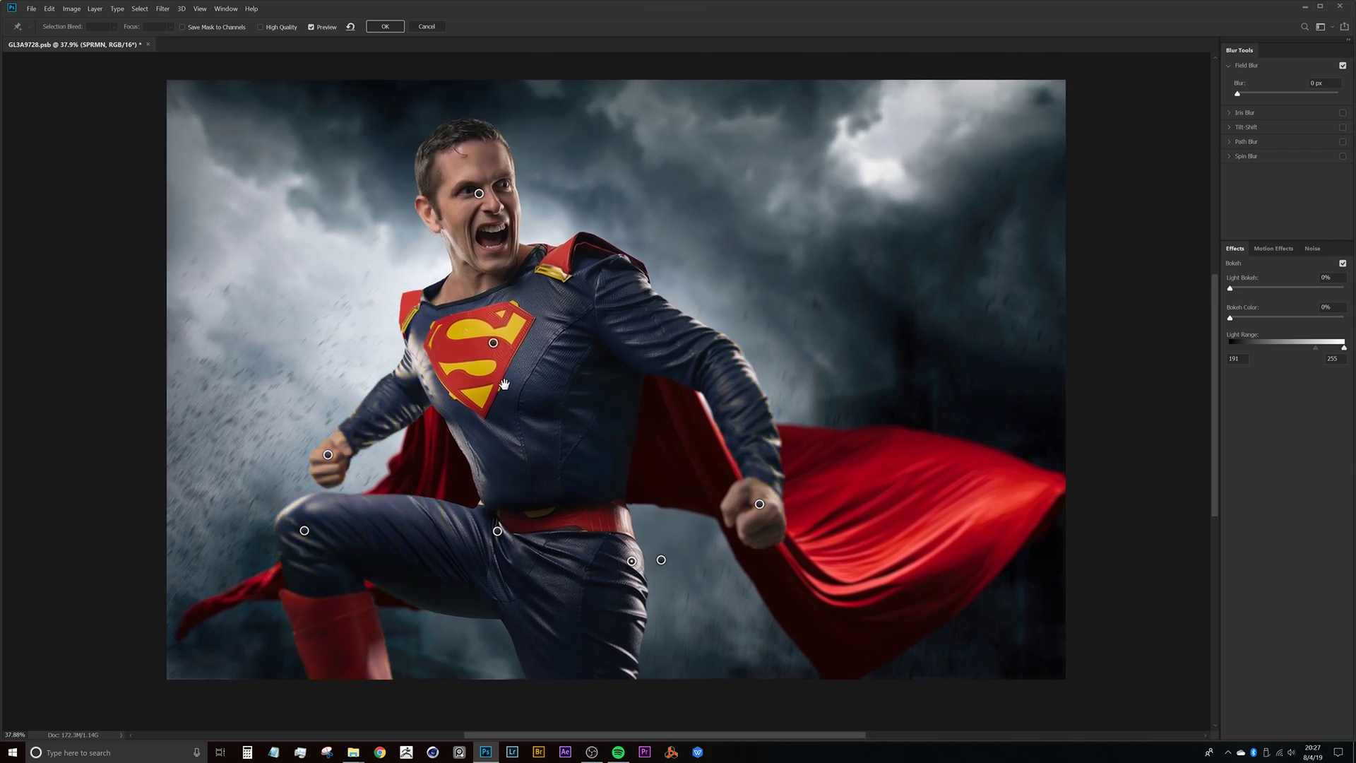
scroll(482, 304, "up", 4)
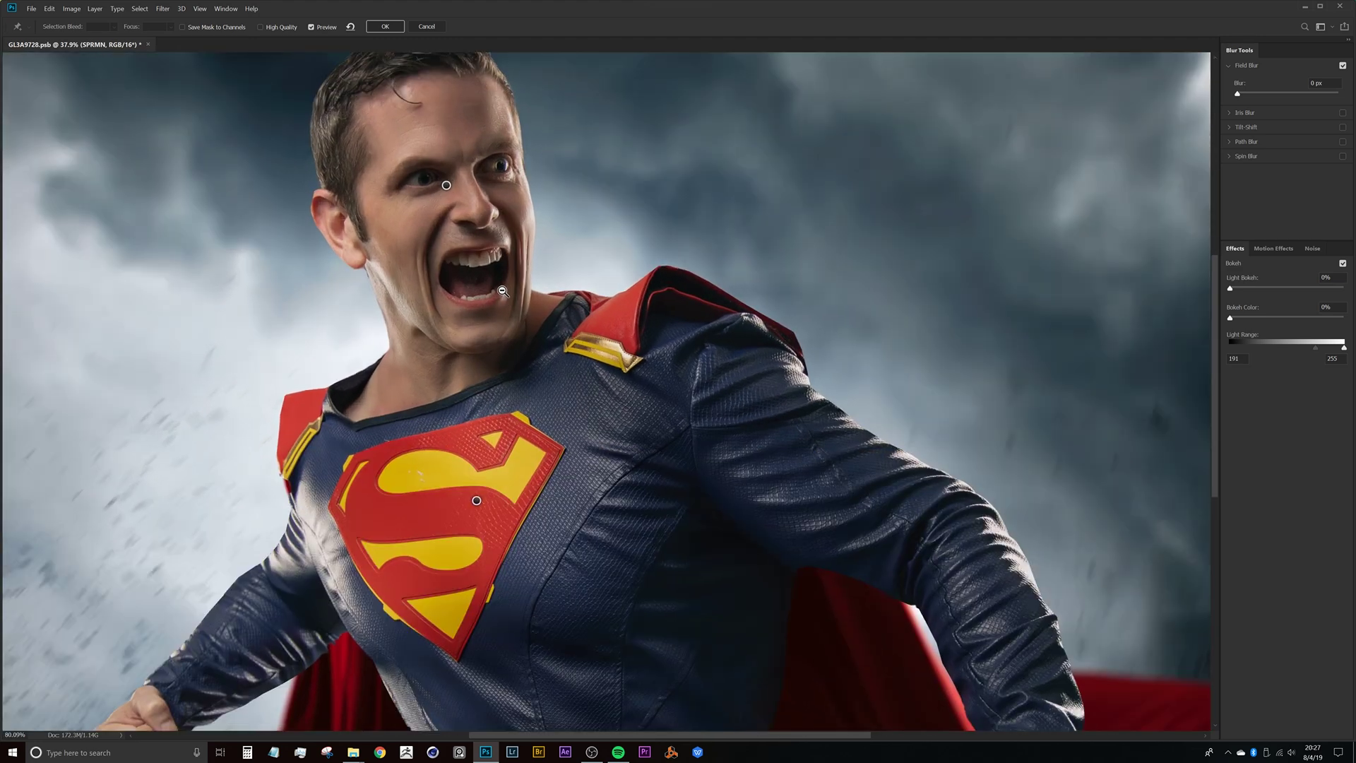
Add Field Blur pins in the sky and beside the left shoulder, shifting the shoulder pin down-left
left_click_drag(502, 290, 585, 437)
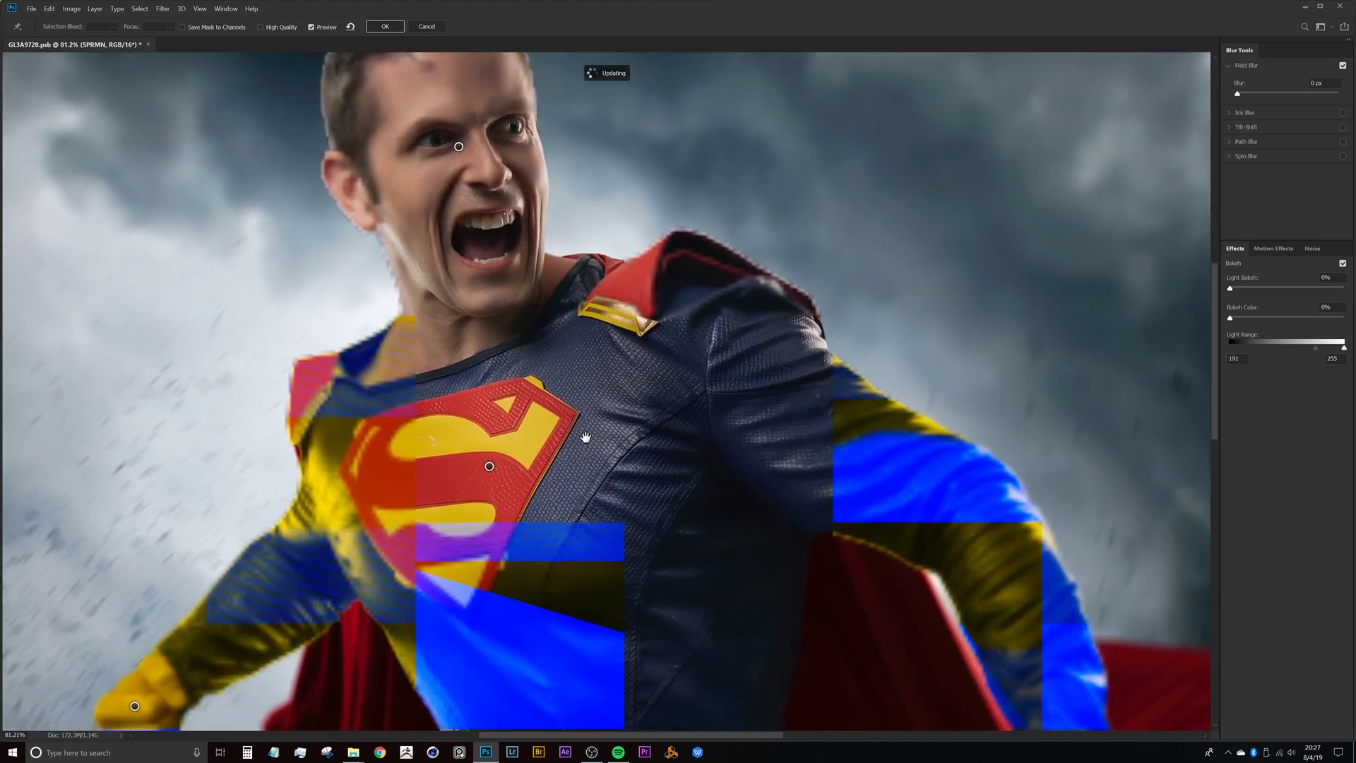
scroll(536, 370, "down", 4)
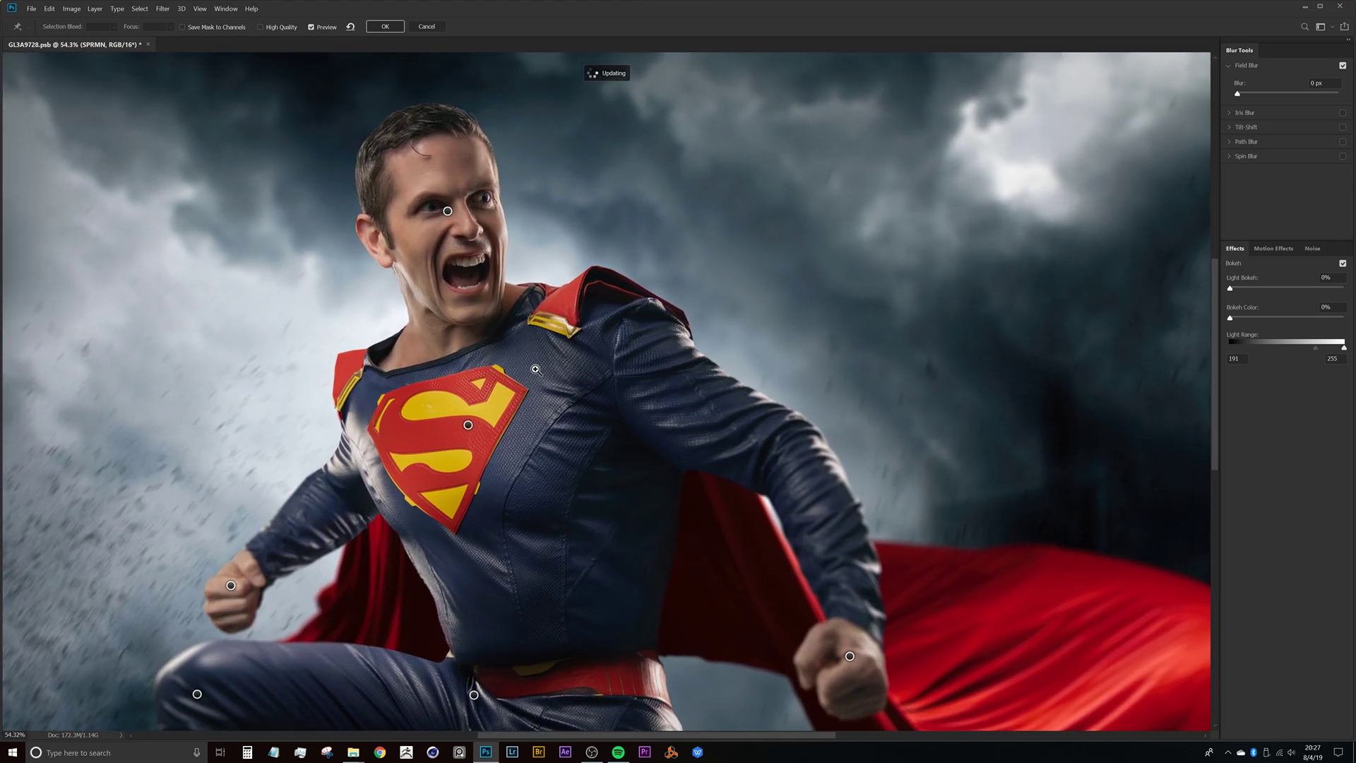
scroll(536, 369, "up", 4)
left_click_drag(535, 370, 588, 438)
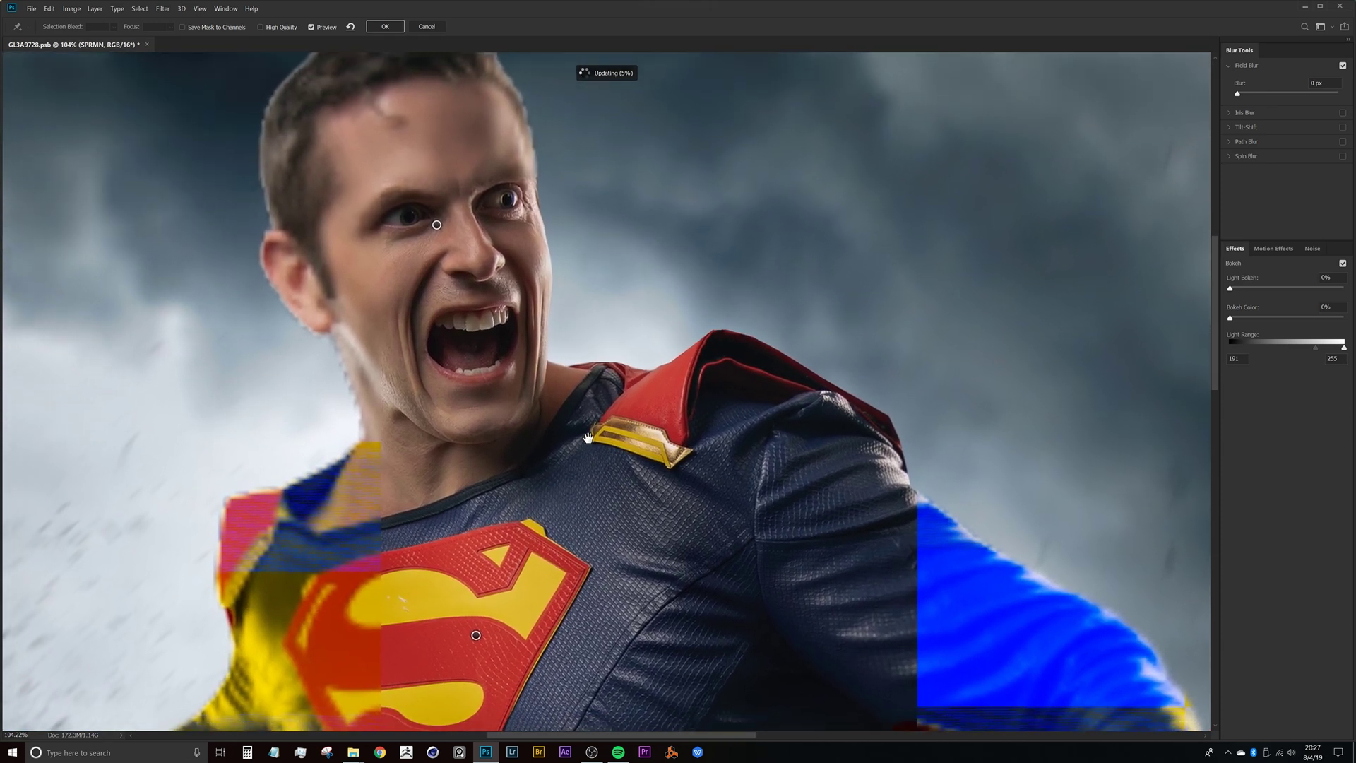
scroll(588, 438, "down", 3)
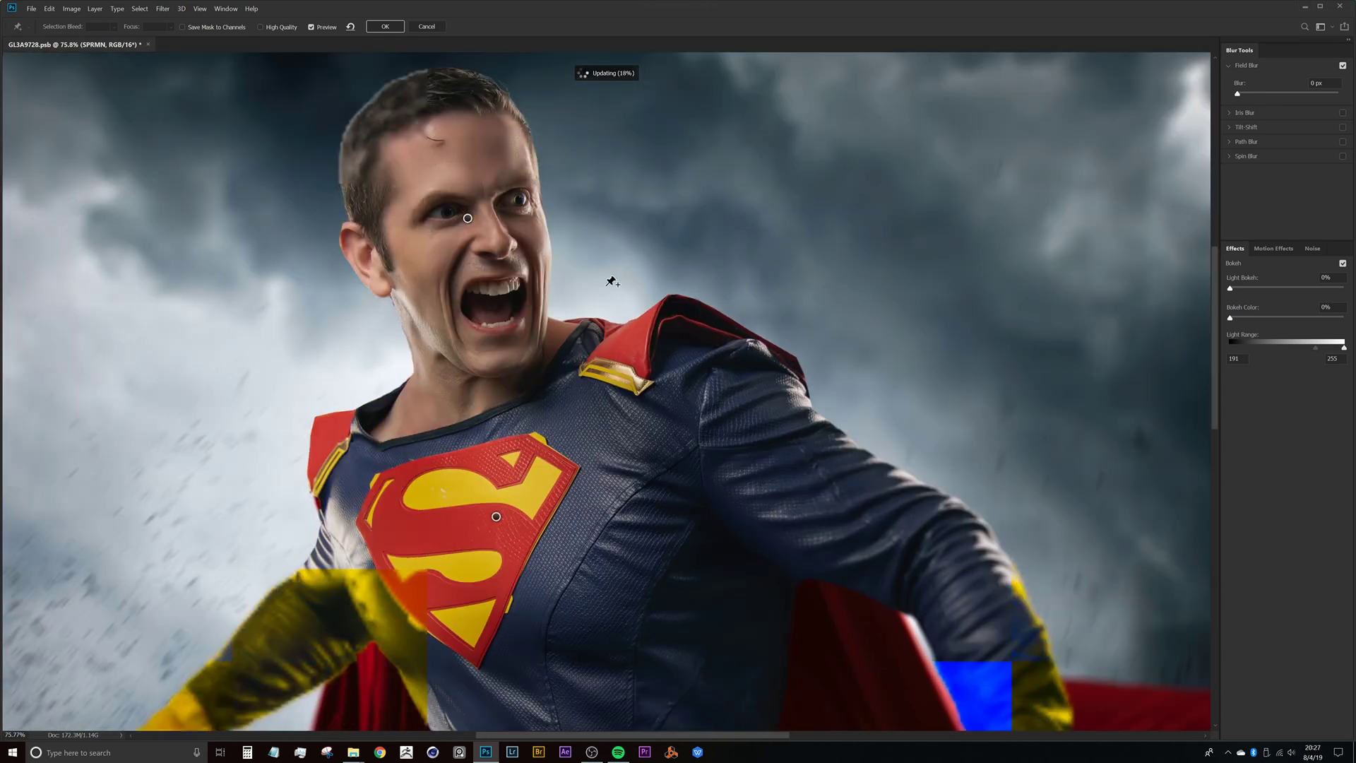
left_click(669, 253)
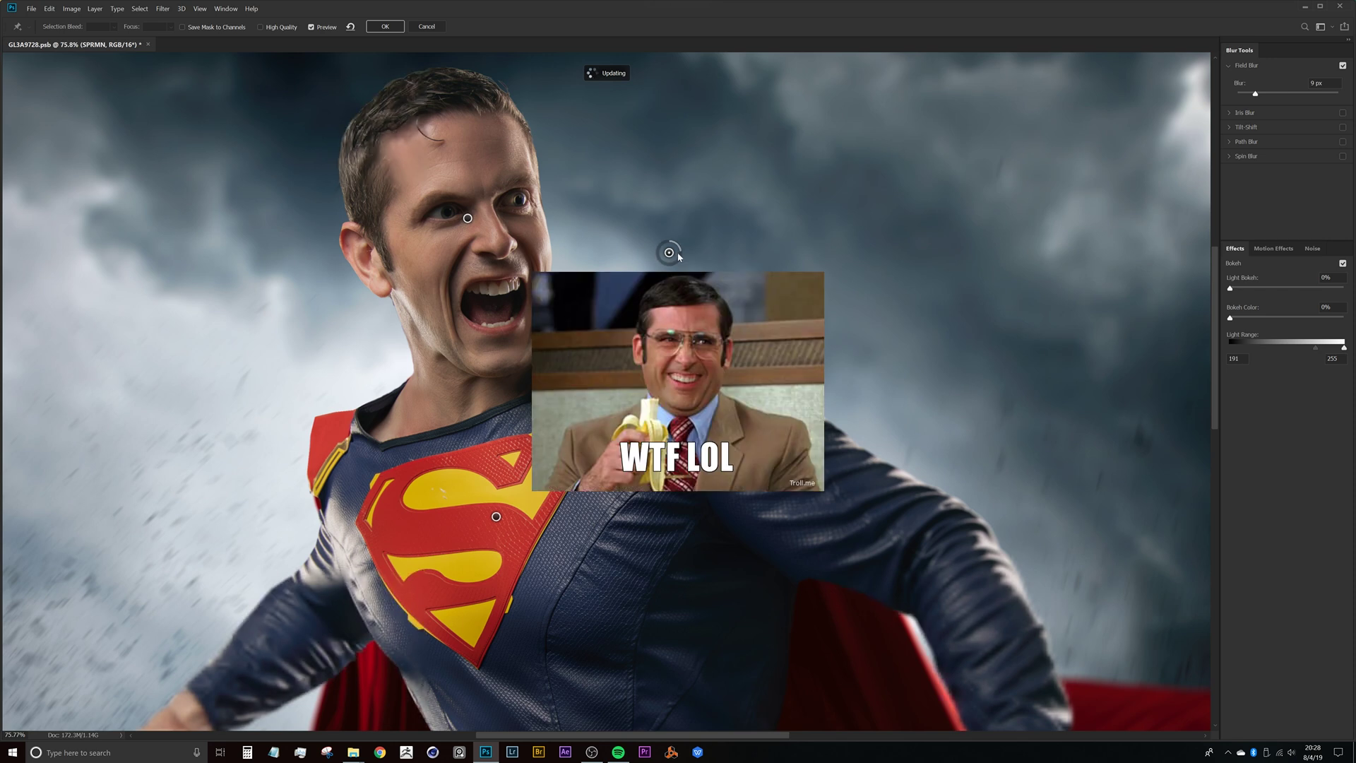
left_click(332, 391)
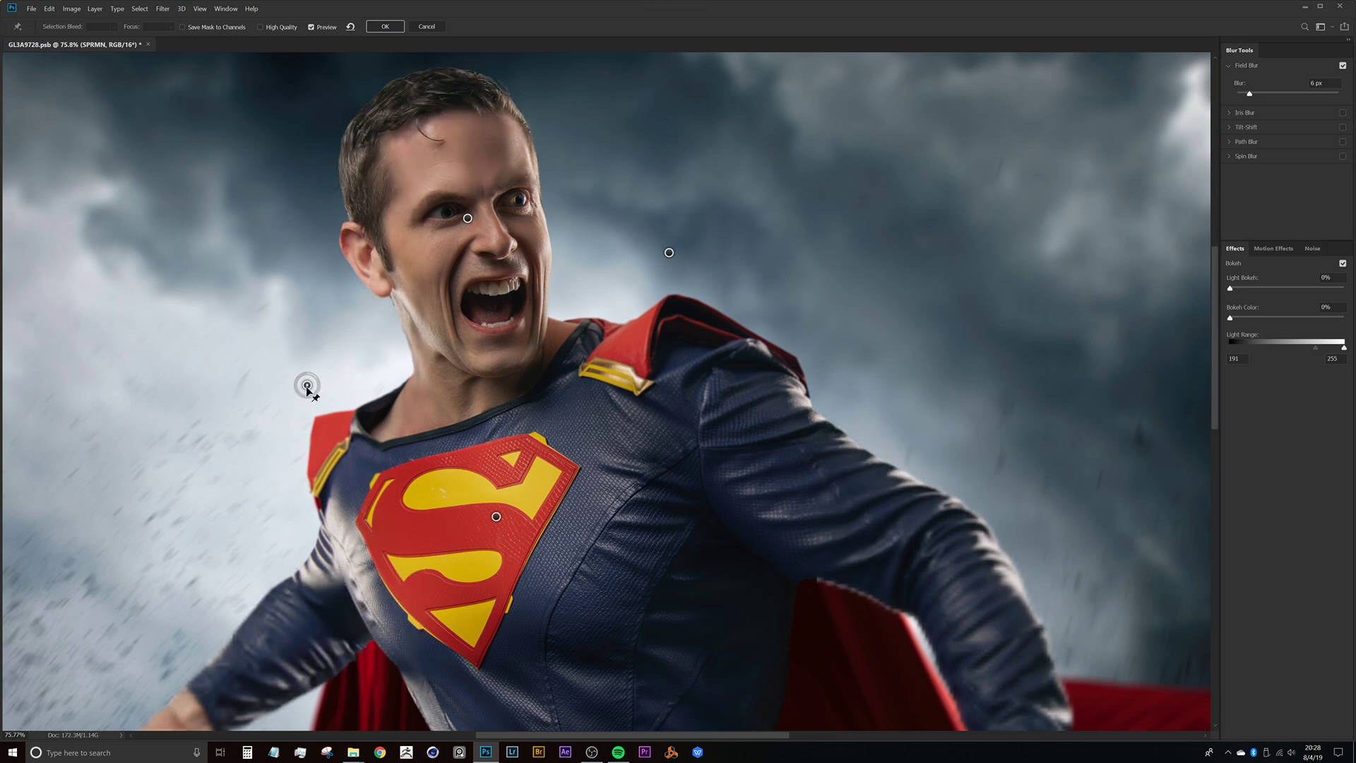
left_click_drag(307, 386, 296, 407)
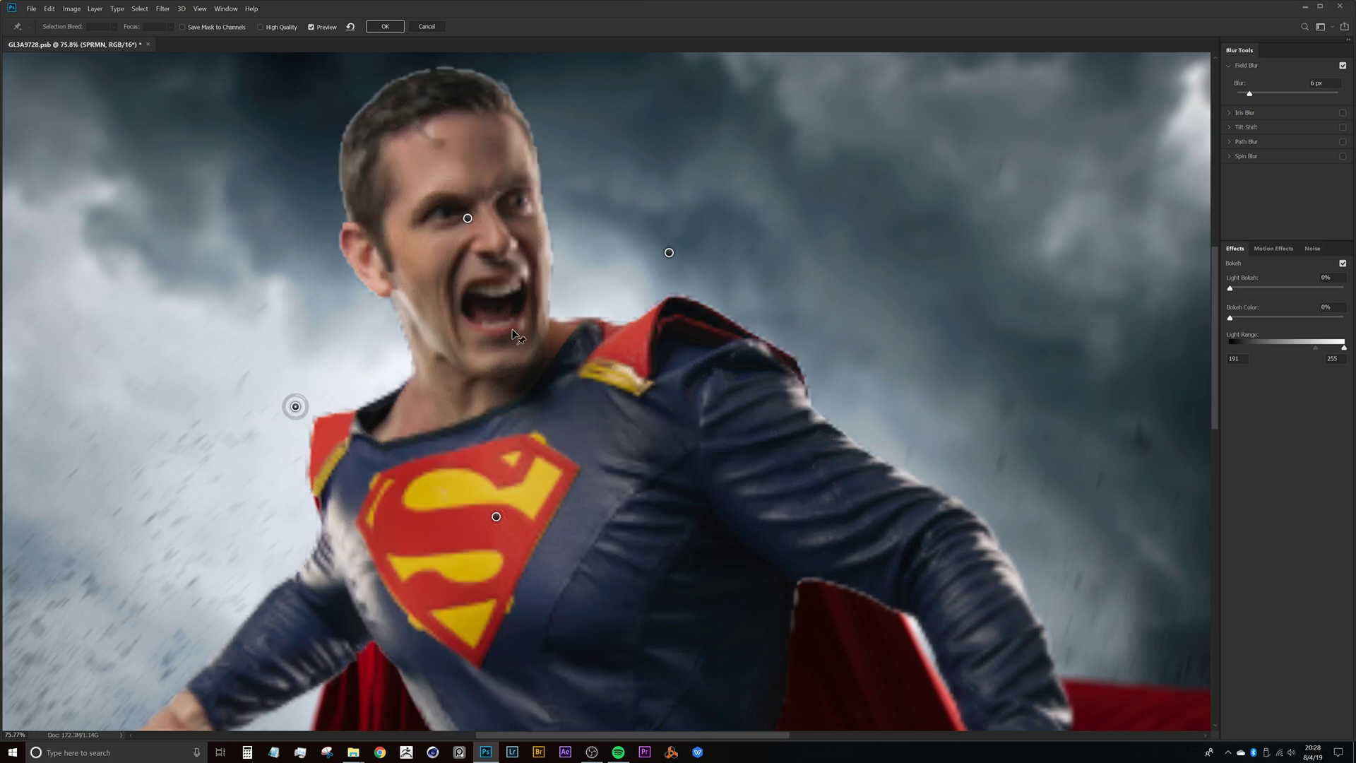
Add 0 px sharp focus pins on the jawline and neck
left_click(468, 216)
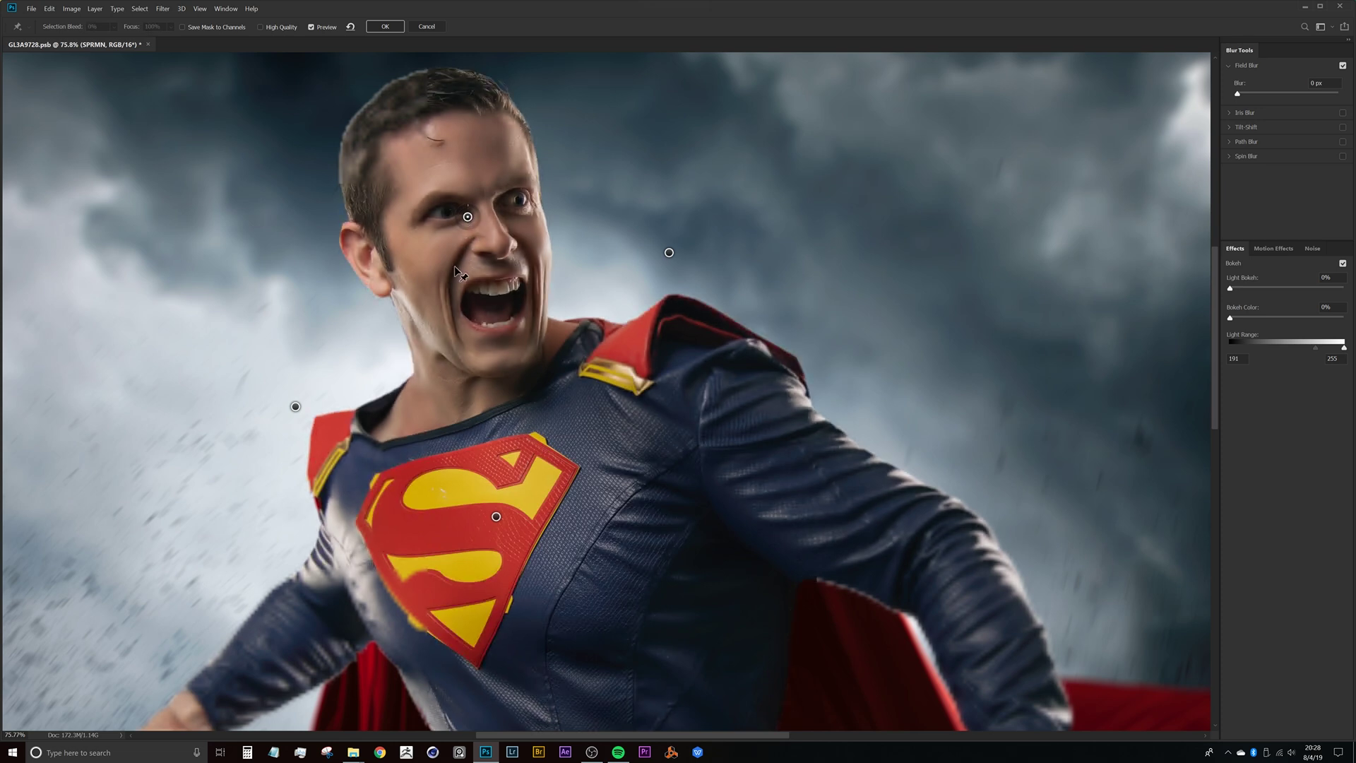
left_click(433, 345)
left_click_drag(433, 346, 447, 360)
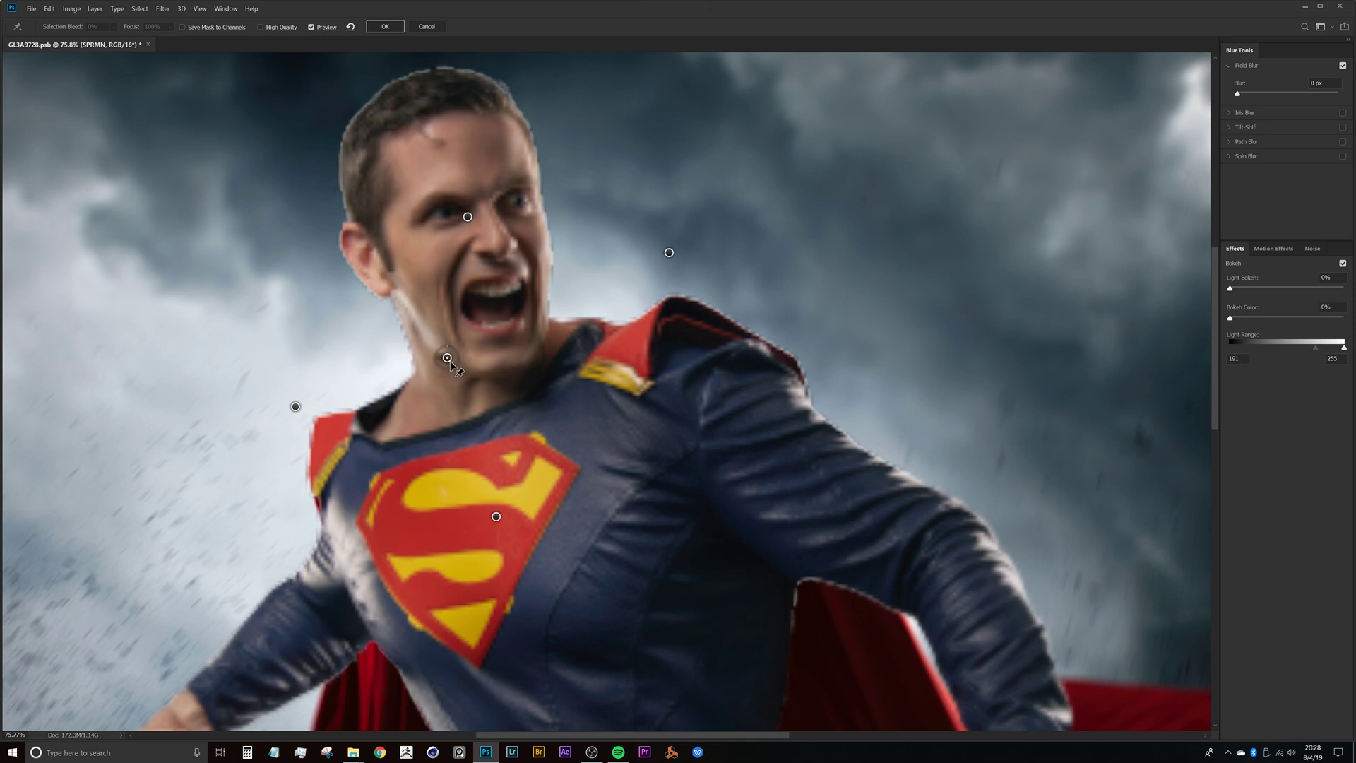
left_click(548, 356)
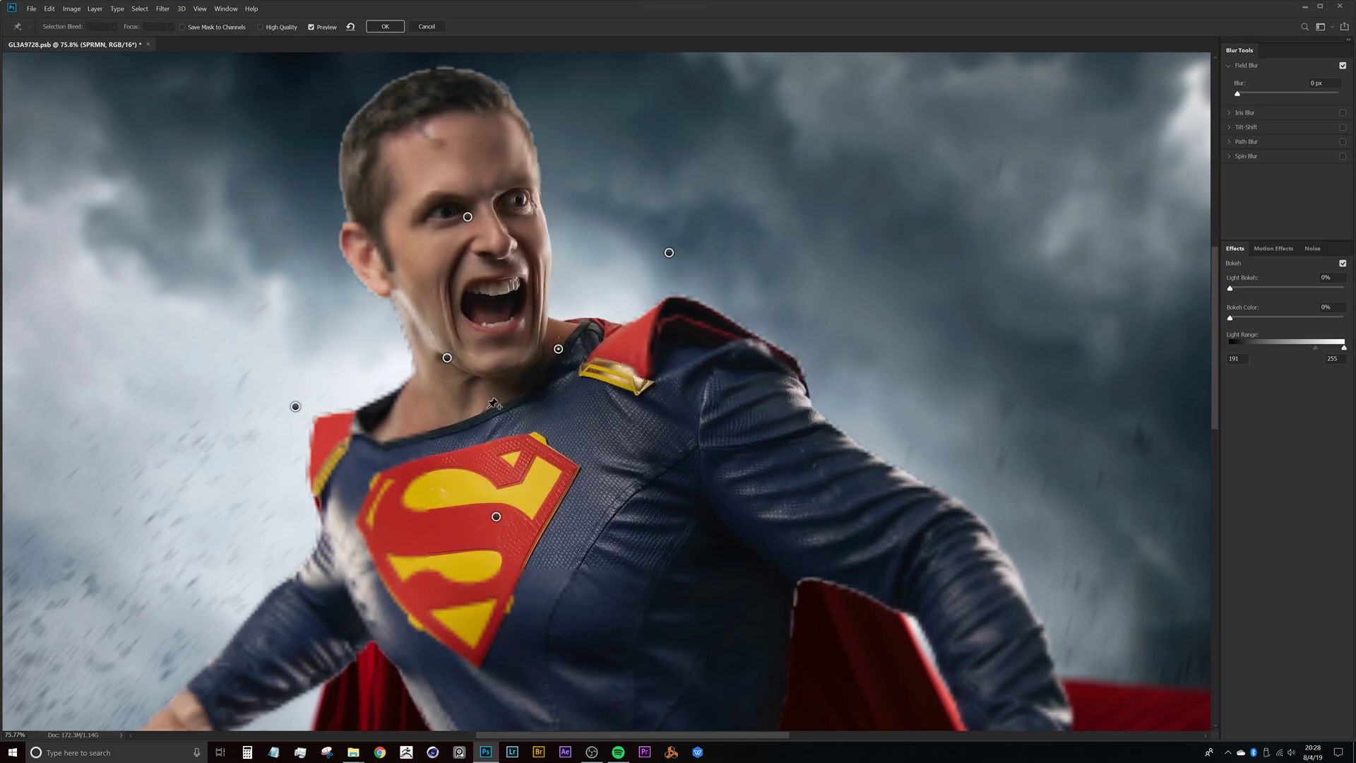
Zoom out to review all pins, then commit the Field Blur with OK
scroll(488, 382, "down", 5)
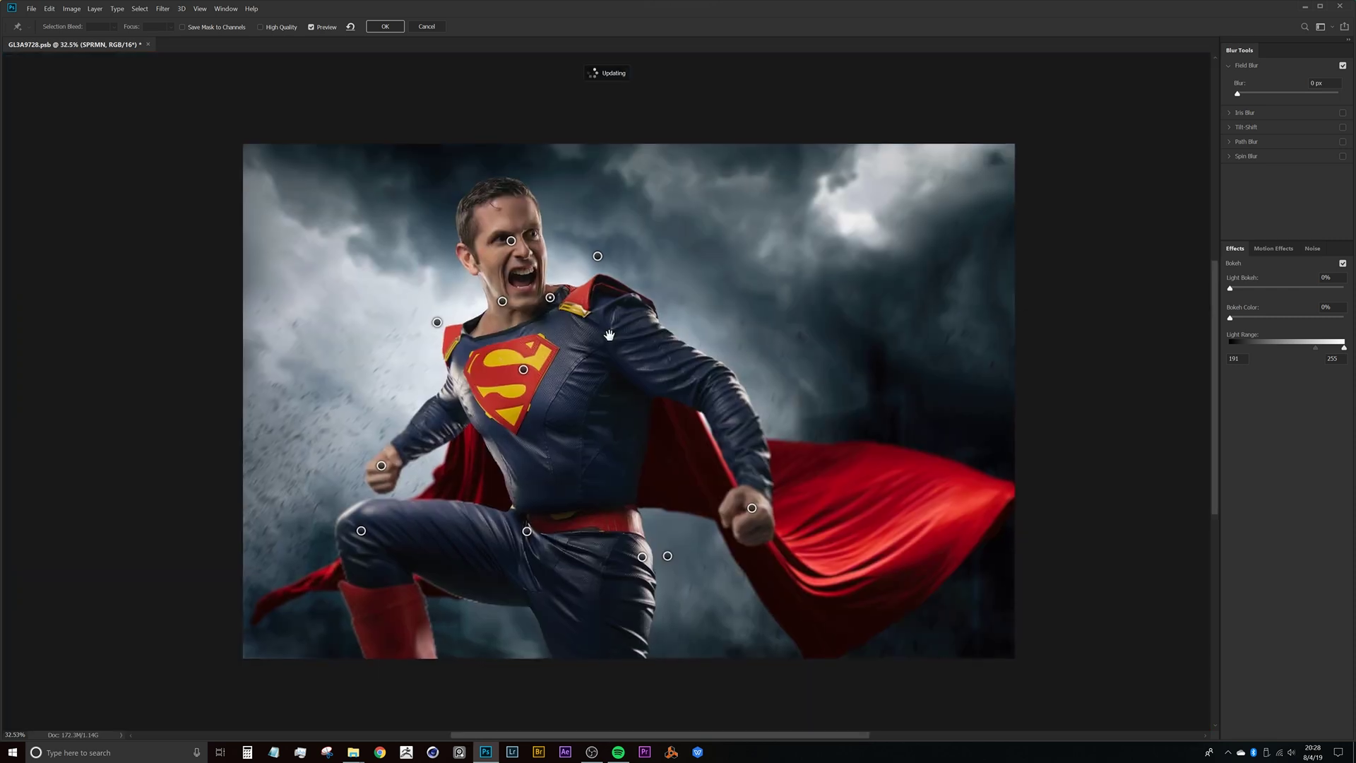
left_click_drag(547, 351, 559, 412)
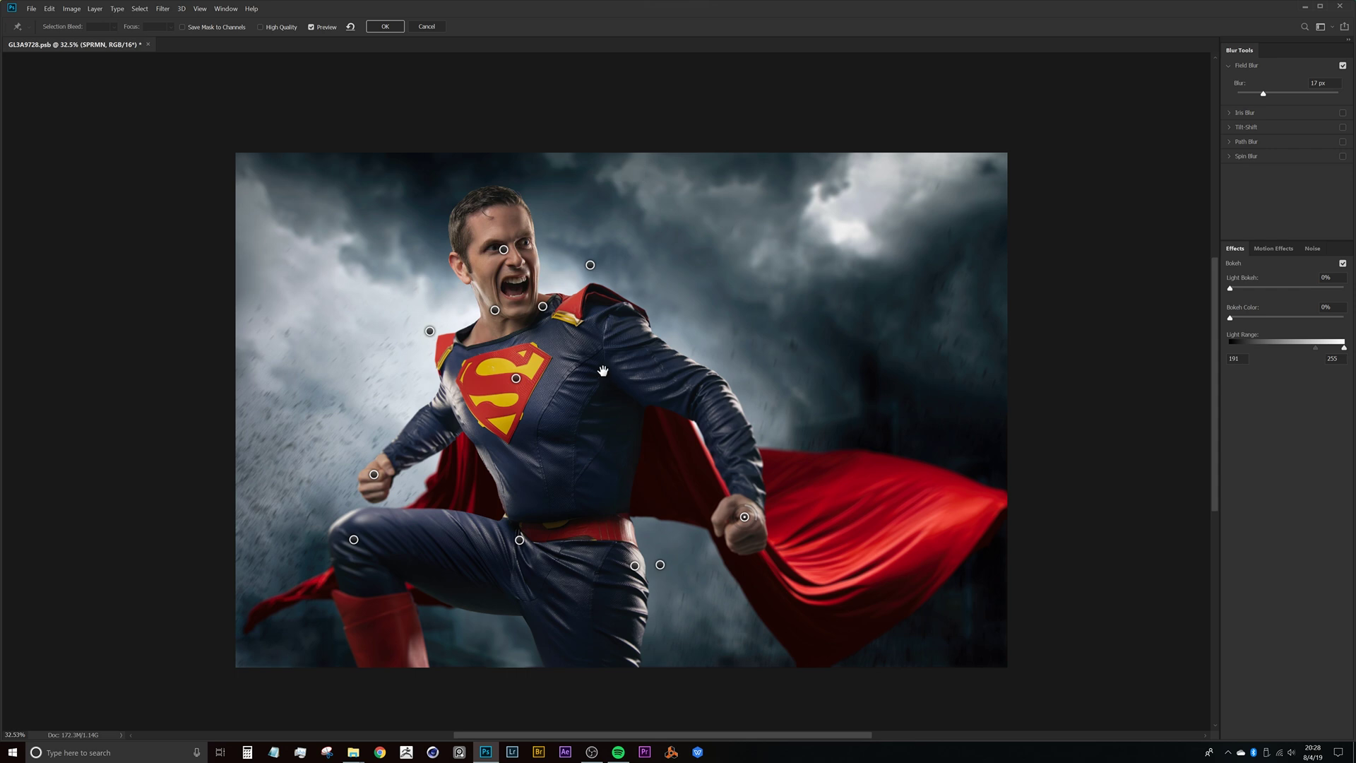
mouse_move(608, 376)
left_mouse_down()
mouse_move(572, 392)
mouse_move(587, 387)
left_mouse_up()
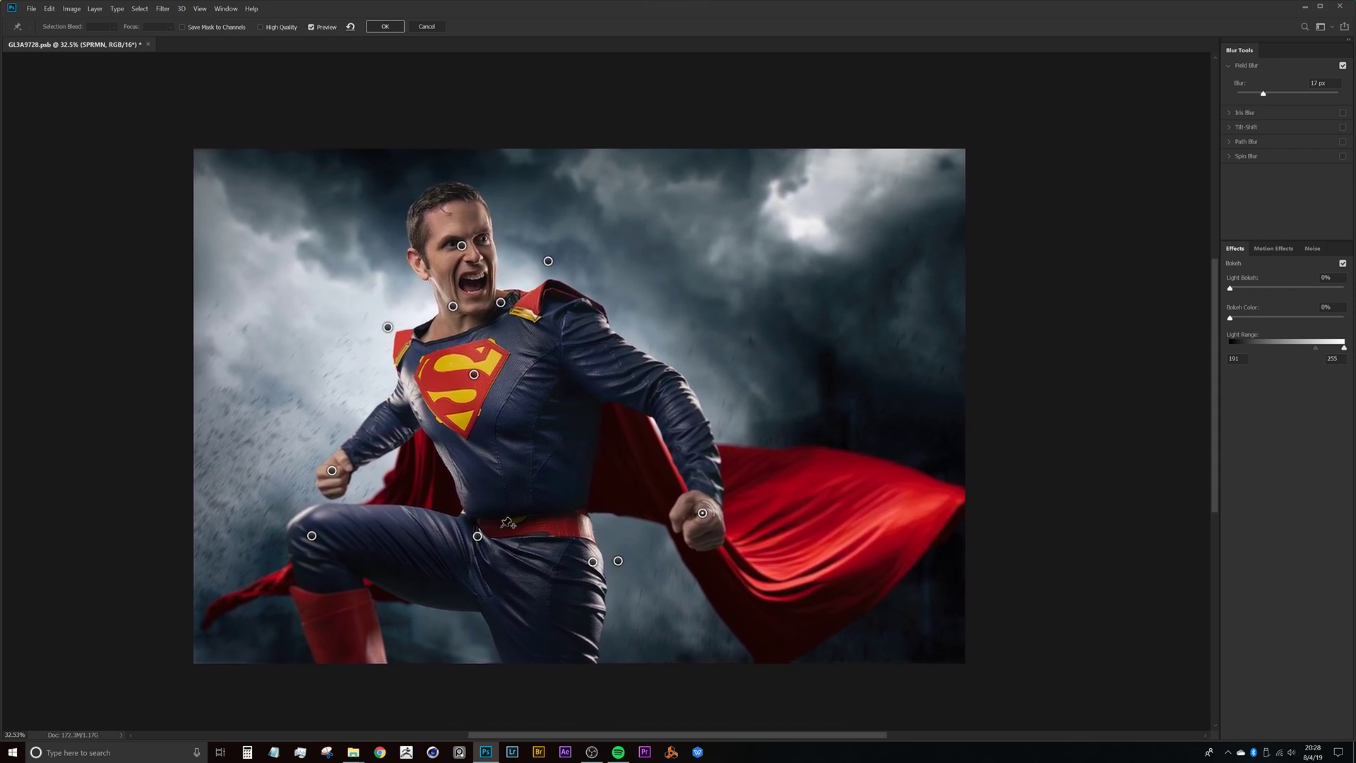
left_click(386, 28)
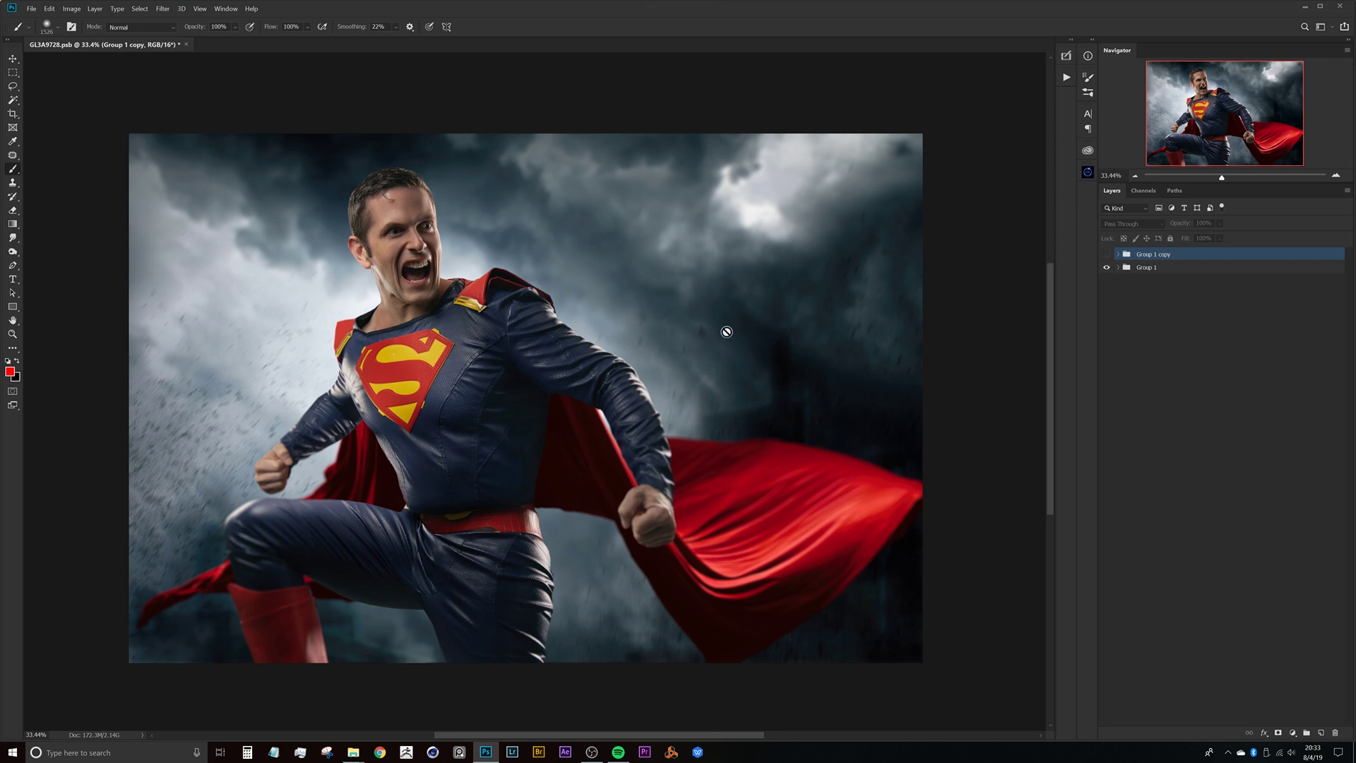
left_click(1107, 255)
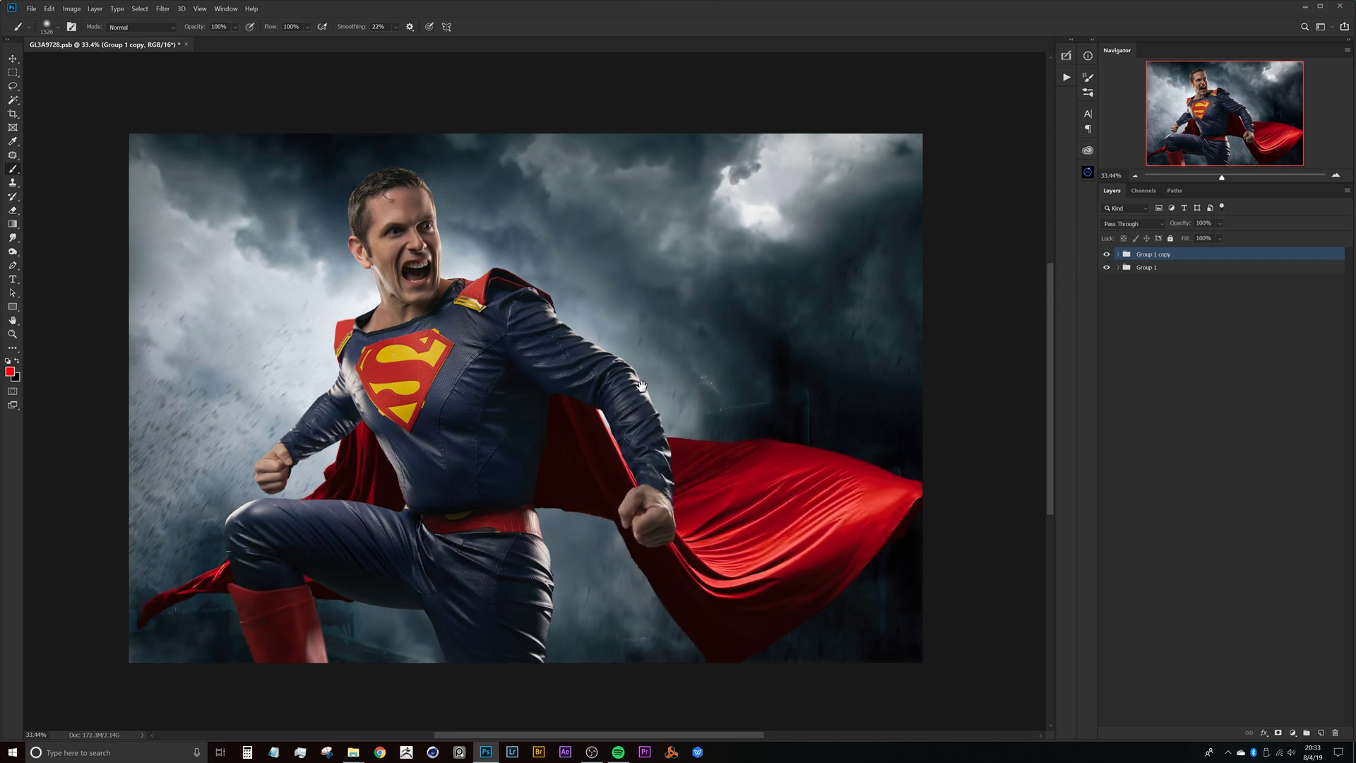
left_click_drag(640, 387, 626, 390)
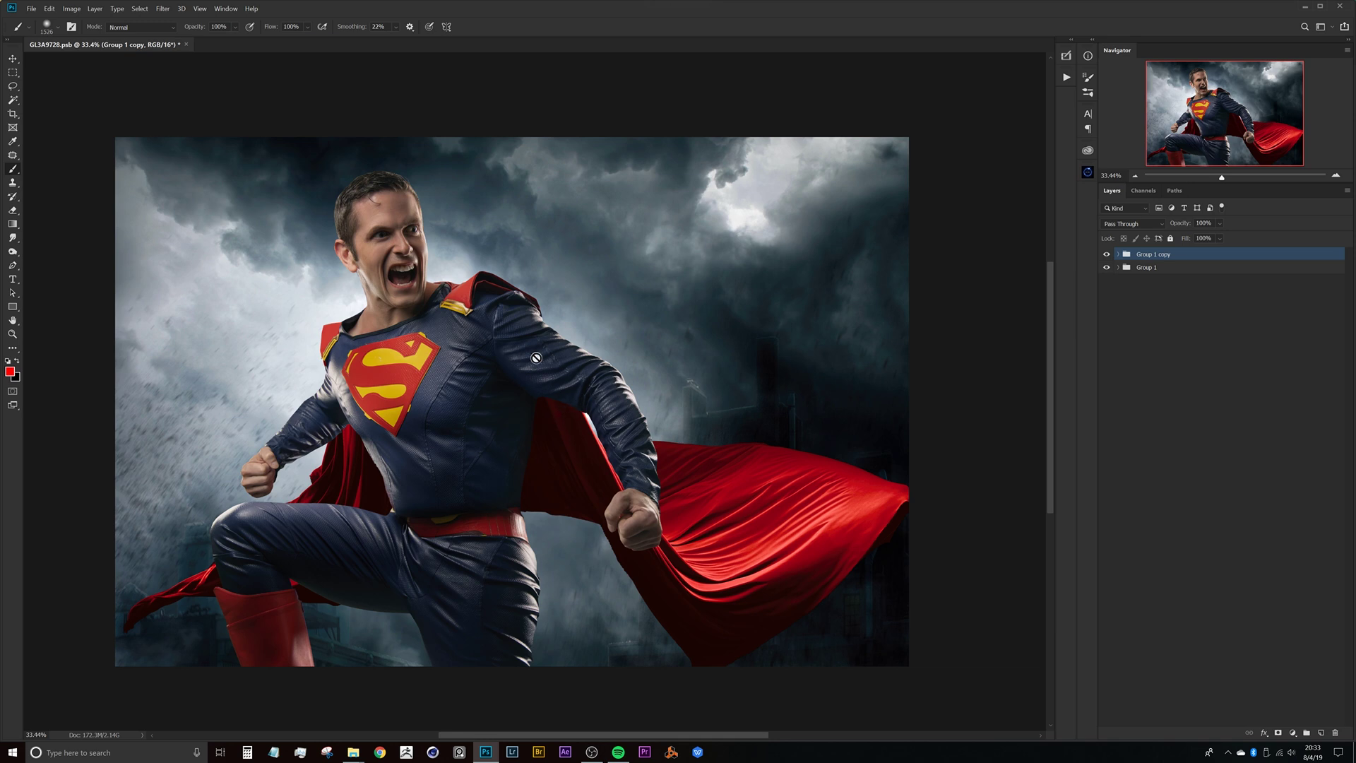
left_click(1108, 256)
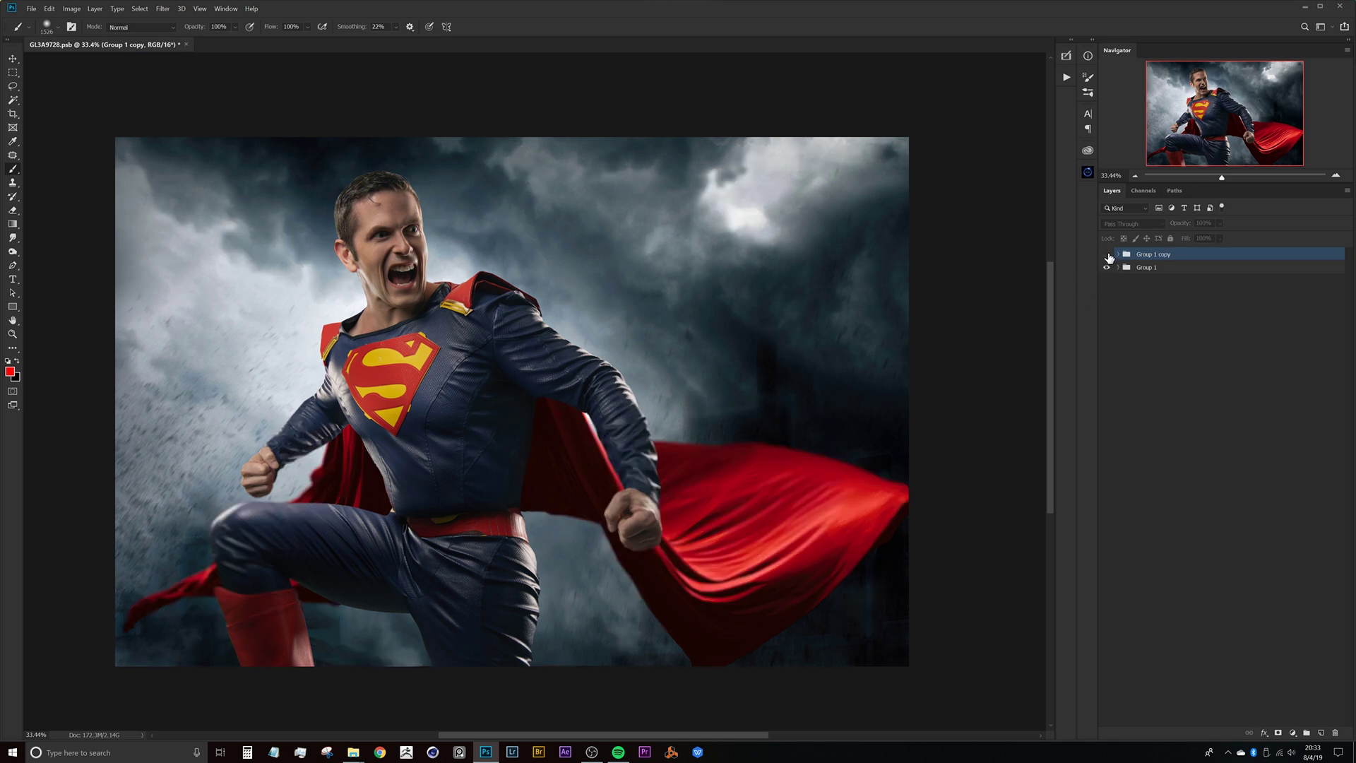
left_click(1108, 255)
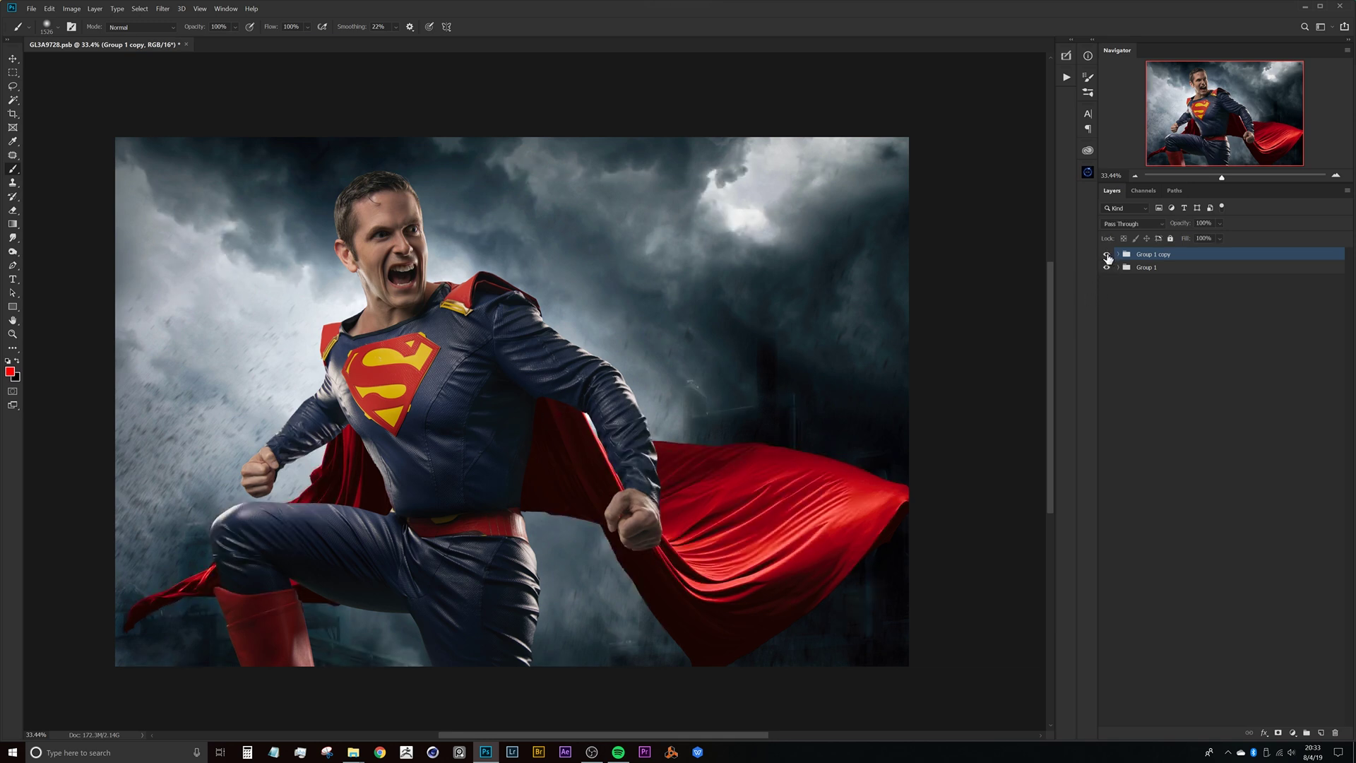
left_click(1108, 256)
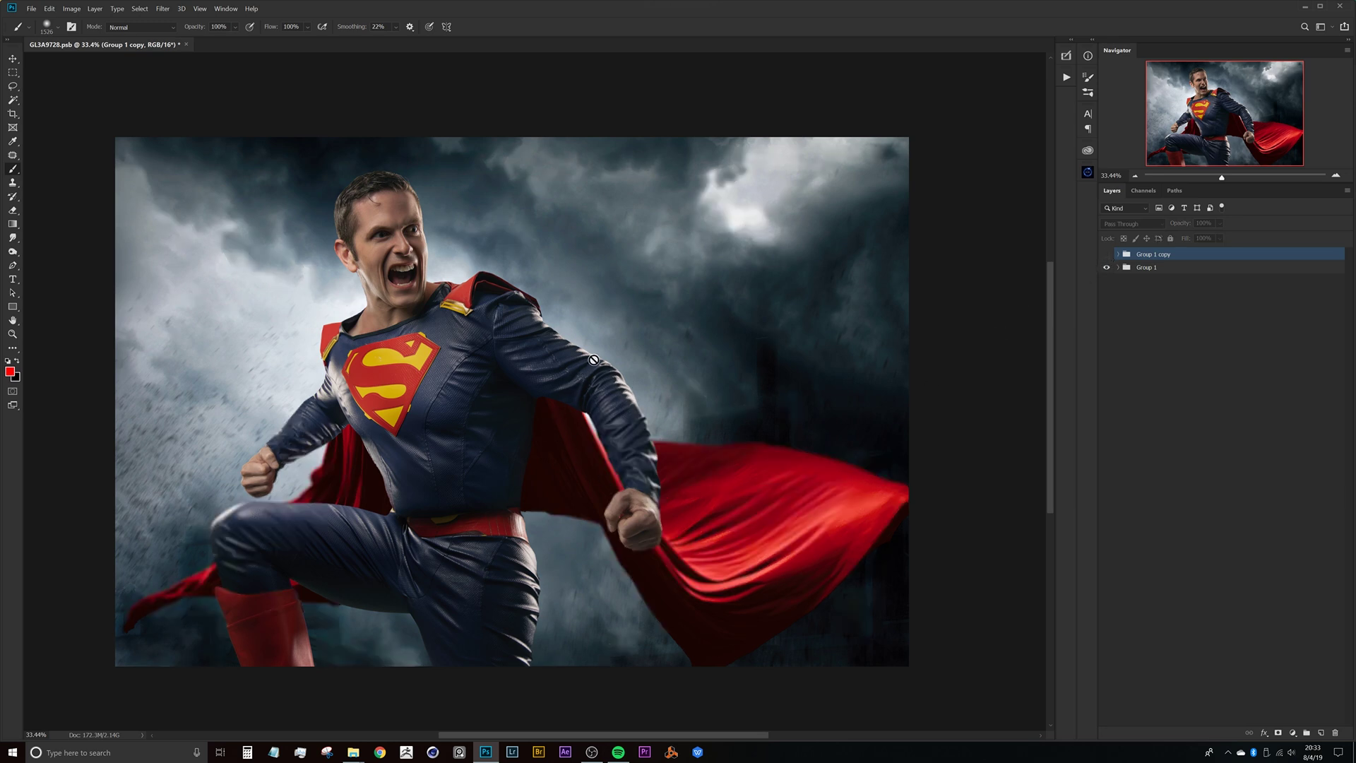
left_click_drag(578, 329, 599, 314)
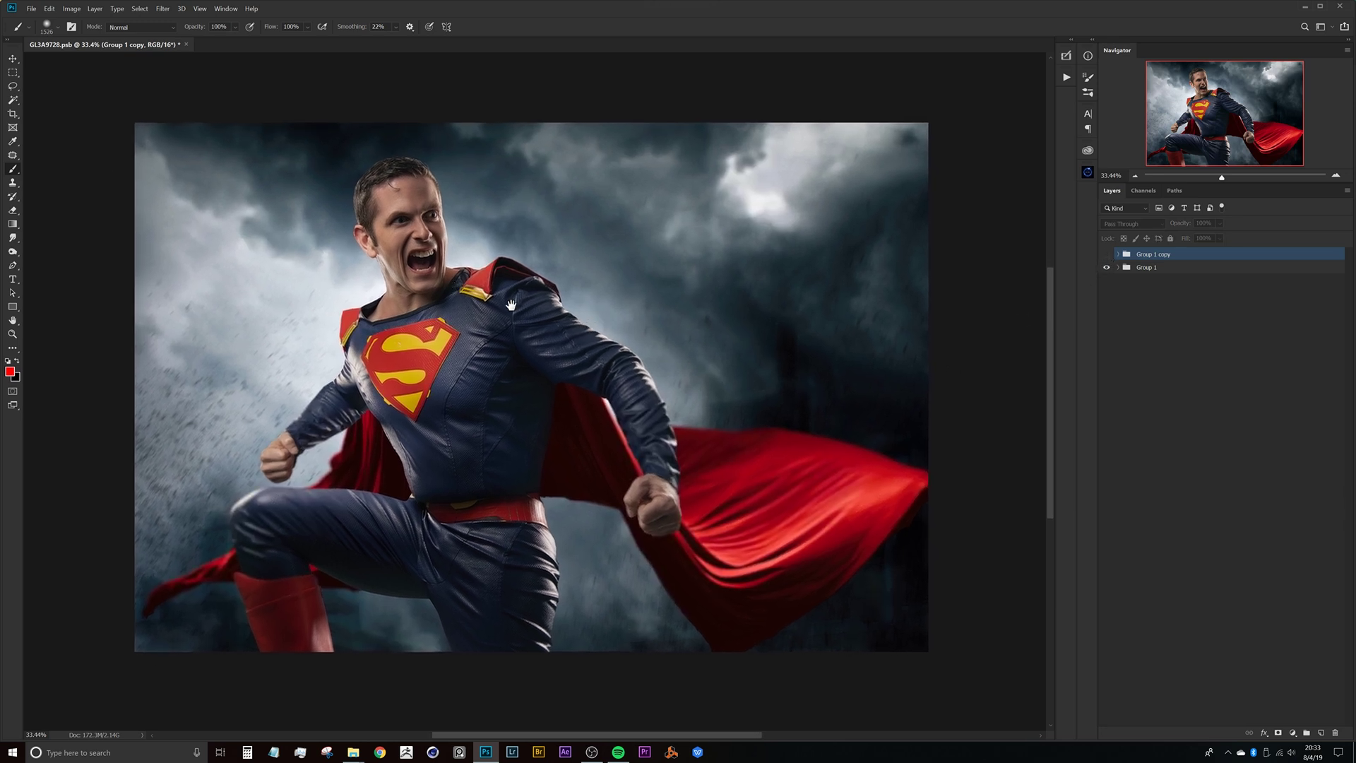
left_click_drag(507, 342, 491, 342)
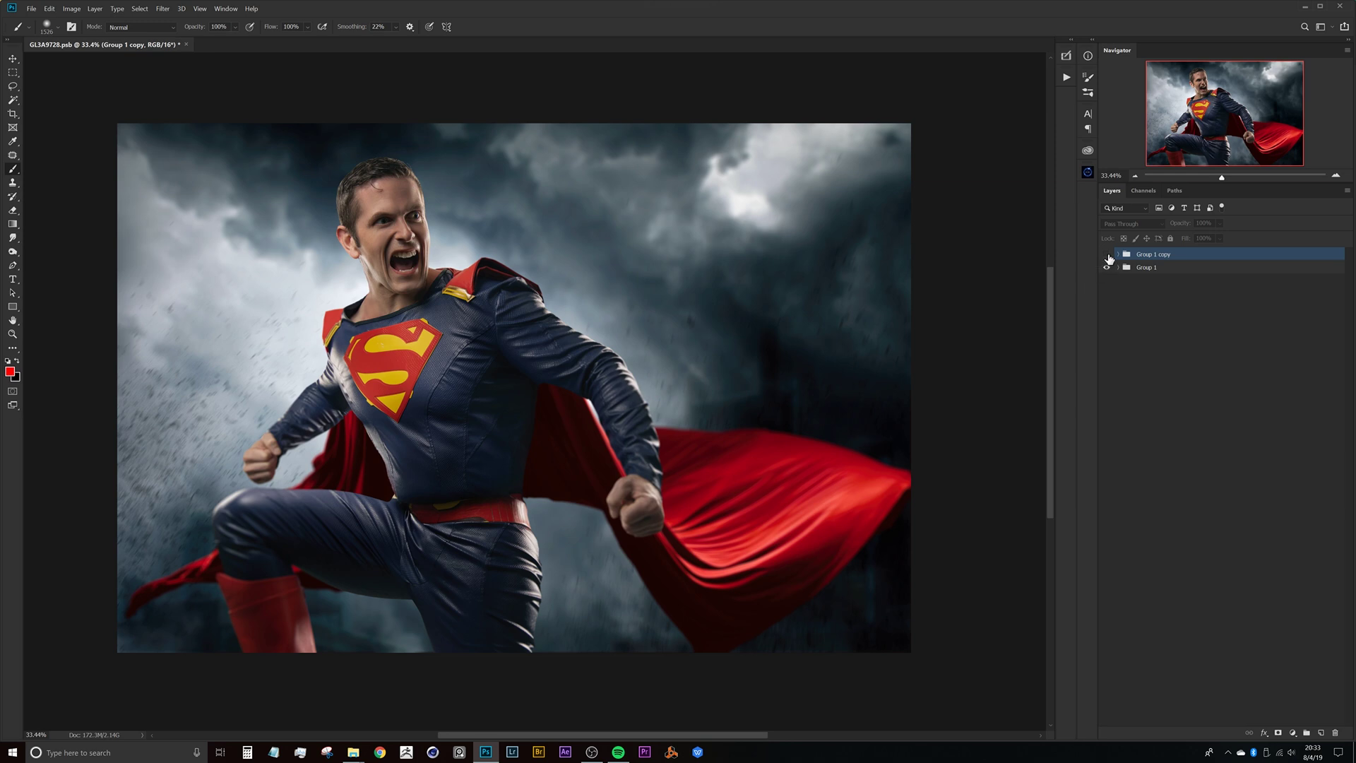
left_click_drag(403, 455, 465, 445)
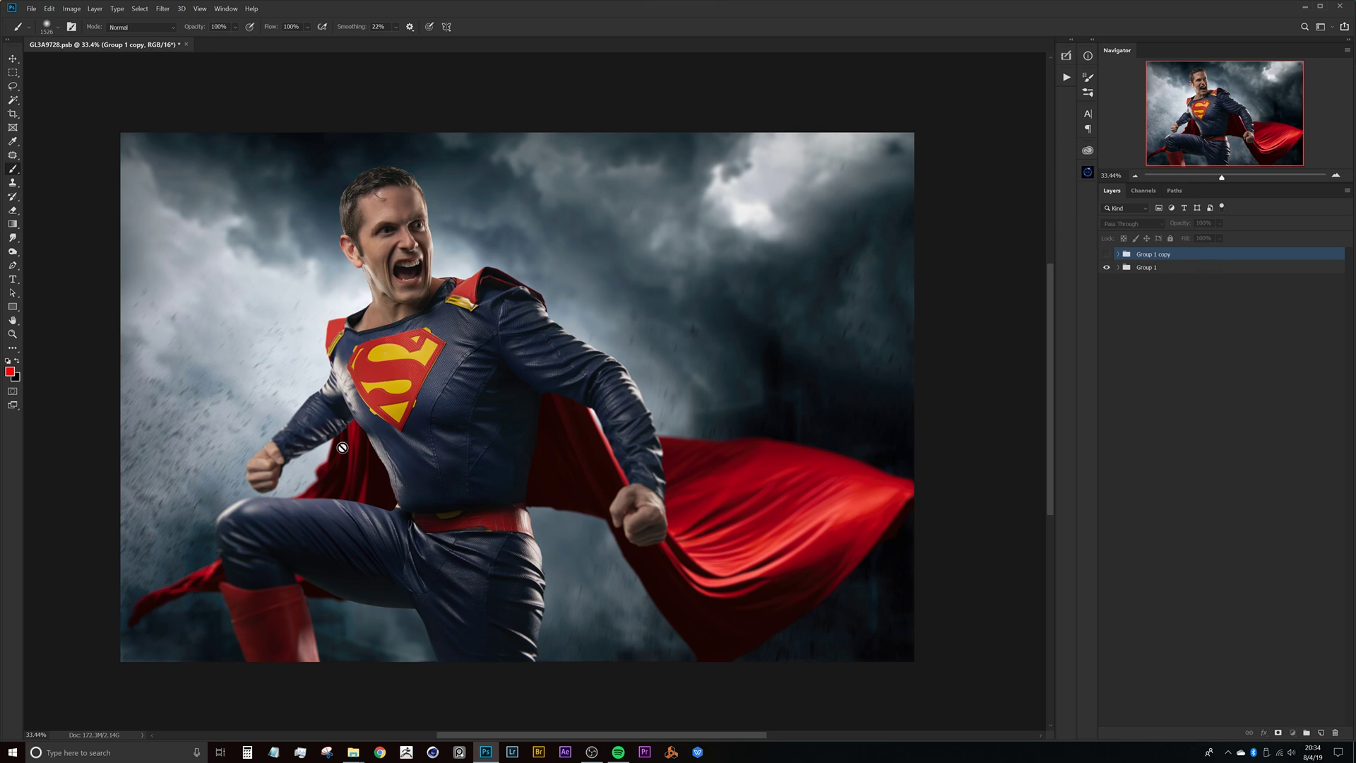
left_click_drag(433, 521, 461, 467)
scroll(463, 487, "up", 5)
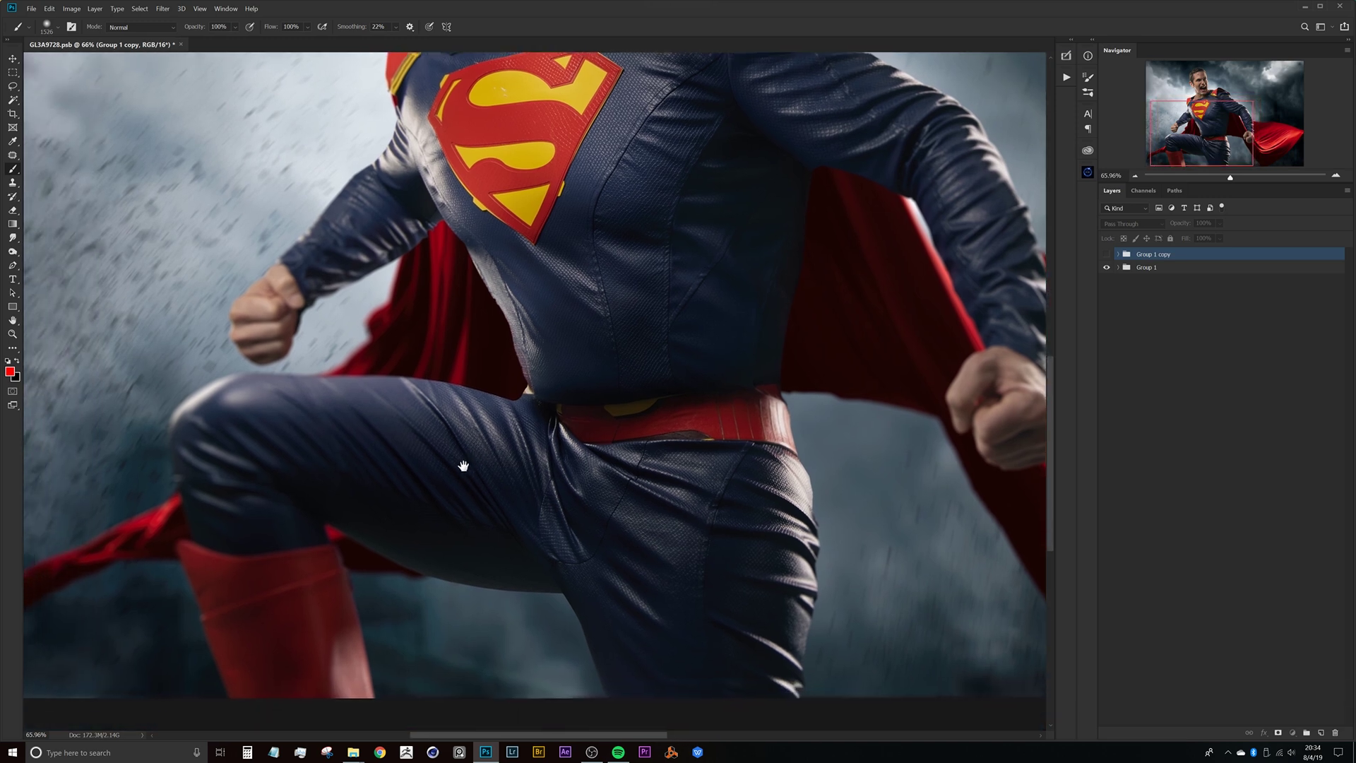
left_click_drag(353, 531, 436, 488)
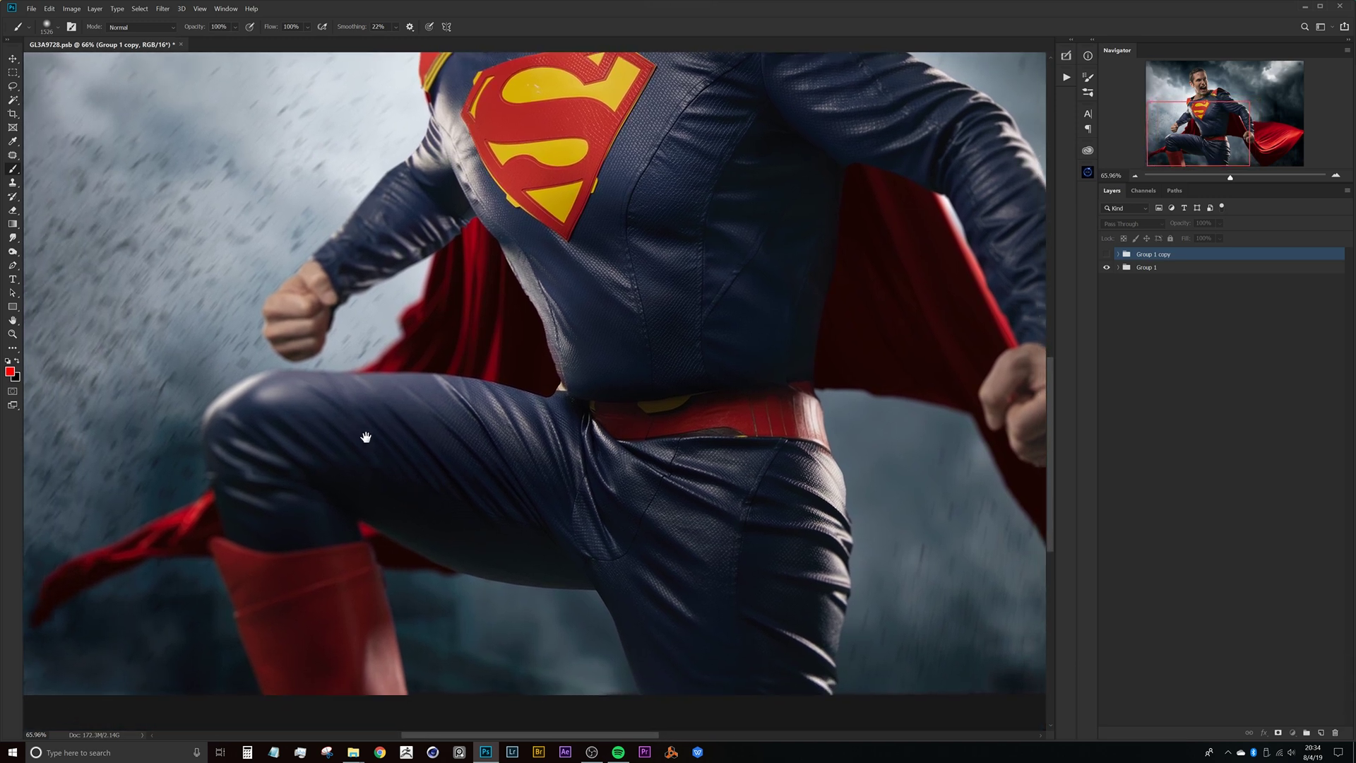
left_click_drag(691, 301, 558, 506)
left_click_drag(570, 435, 561, 386)
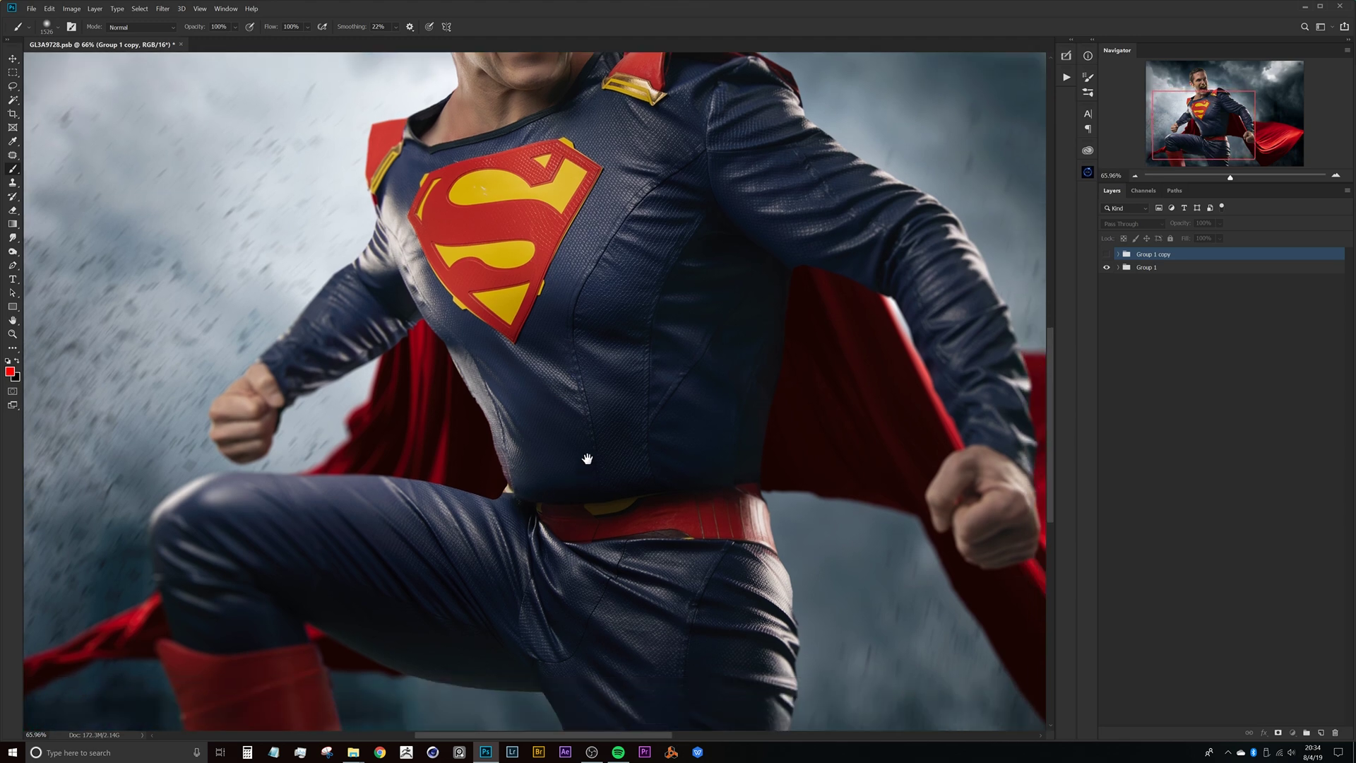
left_click_drag(587, 460, 572, 403)
scroll(551, 452, "down", 4)
scroll(505, 501, "up", 2)
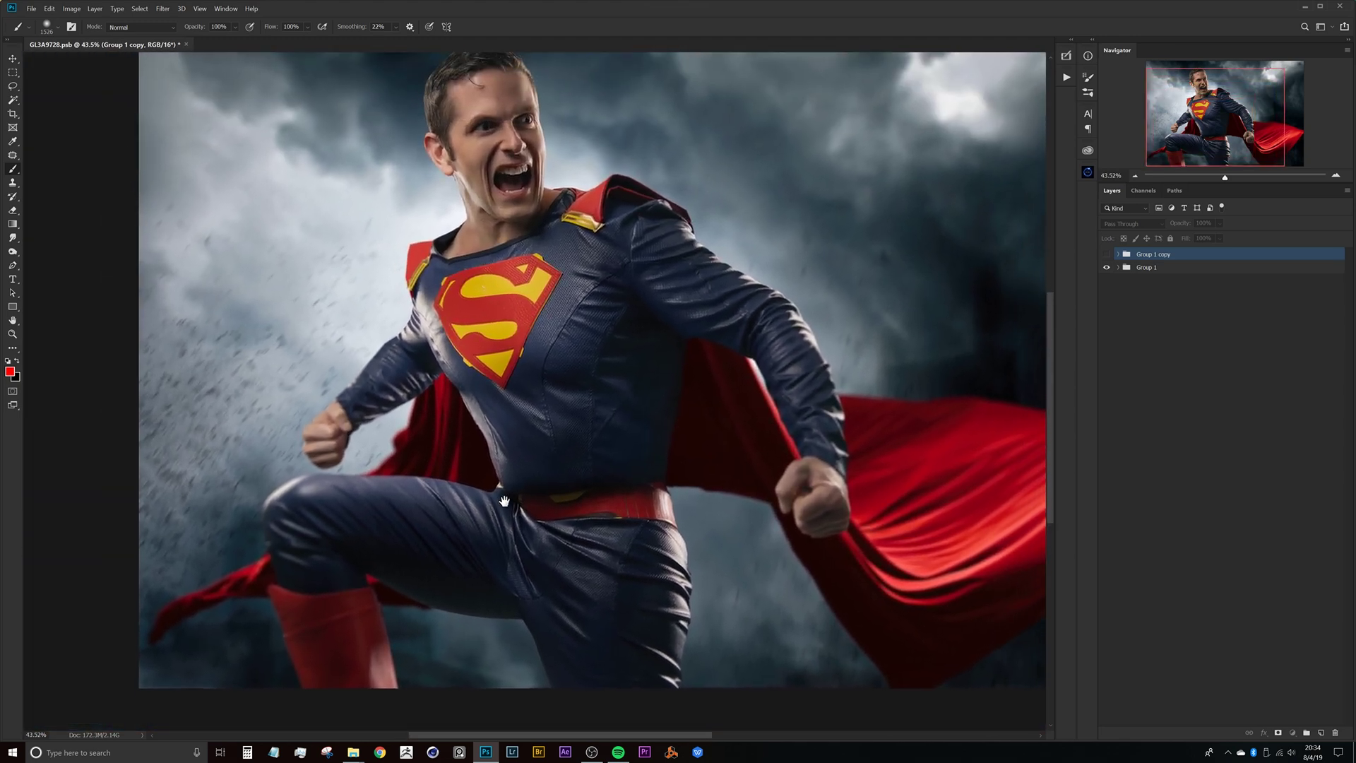
scroll(629, 512, "up", 3)
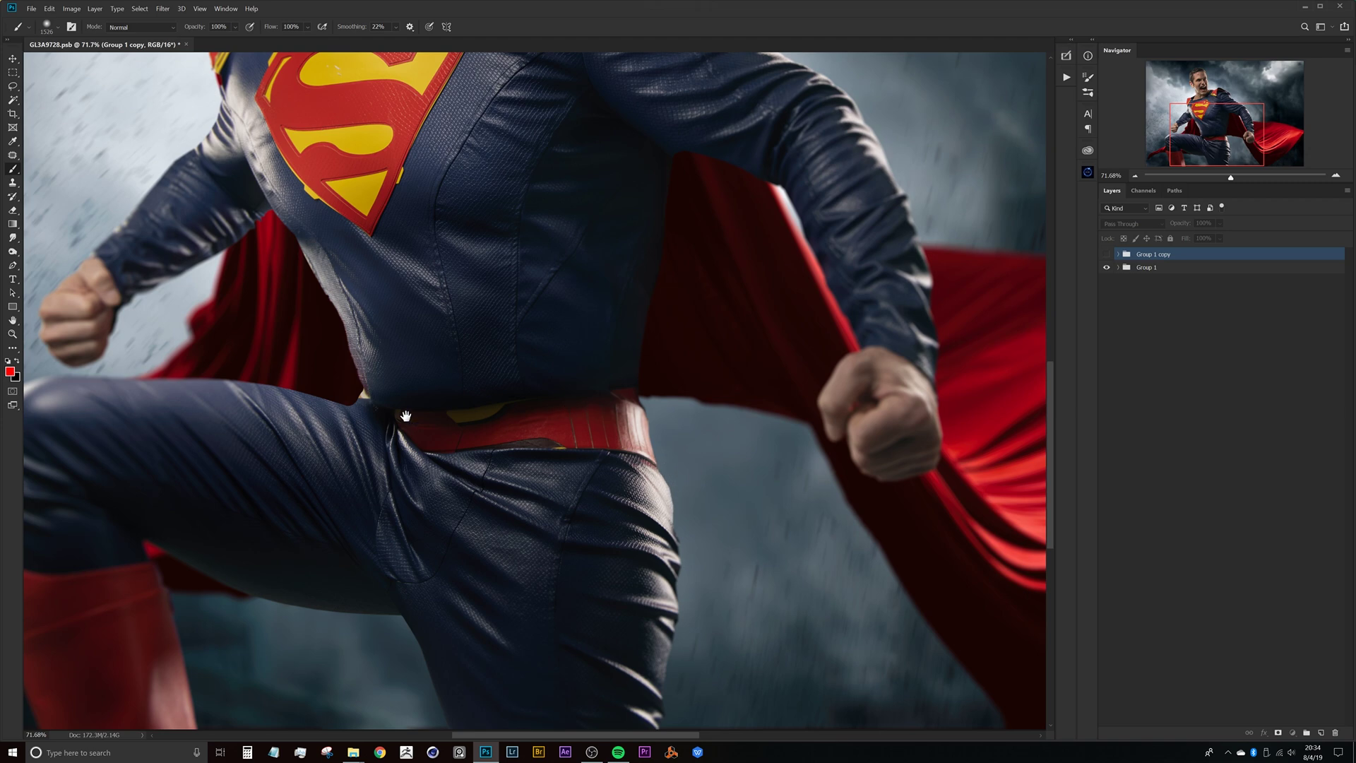
left_click_drag(405, 415, 467, 490)
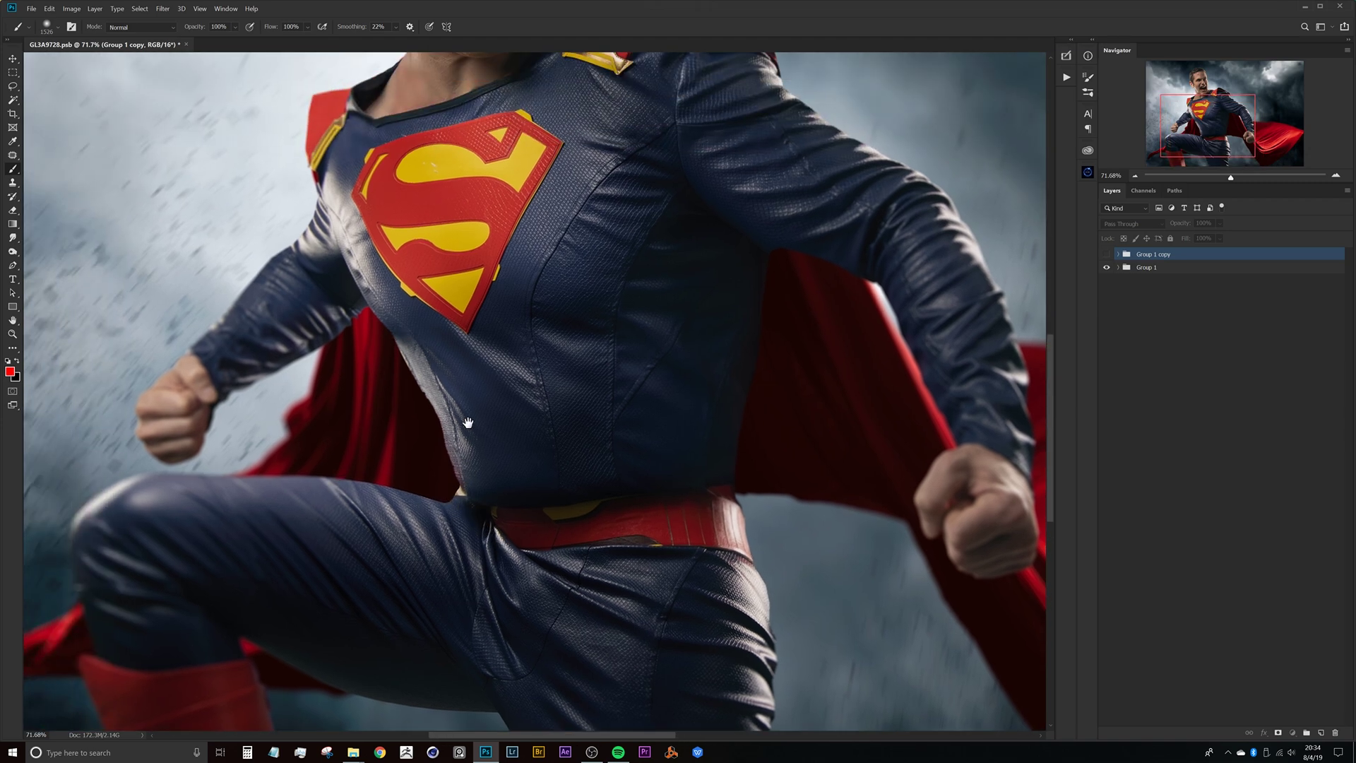
scroll(513, 420, "down", 5)
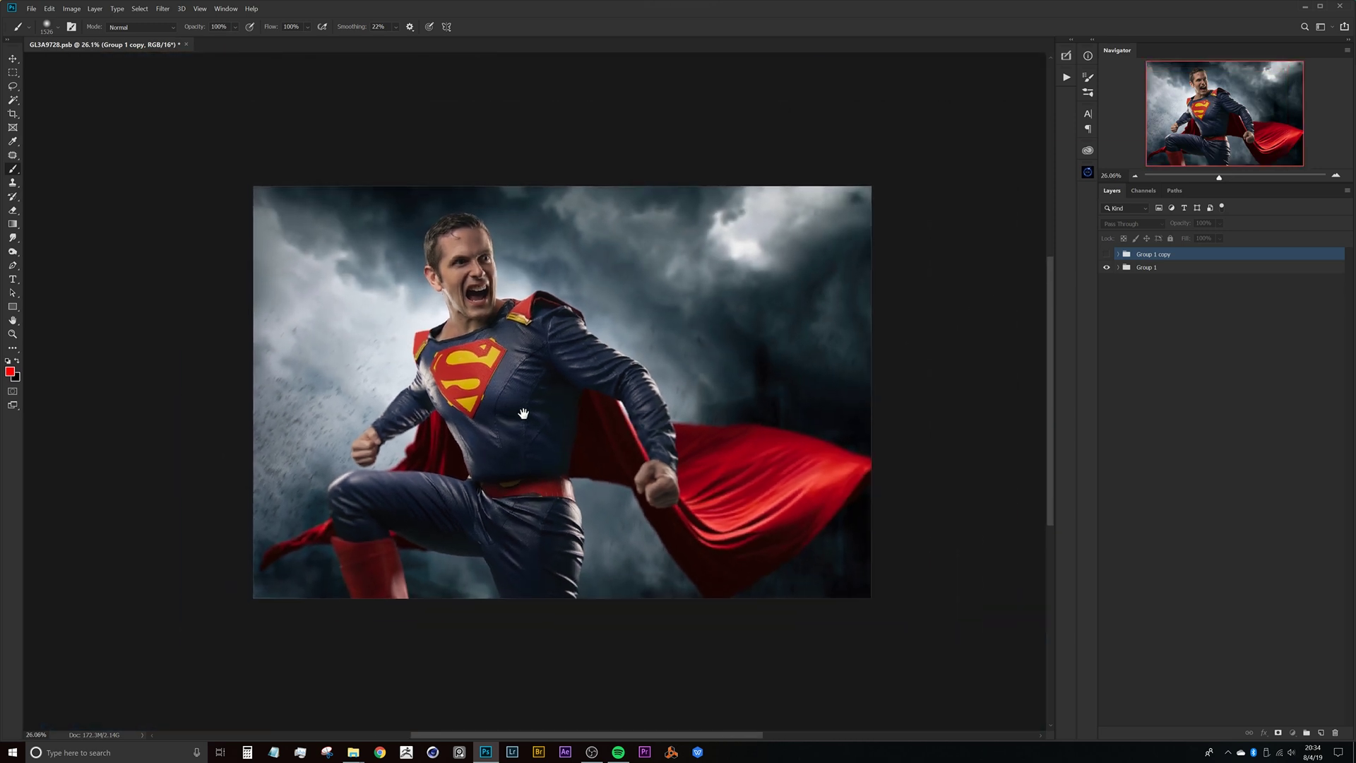
left_click_drag(524, 413, 493, 437)
scroll(493, 437, "up", 2)
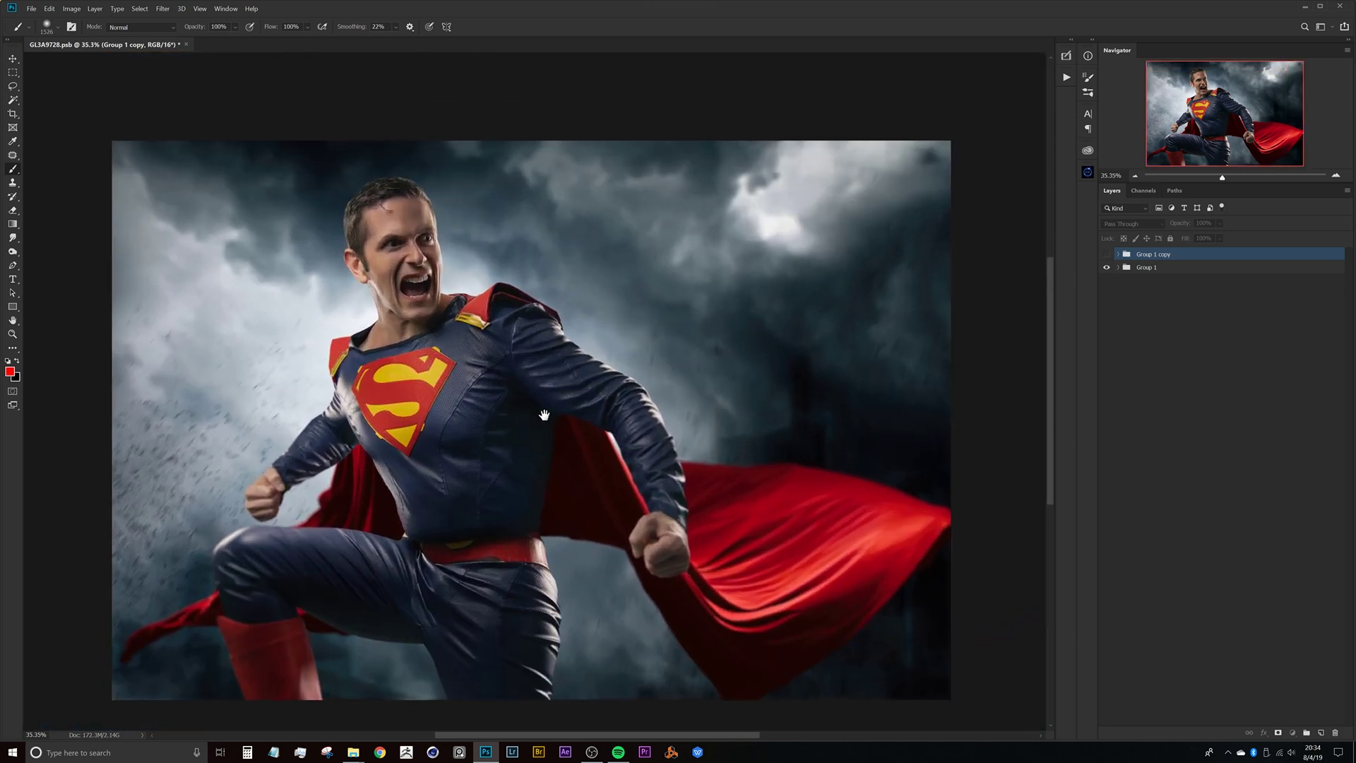